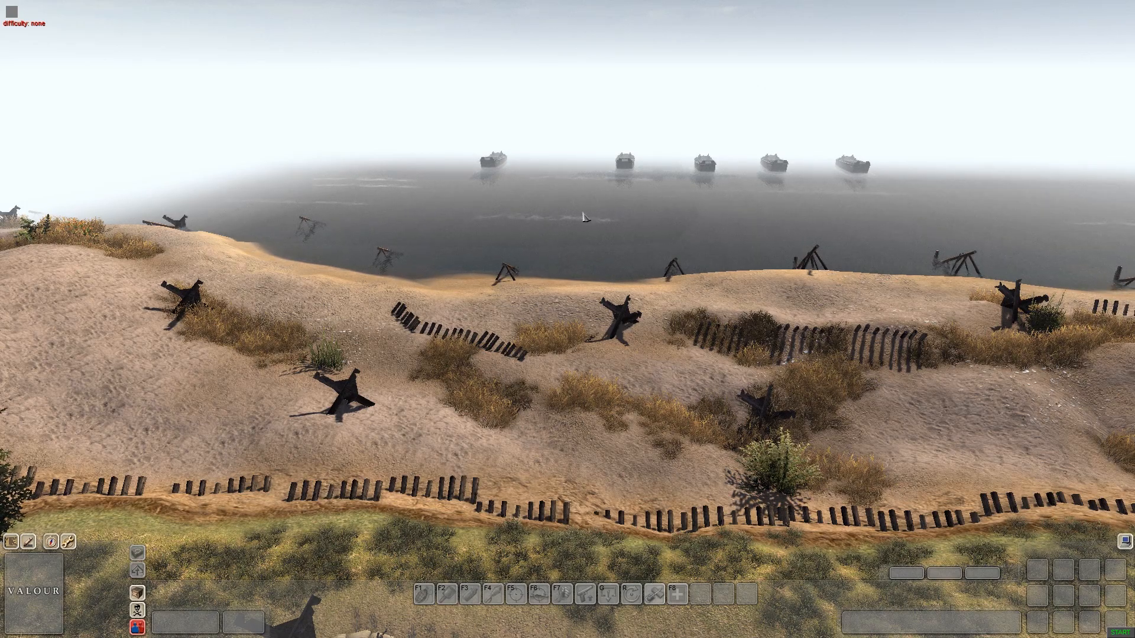
Open the mission editor over the beach map and show the ger_lcvp waypoint paths
middle_click_drag(513, 1, 418, 236)
mouse_move(1, 232)
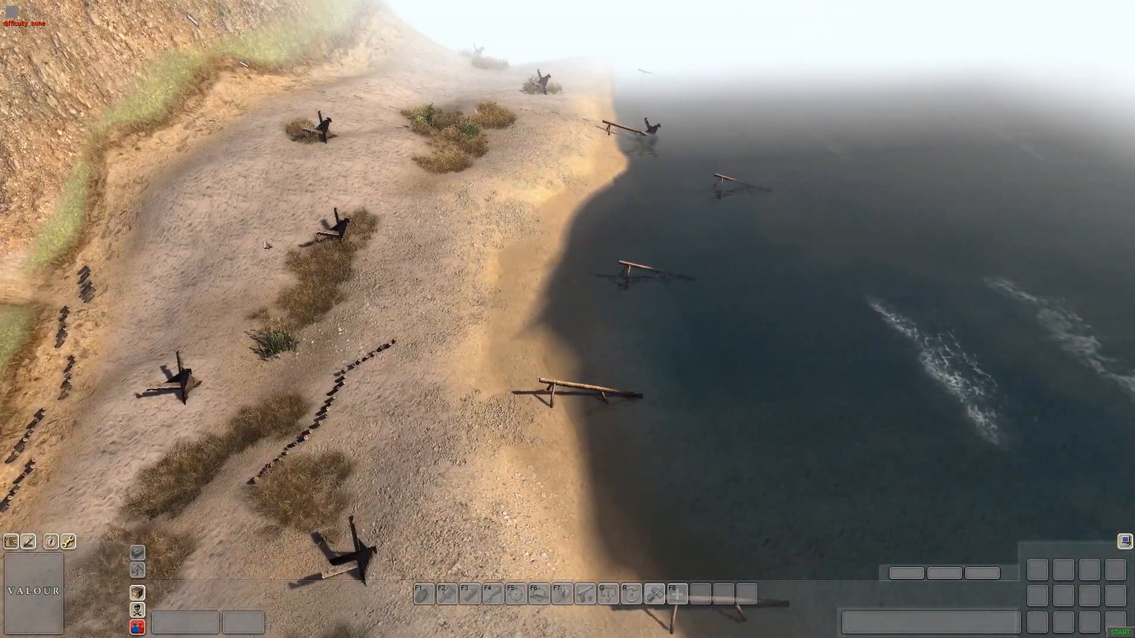
mouse_move(425, 1)
middle_click_drag(438, 2, 685, 360)
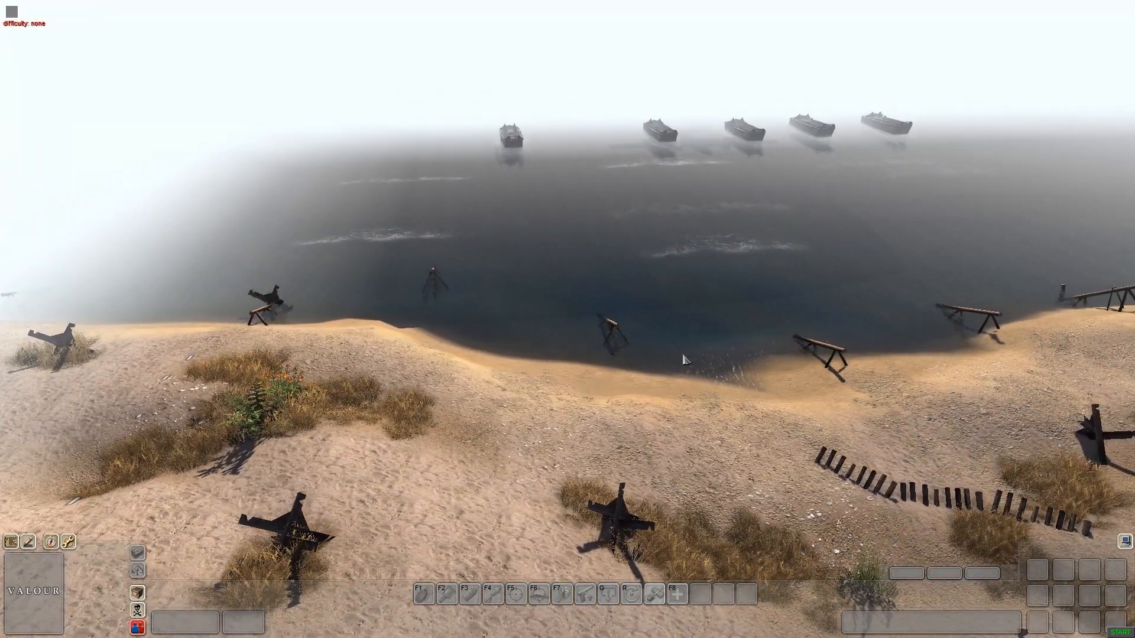
mouse_move(484, 1)
key("F2")
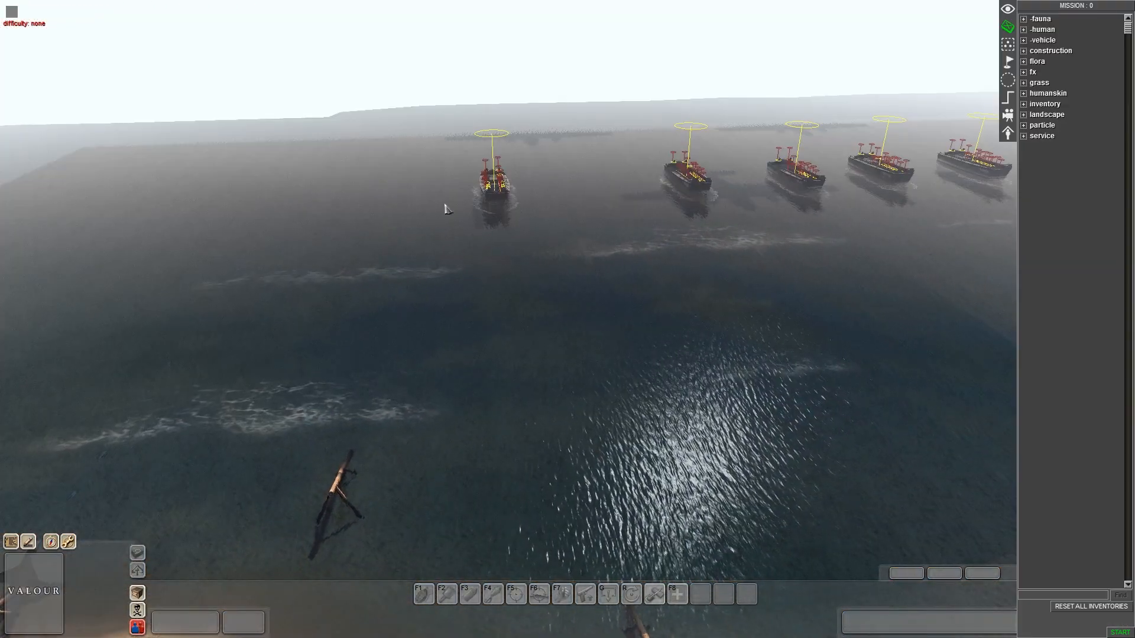
left_click(1007, 61)
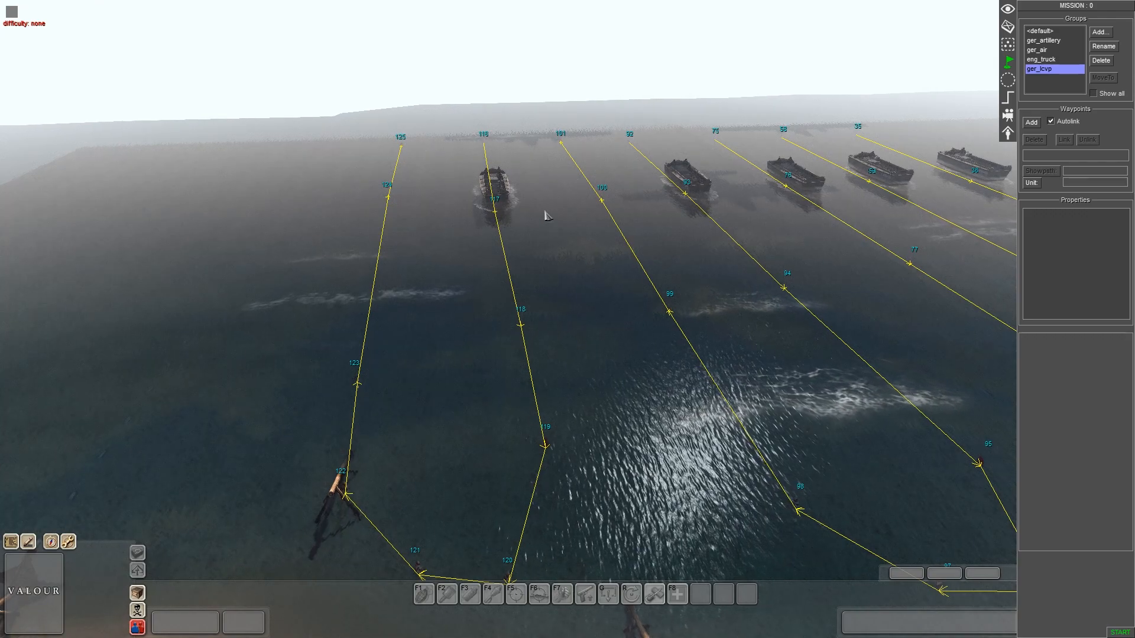
Examine the ger_lcvp waypoint paths between the landing craft at sea and the beach
middle_click_drag(671, 372, 788, 296)
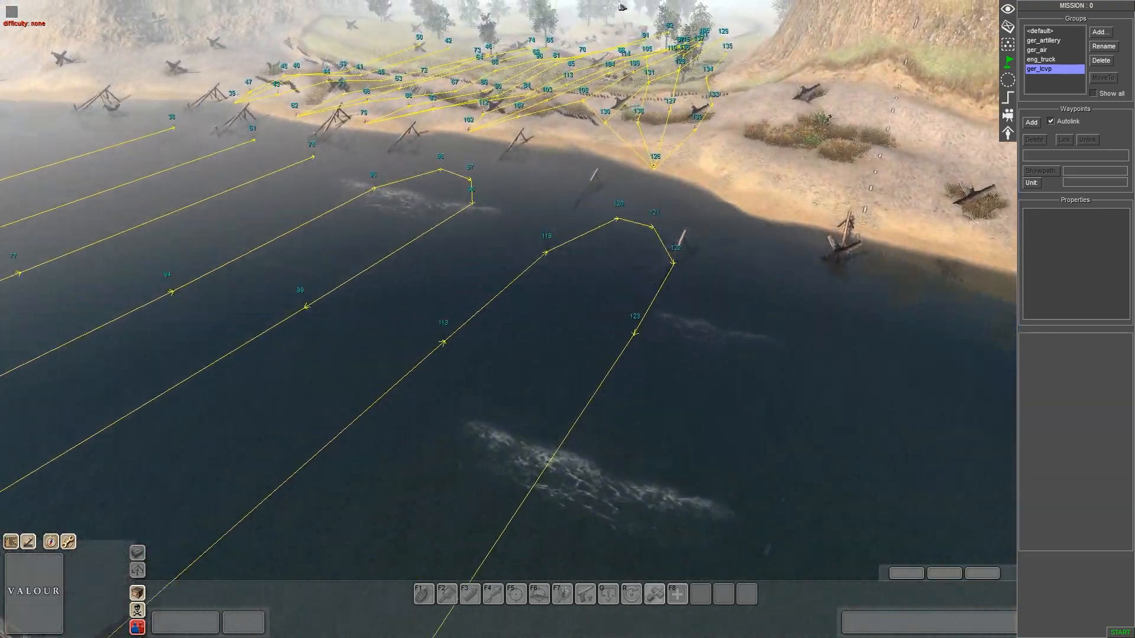
middle_click_drag(622, 7, 331, 148)
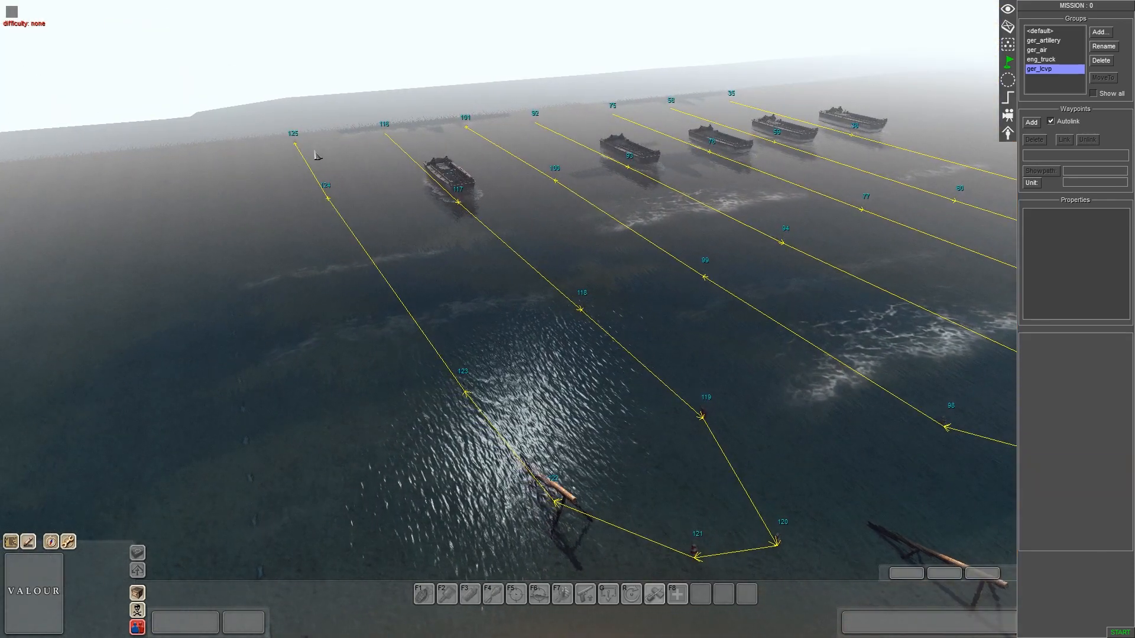
middle_click_drag(295, 161, 575, 173)
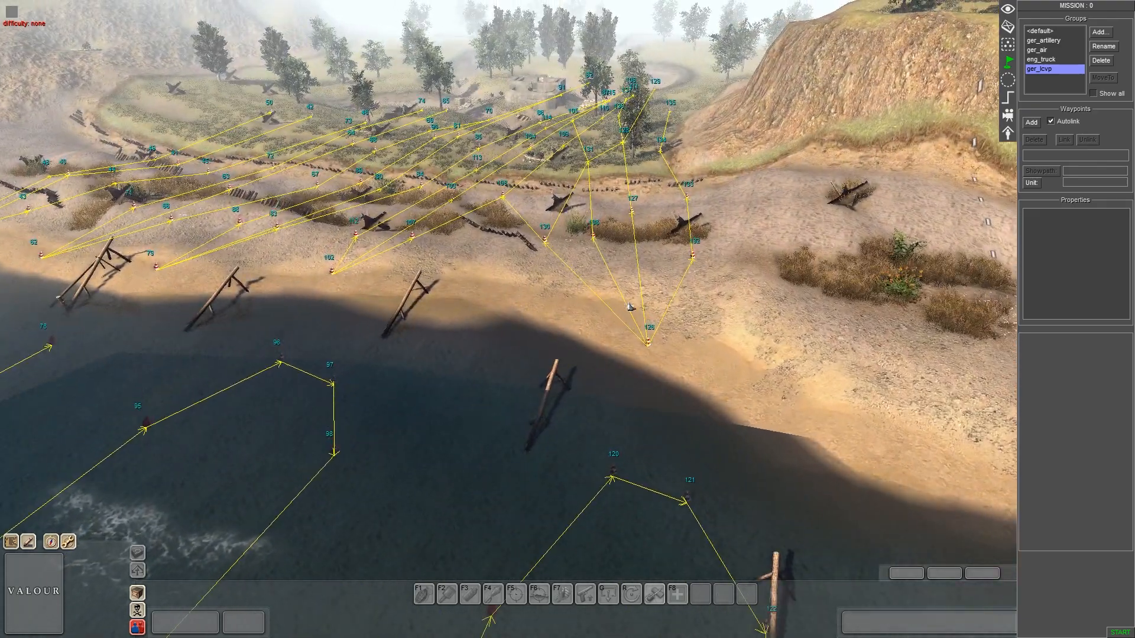
left_click_drag(477, 55, 761, 379)
middle_click_drag(750, 378, 242, 359)
left_click_drag(447, 122, 632, 354)
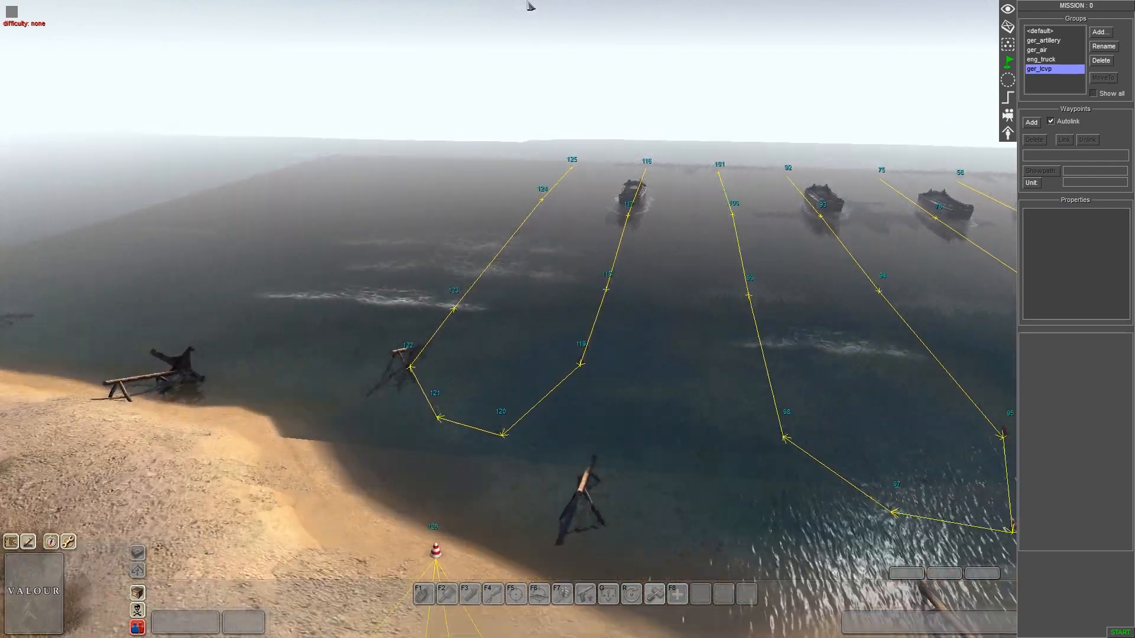
middle_click_drag(514, 154, 471, 241)
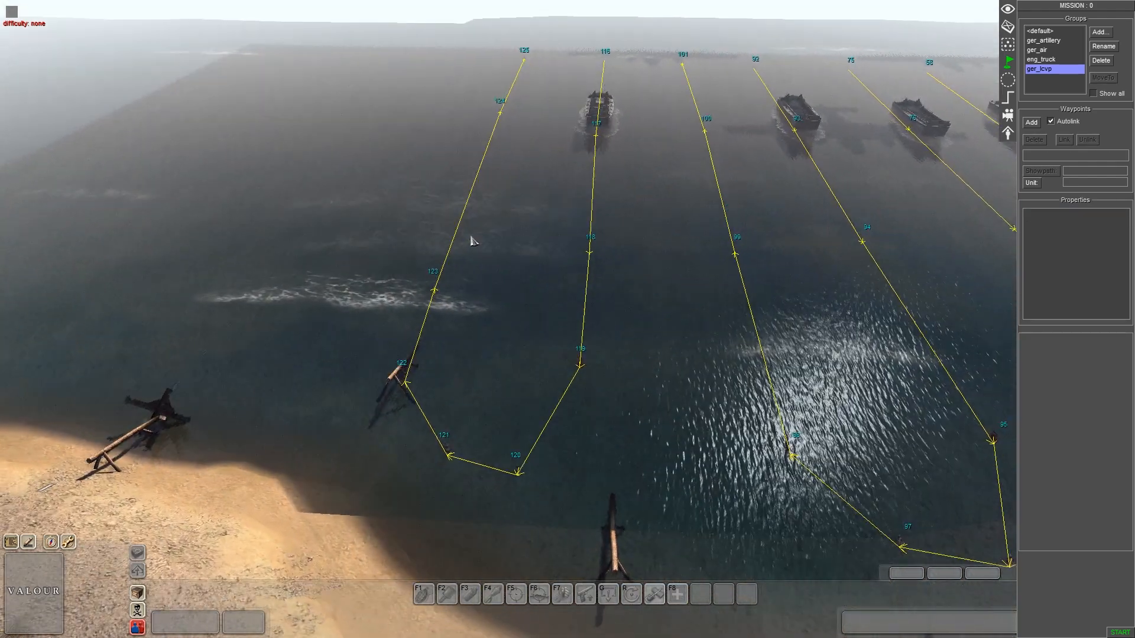
Inspect the landing craft at waypoint 117 and the troops on board up close
mouse_move(604, 291)
middle_mouse_down()
mouse_move(555, 271)
mouse_move(717, 274)
mouse_move(698, 355)
mouse_move(617, 300)
middle_mouse_up()
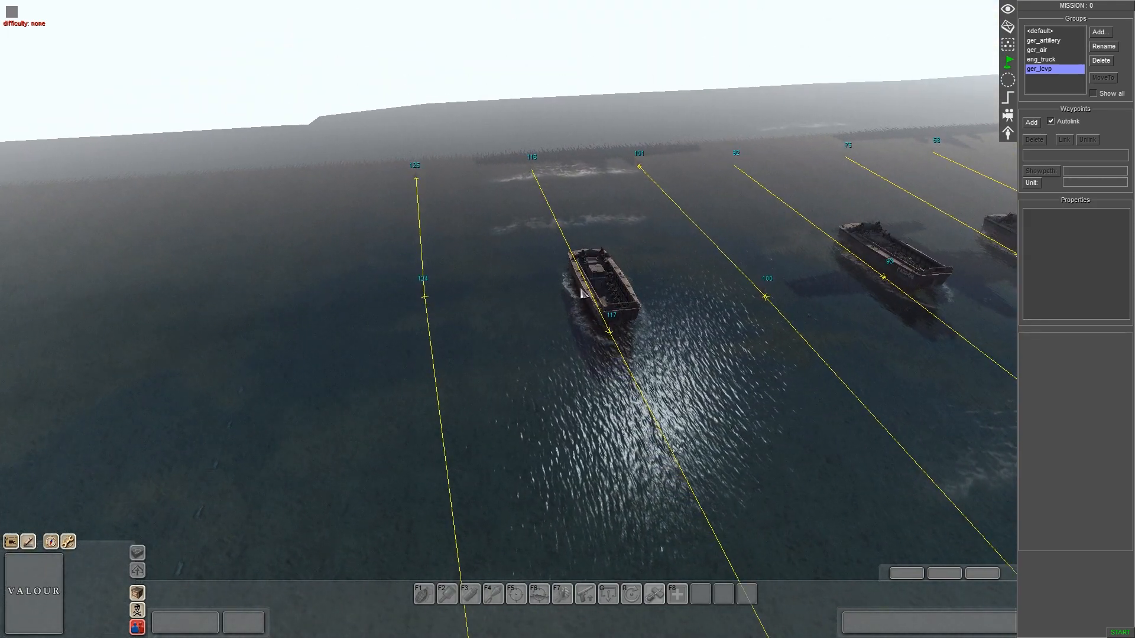
scroll(607, 297, "up", 3)
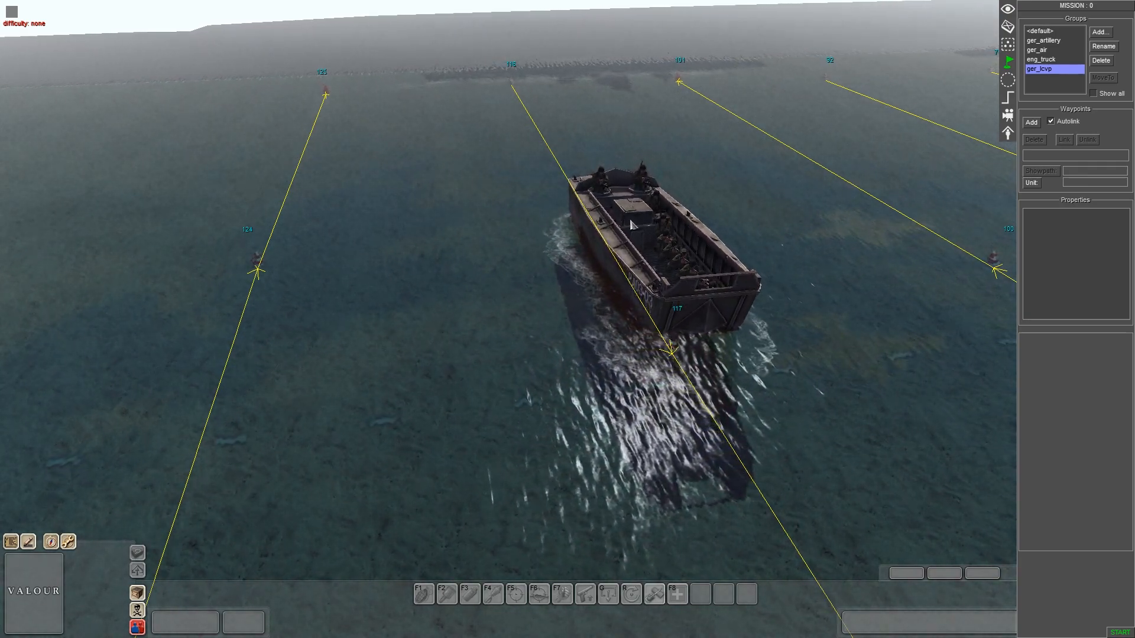
scroll(652, 251, "down", 4)
middle_click_drag(652, 252, 584, 352)
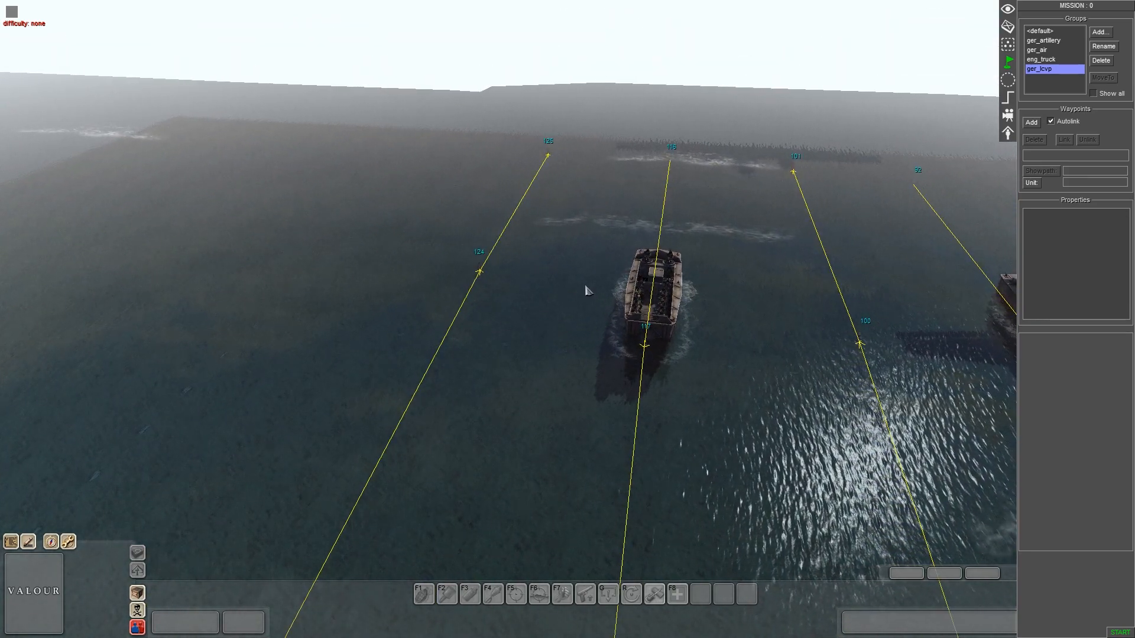
left_click(1007, 26)
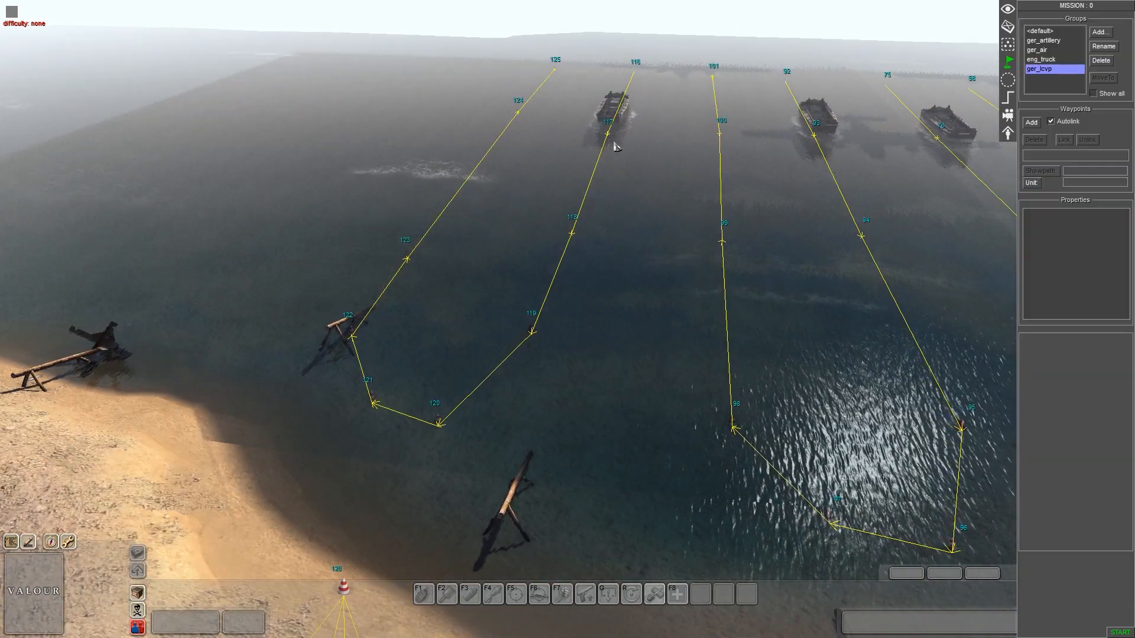
Examine the landing craft's full route from waypoint 116 to the shore and back out to waypoint 125
middle_click_drag(585, 236, 638, 248)
left_click_drag(434, 133, 502, 196)
middle_click_drag(502, 196, 495, 171)
middle_click_drag(376, 214, 493, 145)
left_click(560, 271)
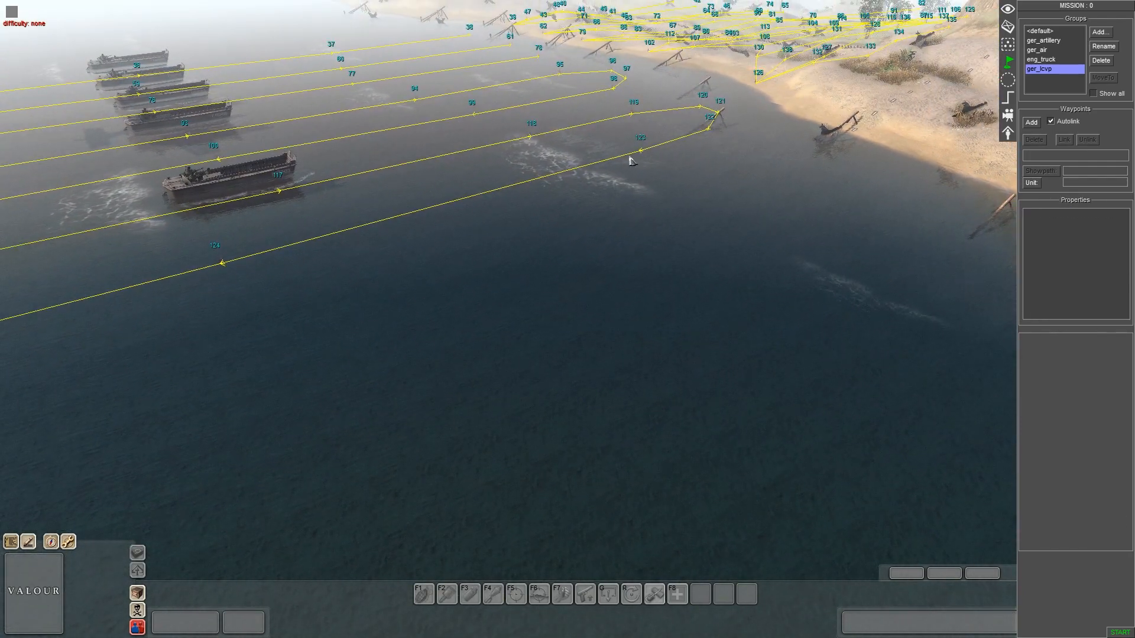
left_click_drag(647, 278, 656, 346)
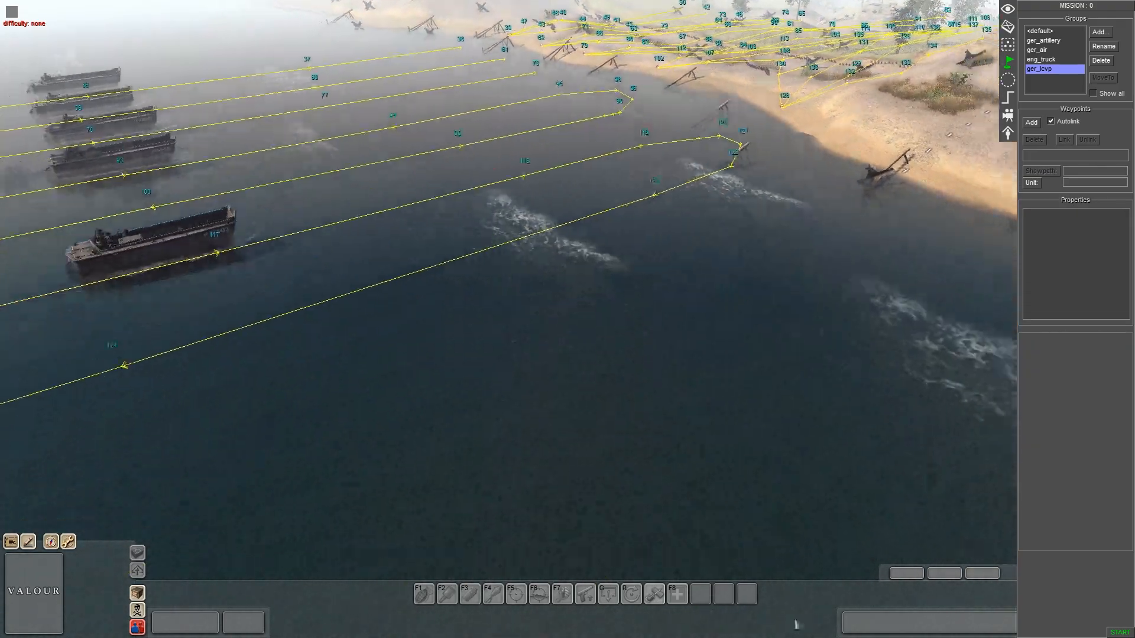
middle_click_drag(828, 277, 747, 262)
middle_click_drag(912, 222, 550, 200)
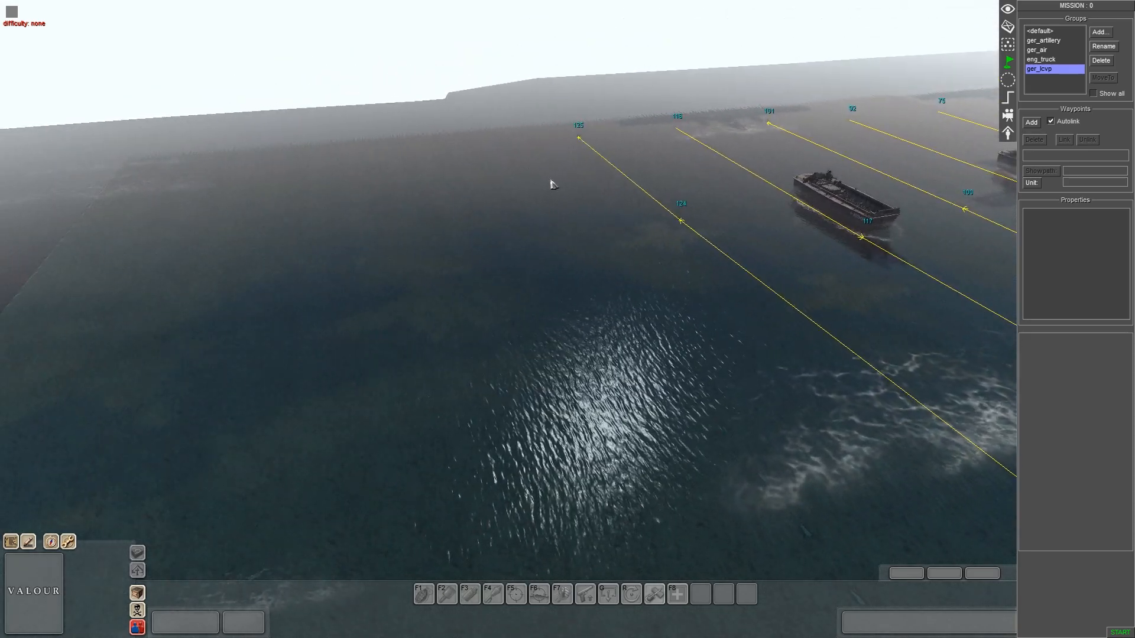
left_click_drag(410, 125, 541, 208)
left_click(406, 274)
middle_click_drag(362, 311, 745, 349)
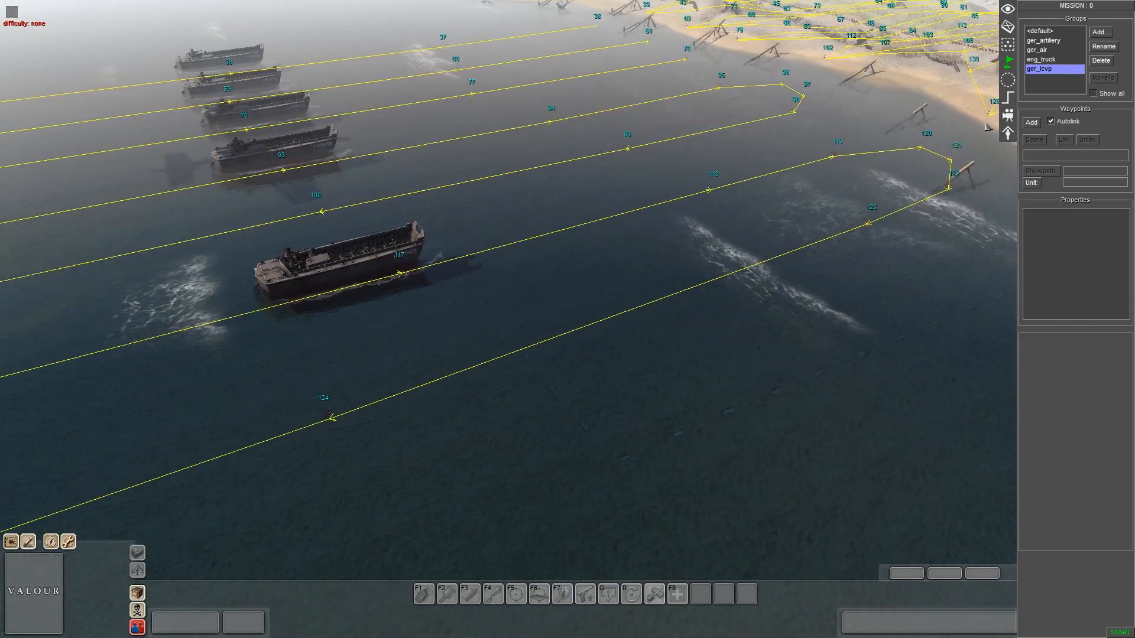
Open the lcvp_05 trigger under germanside/landing_craft/lcvp and select its delay command
left_click(1008, 99)
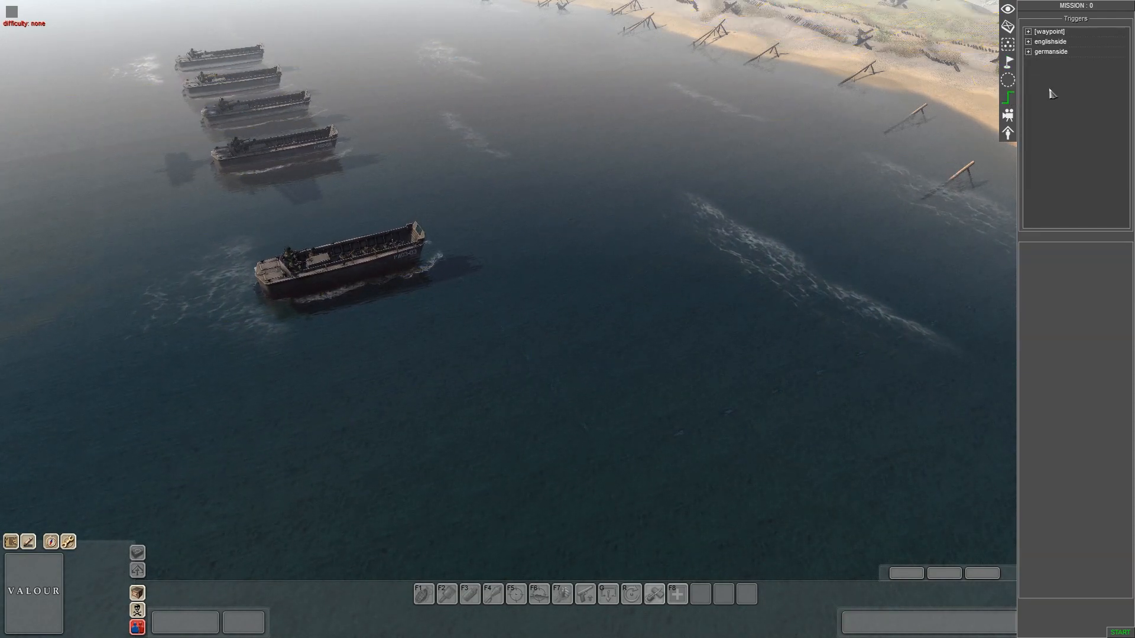
left_click(1027, 54)
left_click(1037, 82)
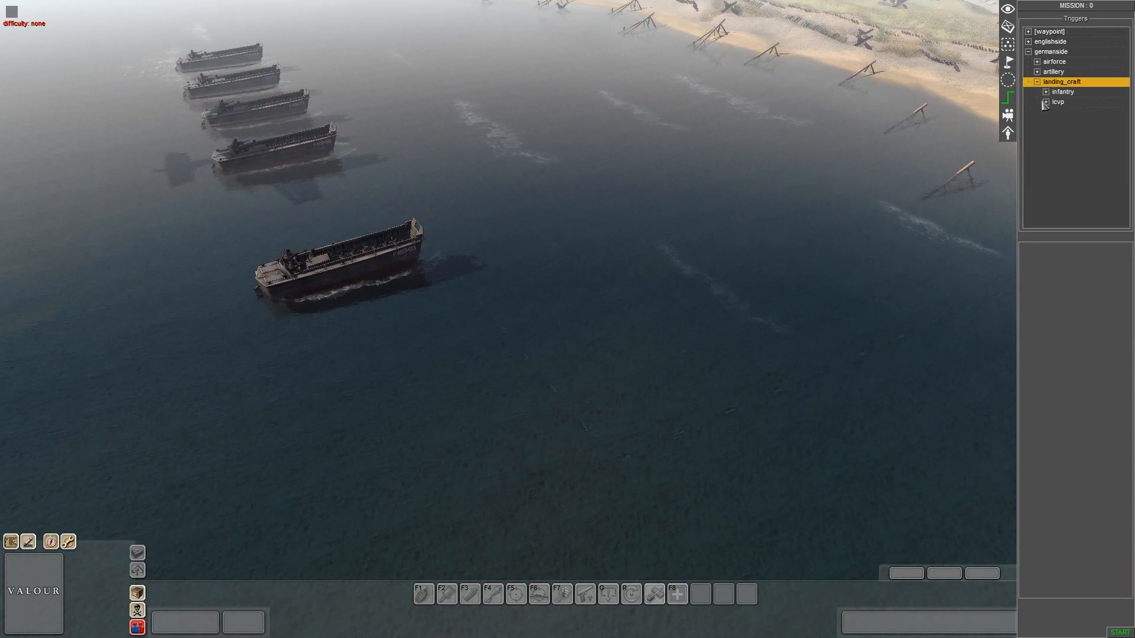
left_click(1046, 102)
left_click(1062, 152)
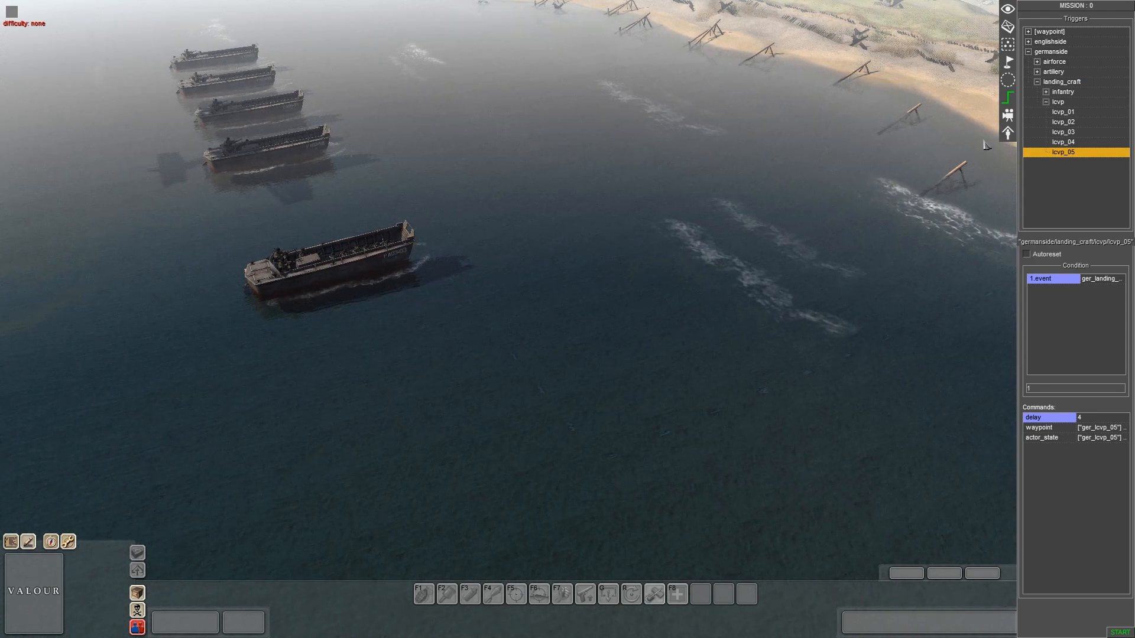
middle_click_drag(780, 229, 808, 212)
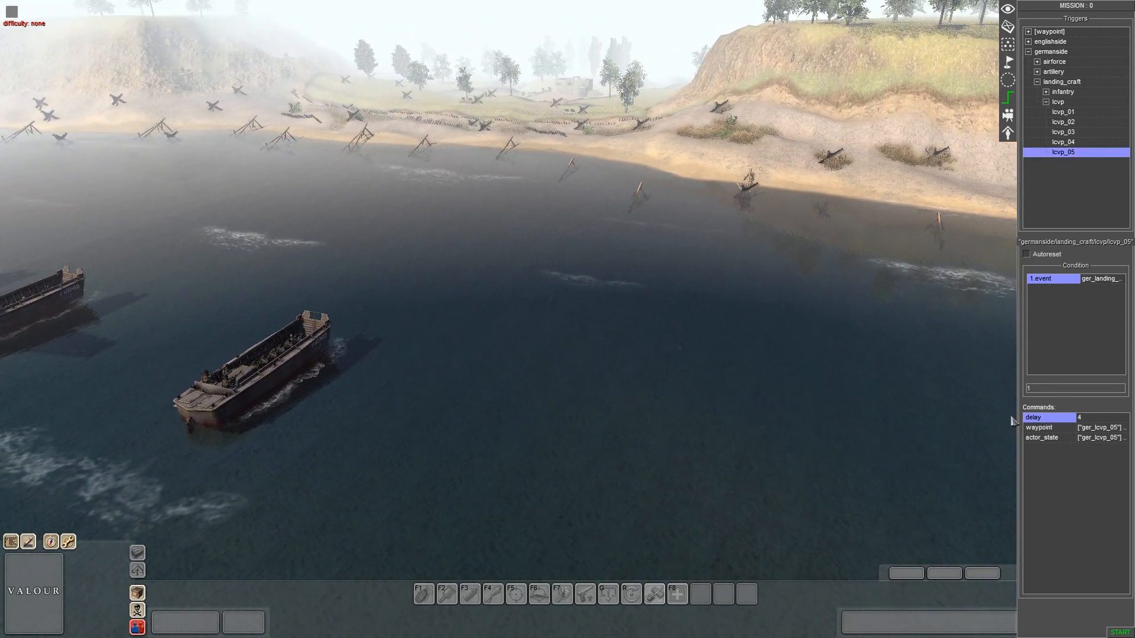
left_click(1031, 419)
middle_click_drag(687, 322, 482, 341)
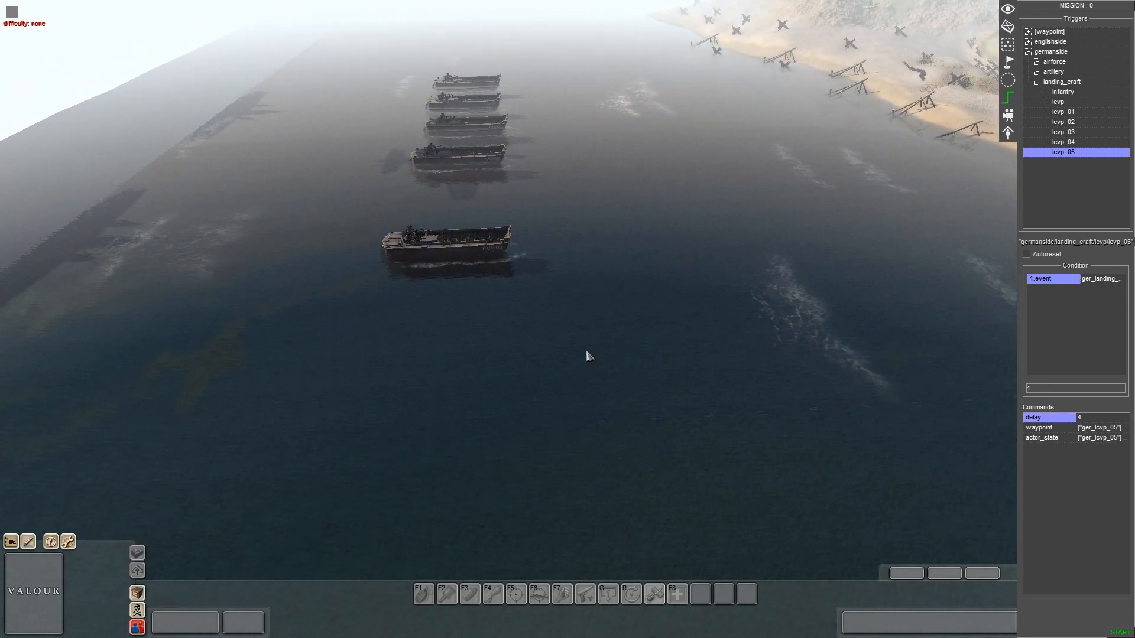
Review the properties of the lcvp_05 trigger's waypoint command, including its tag, start waypoint and approach mode
double_click(1043, 428)
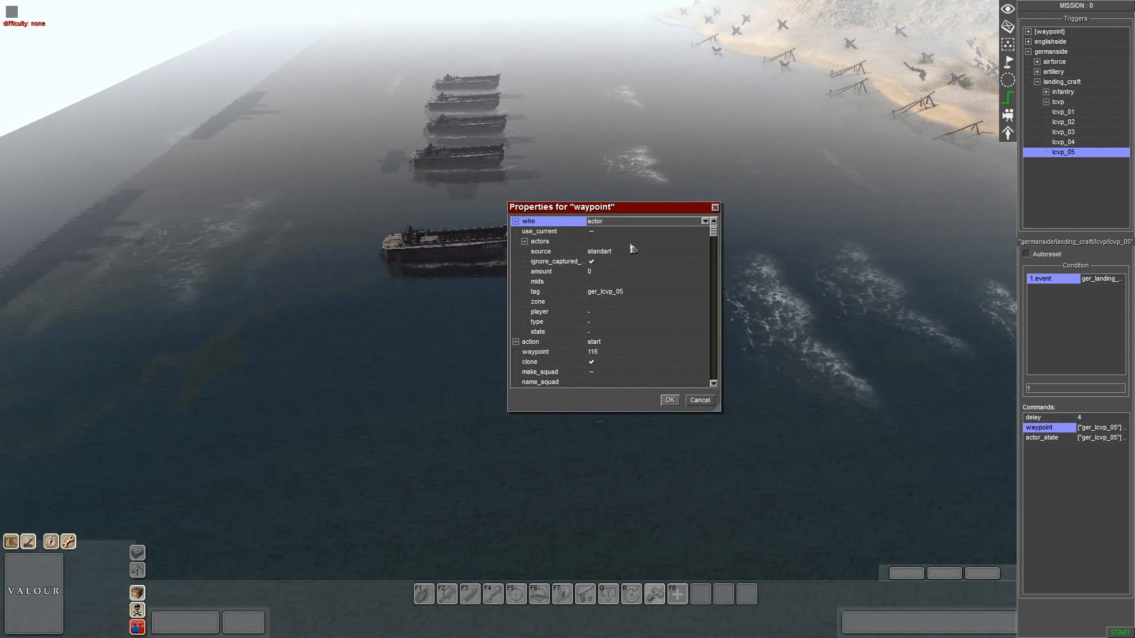
left_click(614, 293)
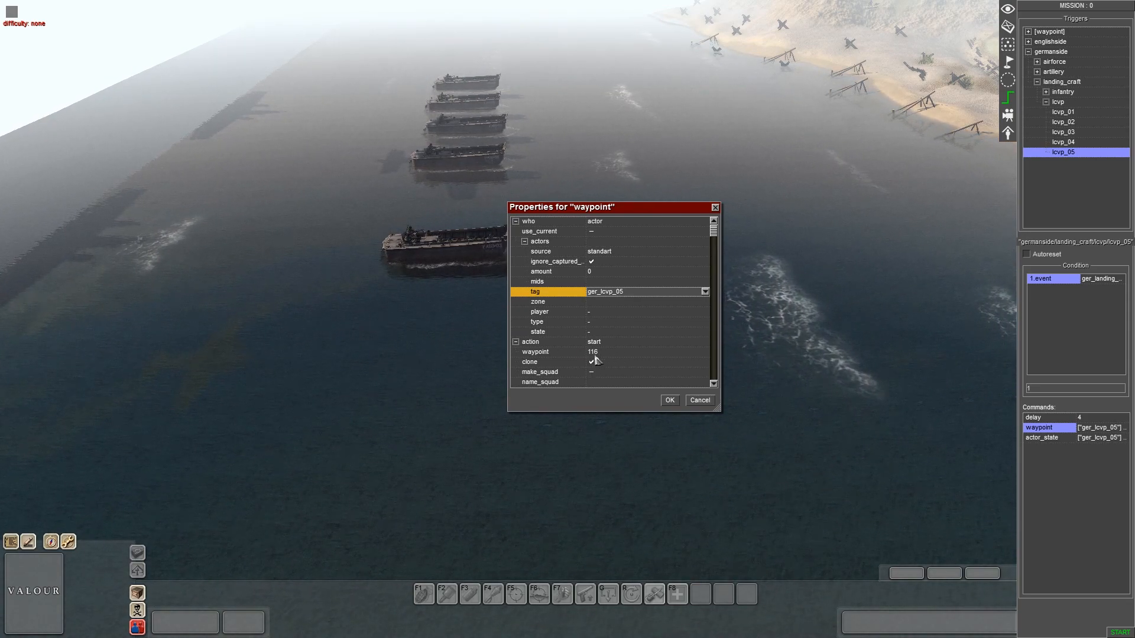
scroll(605, 363, "down", 1)
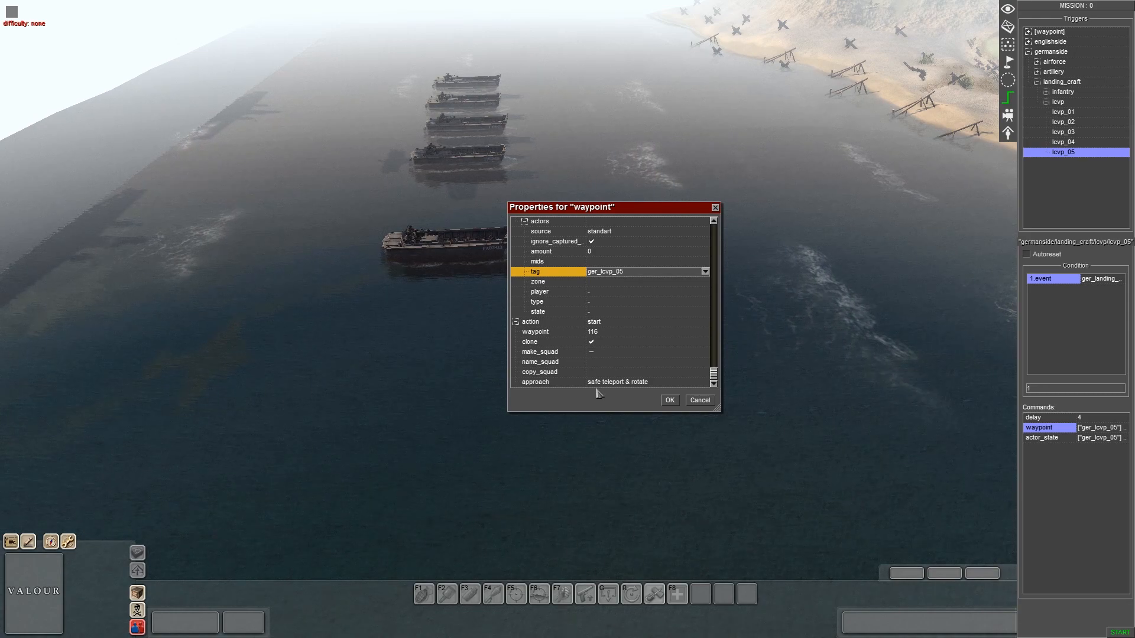
left_click(669, 401)
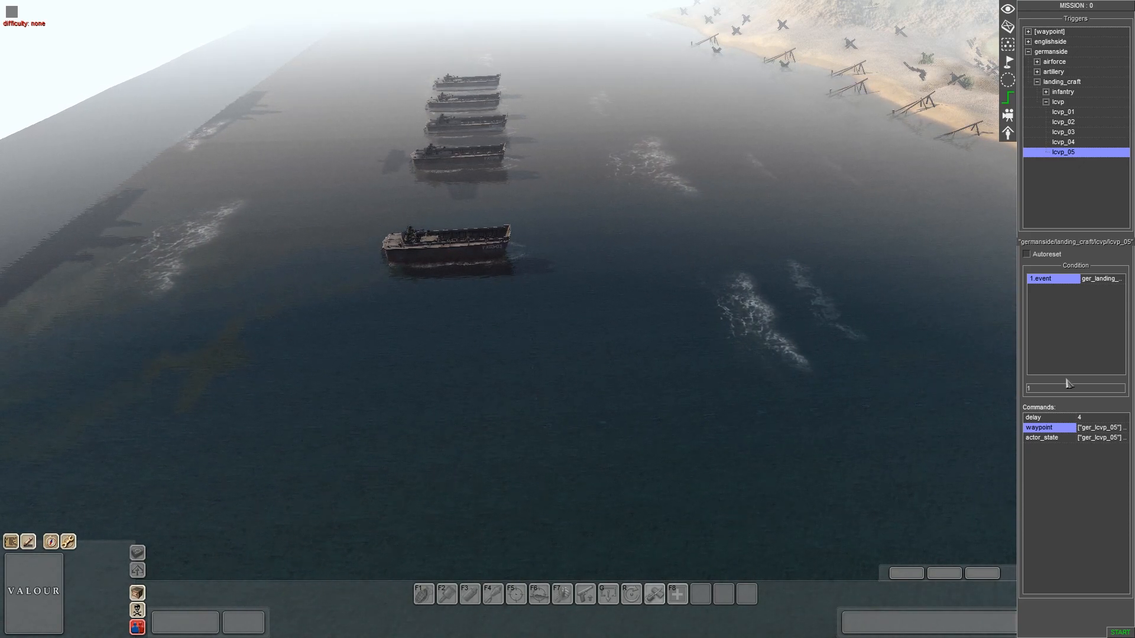
Review the lcvp_05 trigger's actor_state command and the tag in its selector, and look over the landing craft
double_click(1036, 437)
double_click(625, 223)
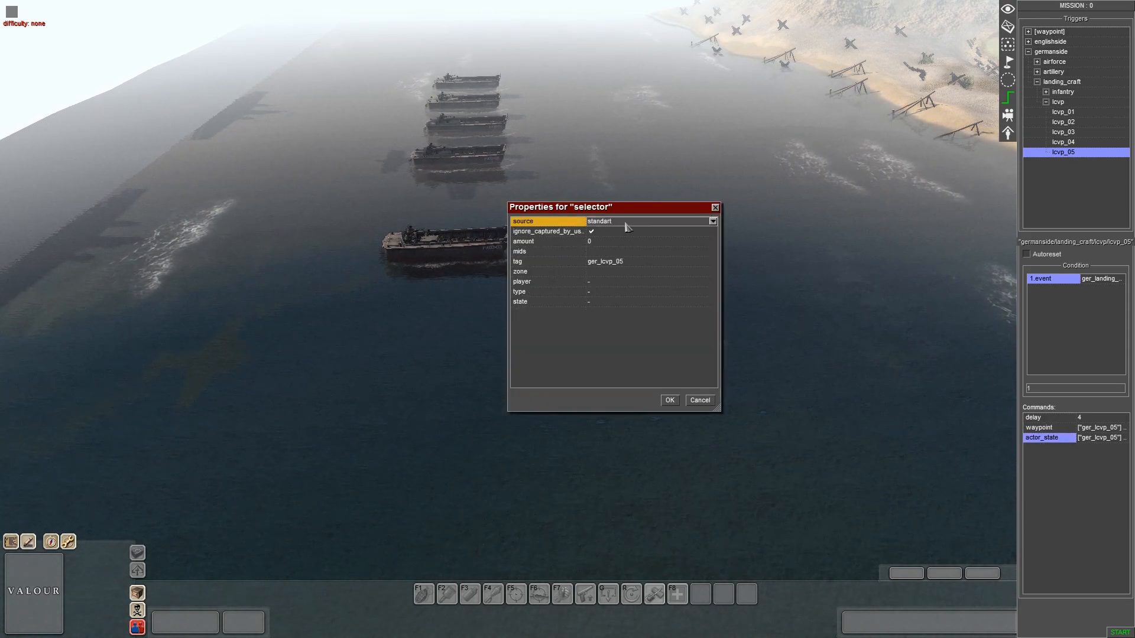
left_click(629, 264)
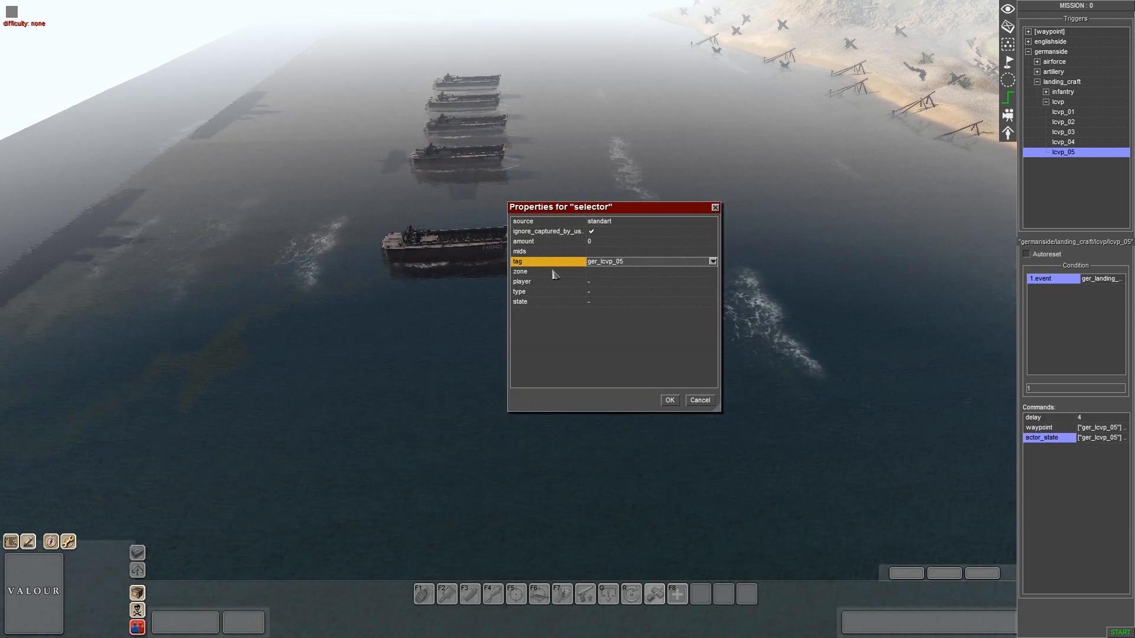
left_click(669, 401)
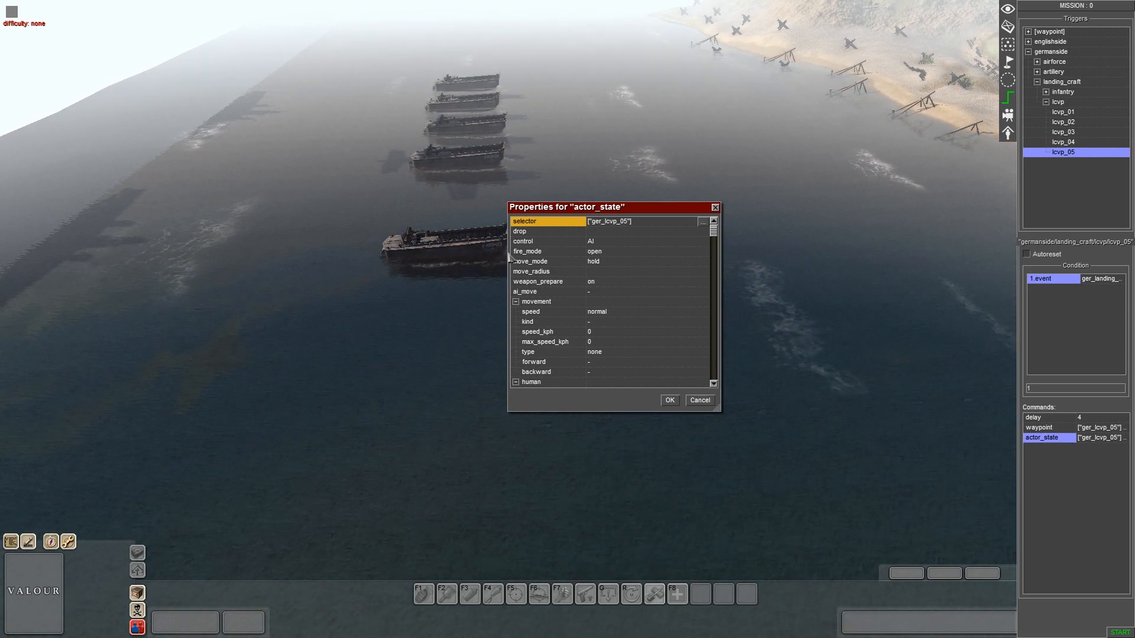
left_click(669, 401)
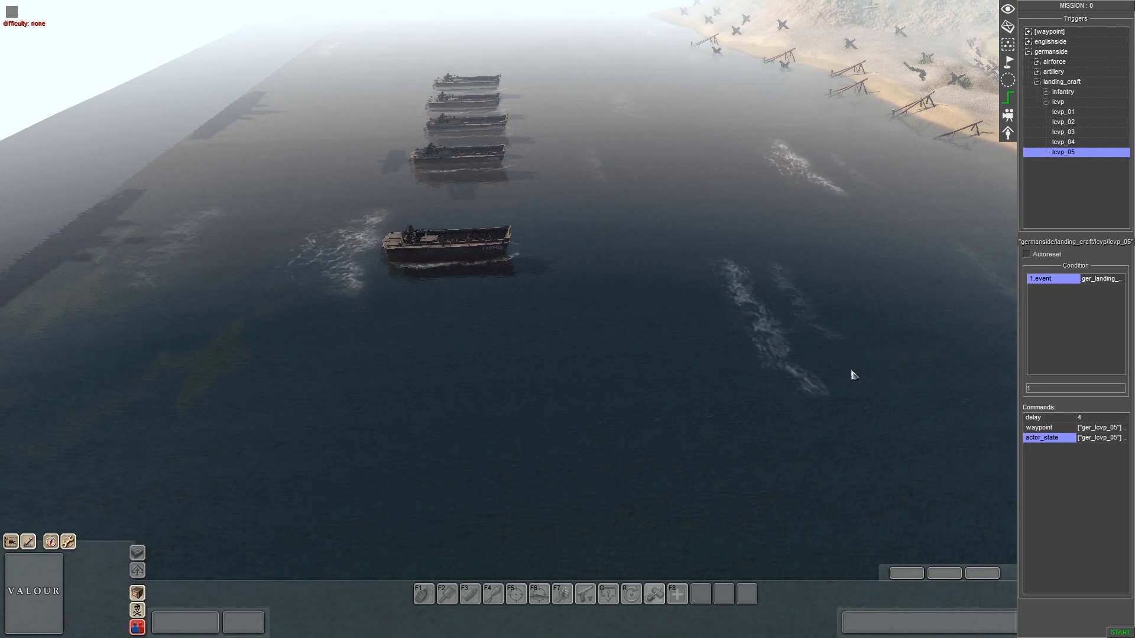
middle_click_drag(352, 278, 666, 233)
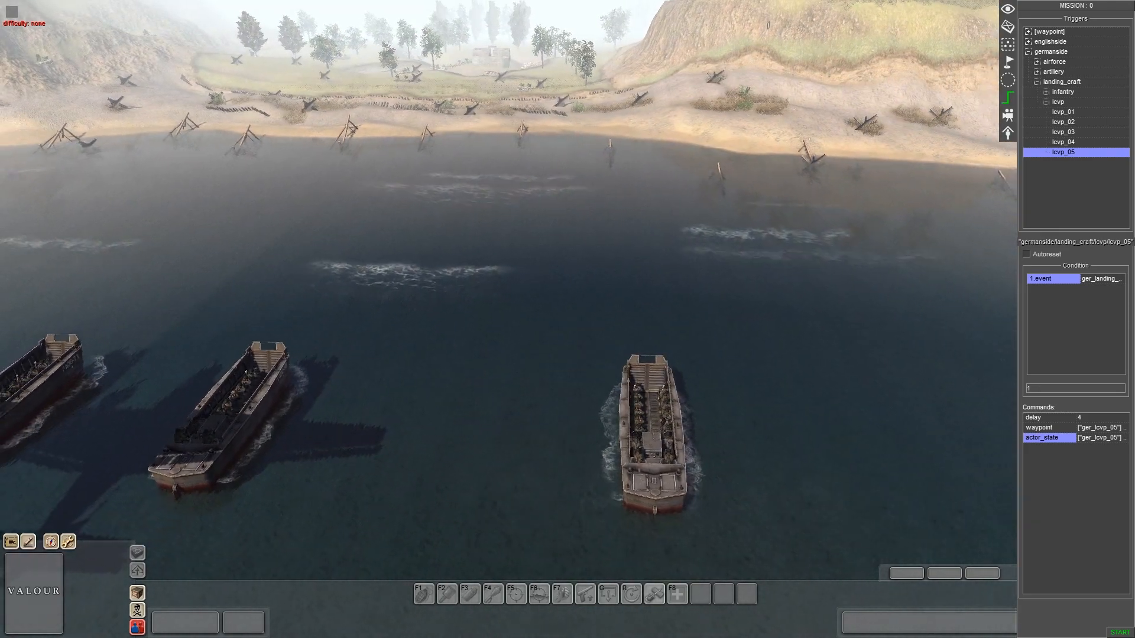
middle_click_drag(970, 408, 641, 398)
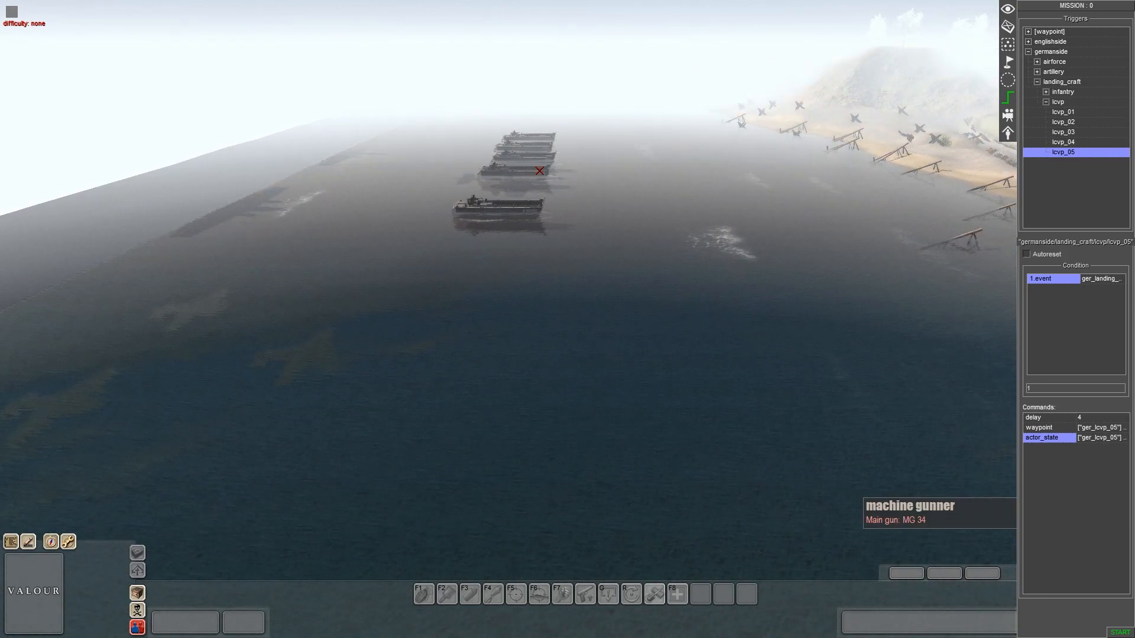
Collapse the landing_craft triggers, show the ger_lcvp waypoints again and select waypoint 125 to inspect its commands
left_click(1046, 101)
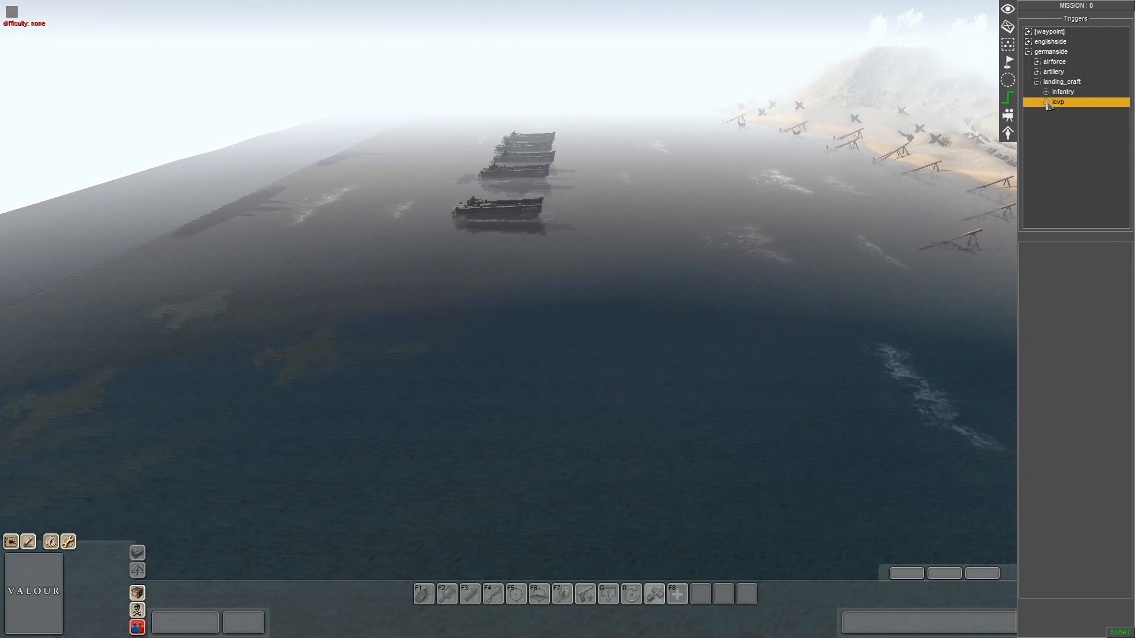
left_click(1037, 82)
left_click(1007, 62)
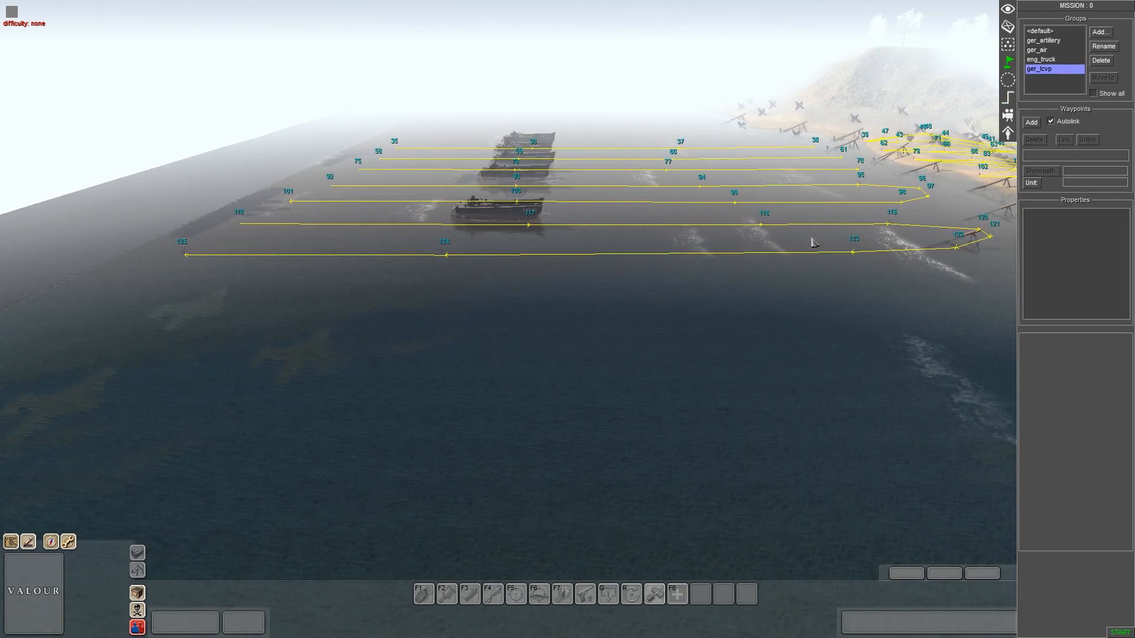
middle_click_drag(814, 242, 676, 283)
left_click_drag(368, 102, 464, 196)
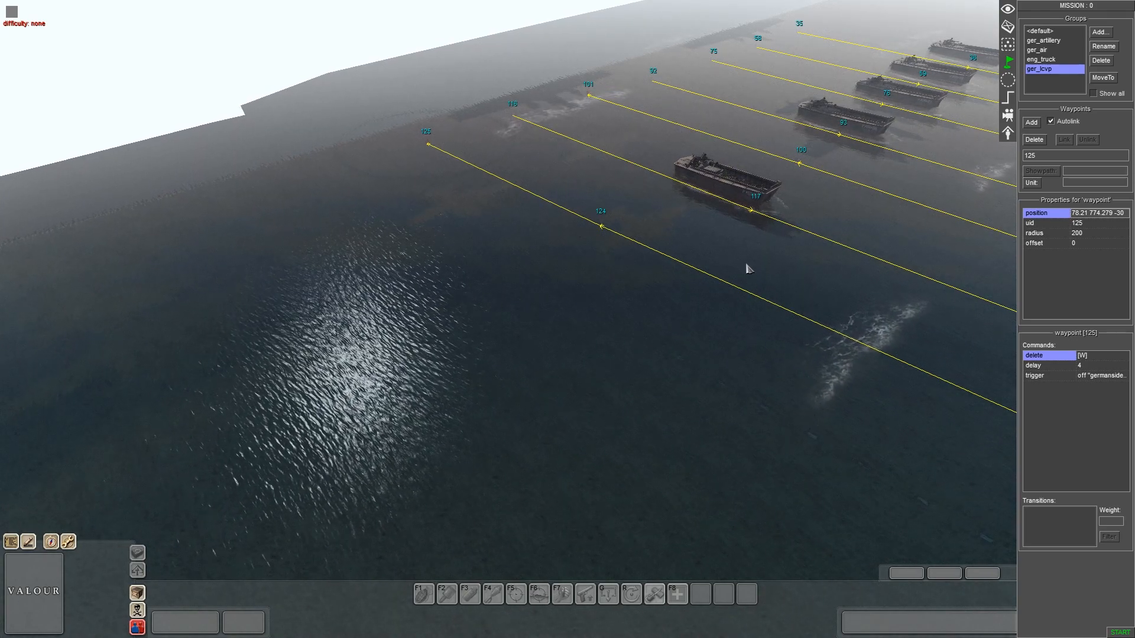
Review waypoint 125's delete command and the list of commands that can be added to the waypoint
middle_click_drag(810, 315, 945, 355)
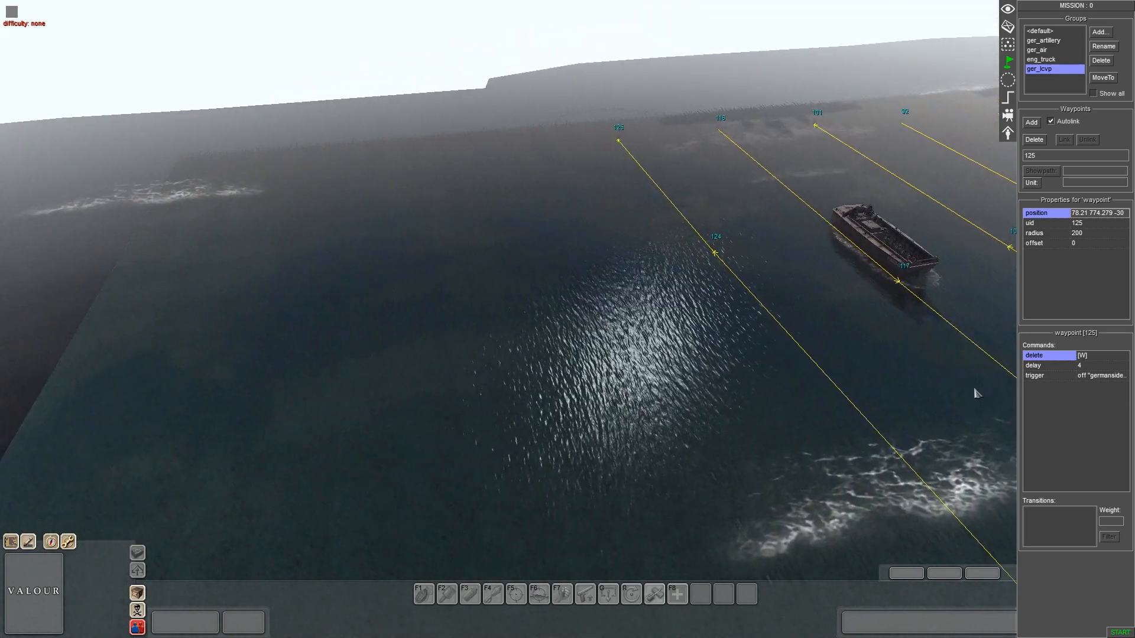
double_click(1038, 359)
left_click(665, 397)
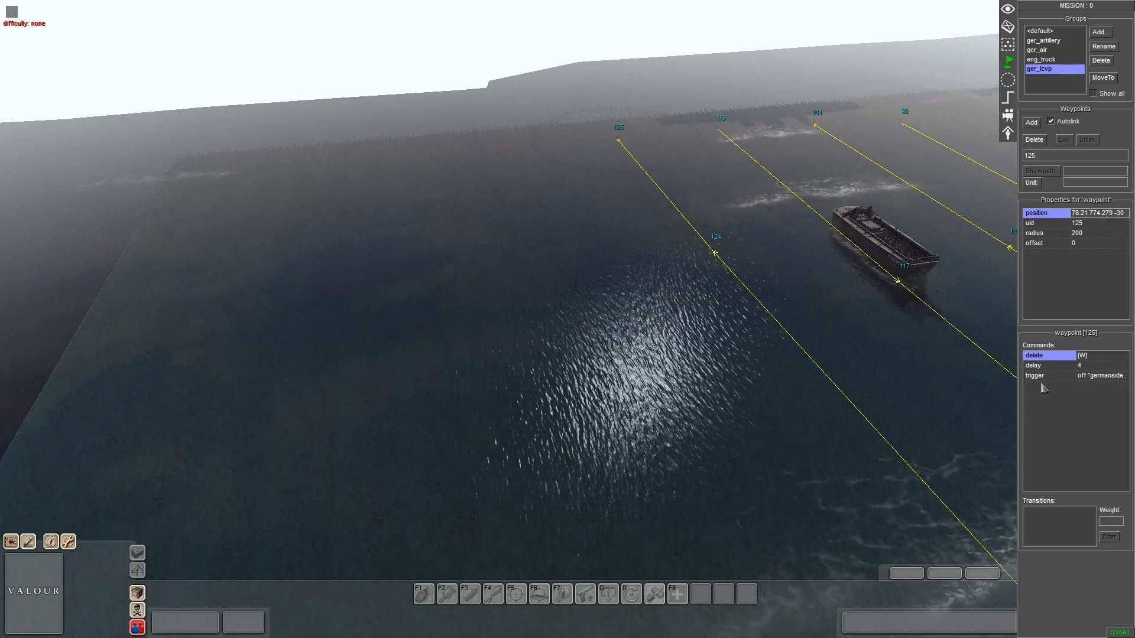
right_click(1043, 388)
left_click(1058, 400)
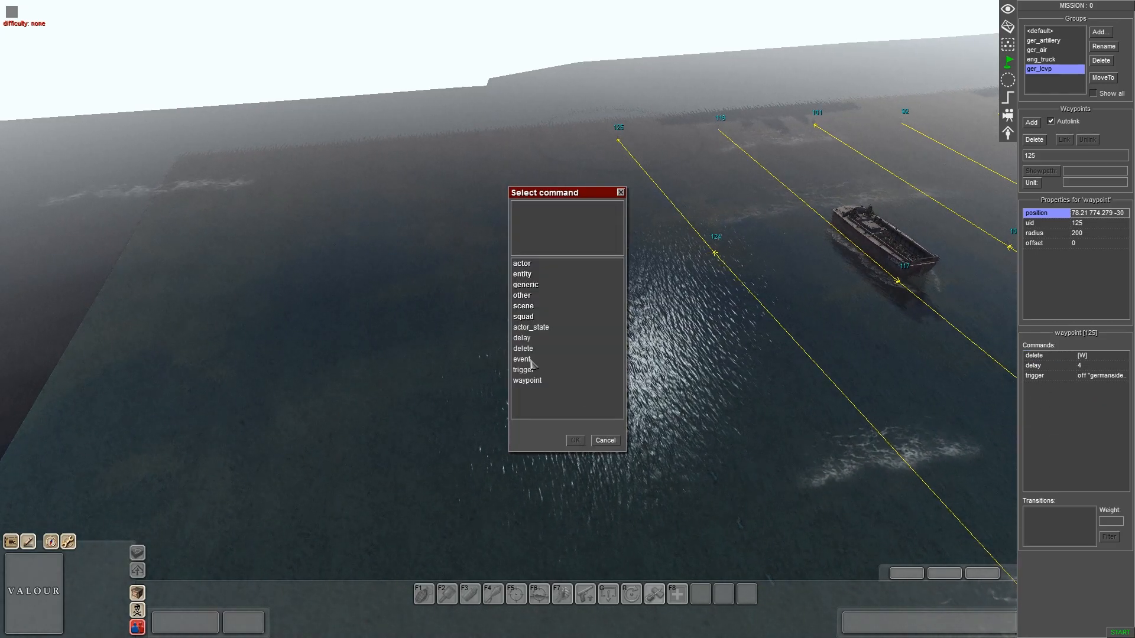
left_click(606, 441)
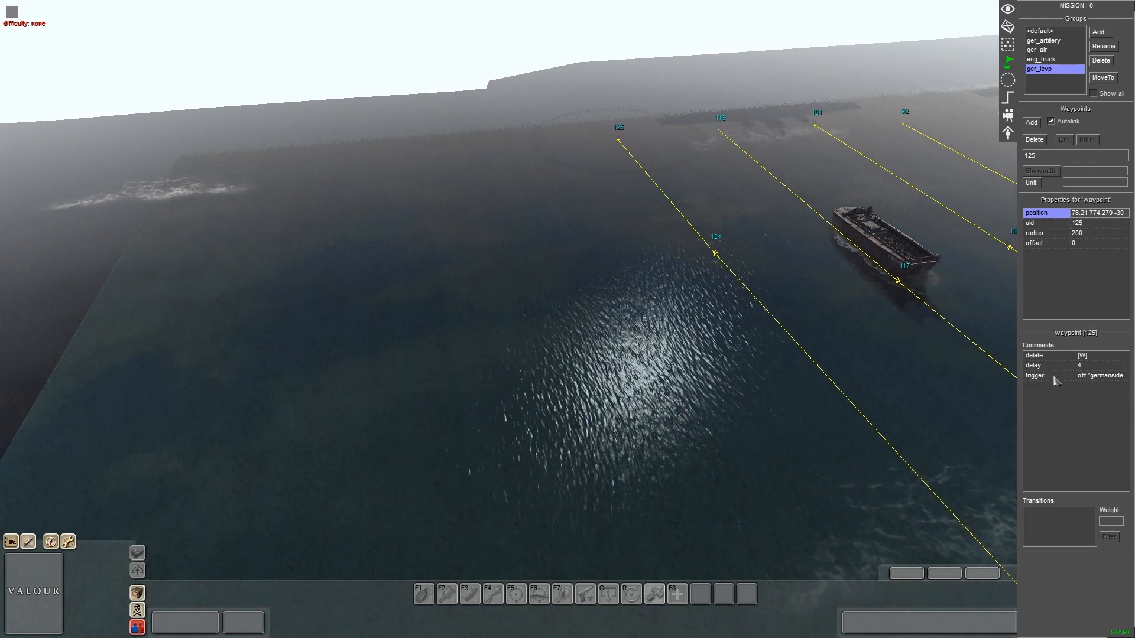
Add another trigger command to waypoint 125, leaving its properties unset
left_click(1049, 403)
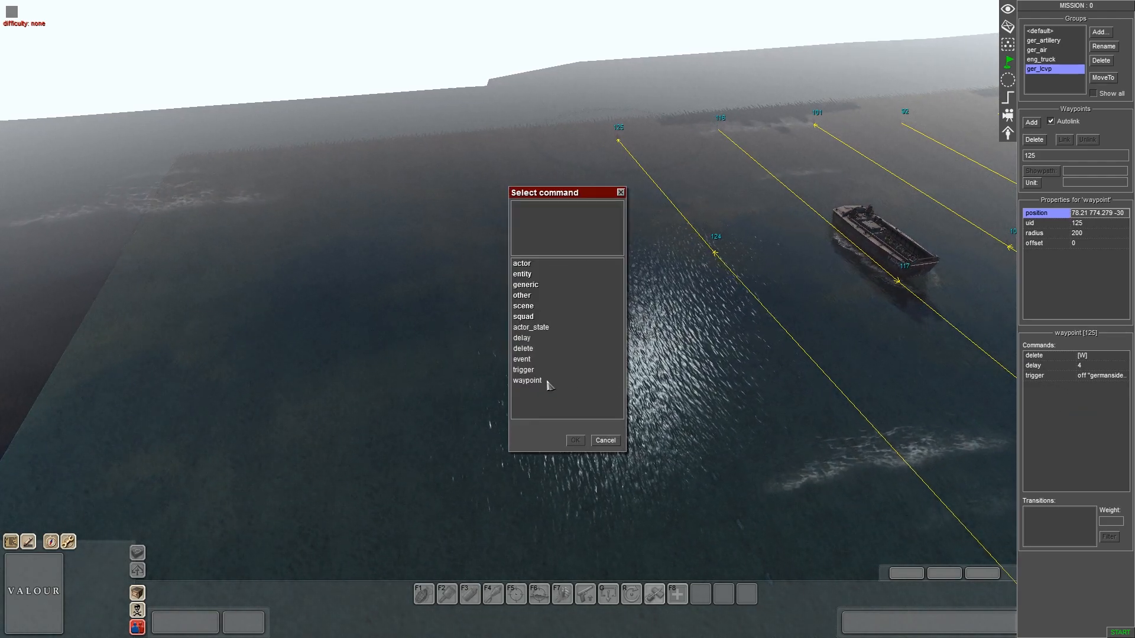
double_click(525, 371)
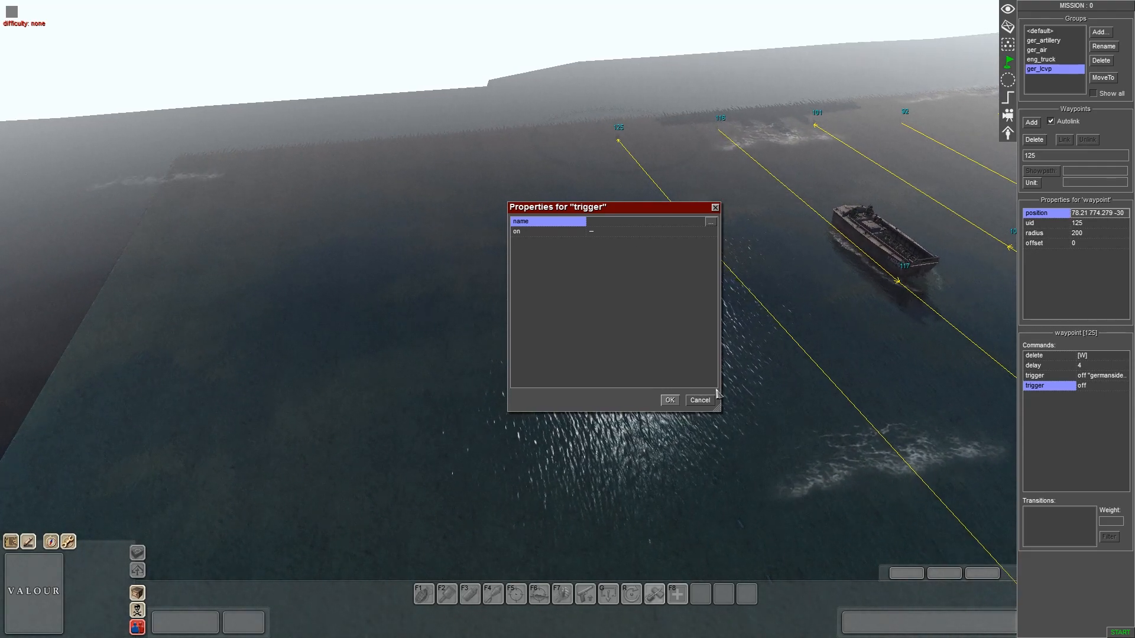
left_click(700, 400)
Check the lcvp_05 trigger under germanside/landing_craft/lcvp and return to the commands of waypoint 125
left_click(1007, 98)
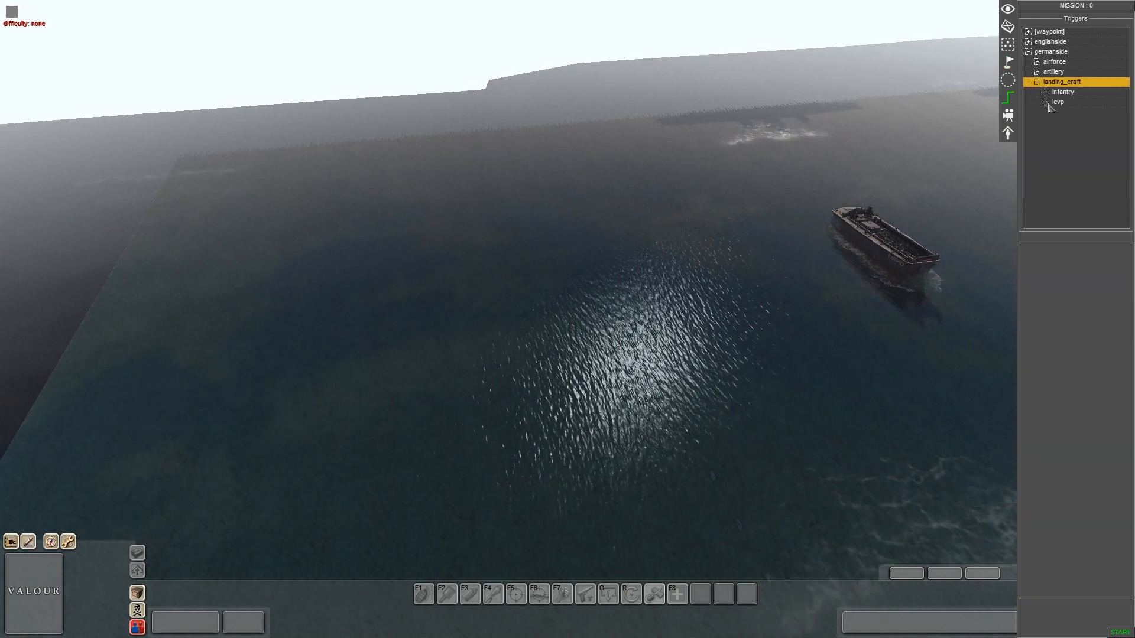
left_click(1046, 102)
left_click(1063, 152)
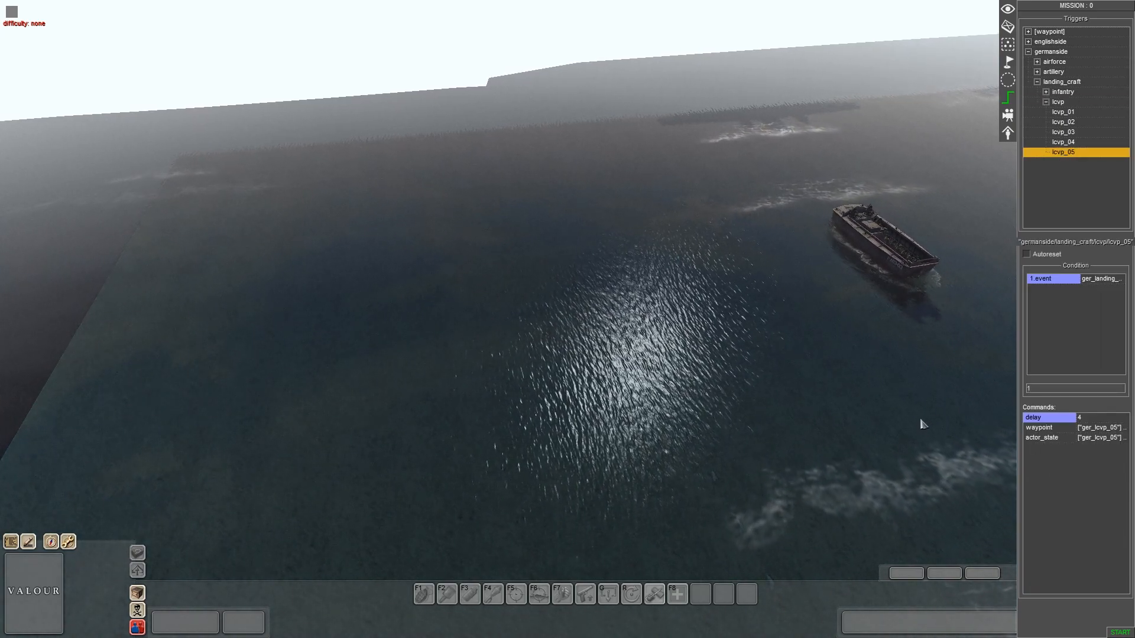
left_click(1007, 62)
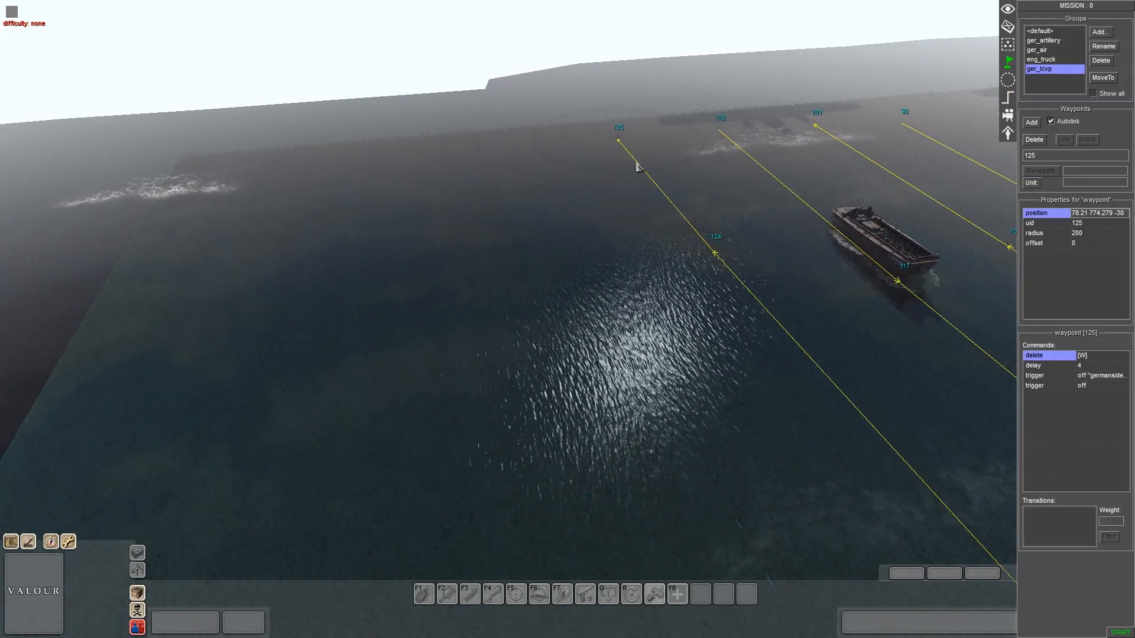
Browse for lcvp_05 as the name of waypoint 125's added trigger command and cancel without assigning it
double_click(1034, 387)
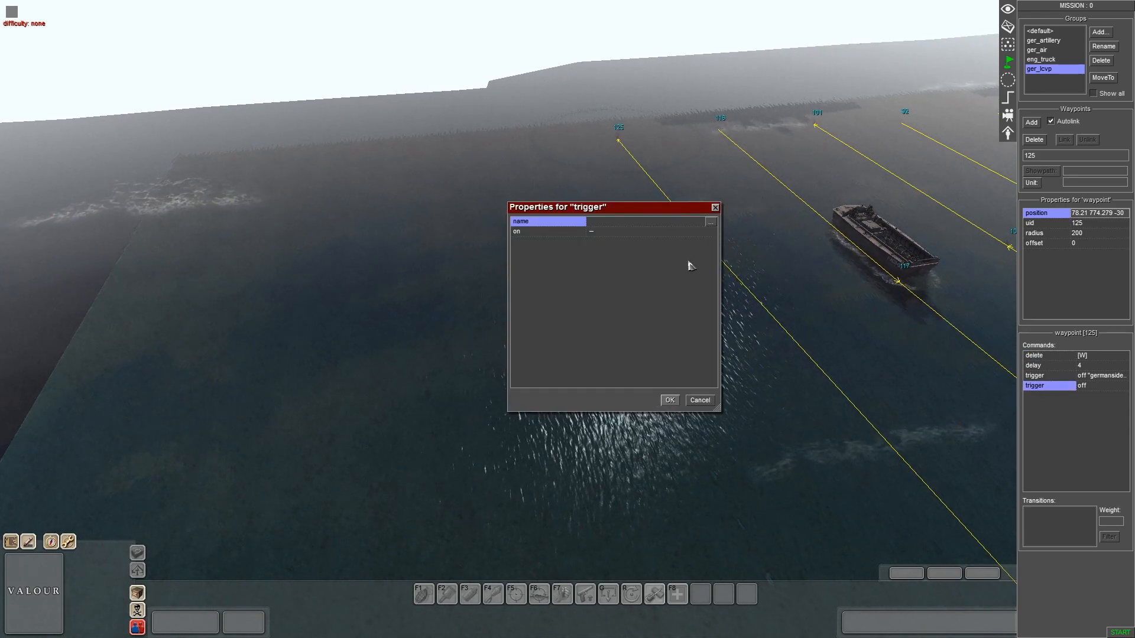
left_click(710, 222)
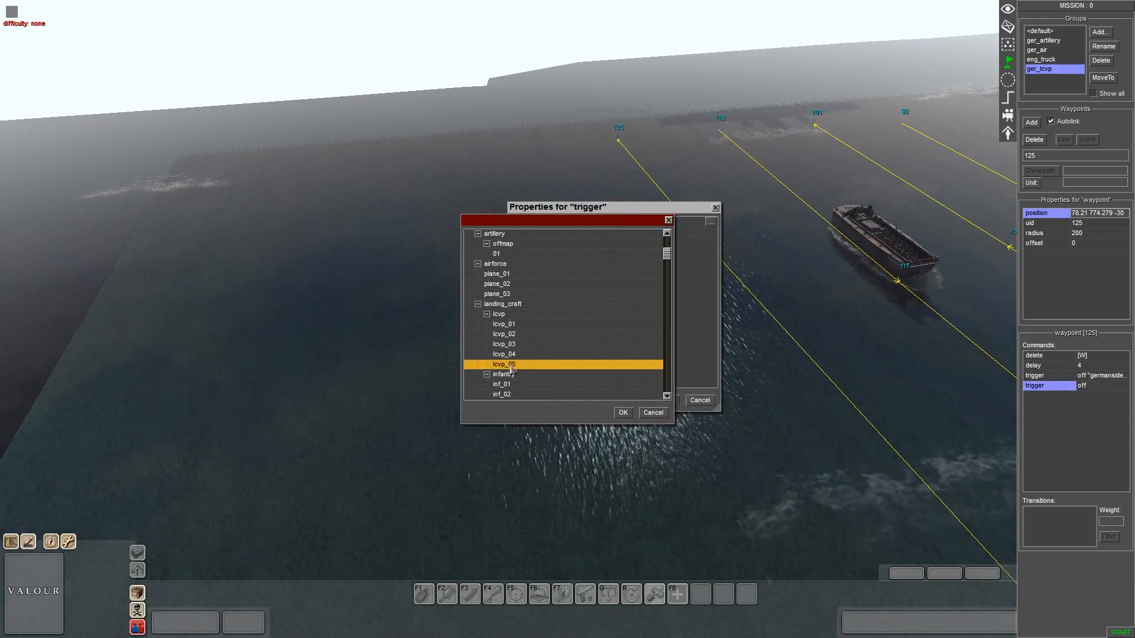
left_click(654, 412)
left_click(700, 400)
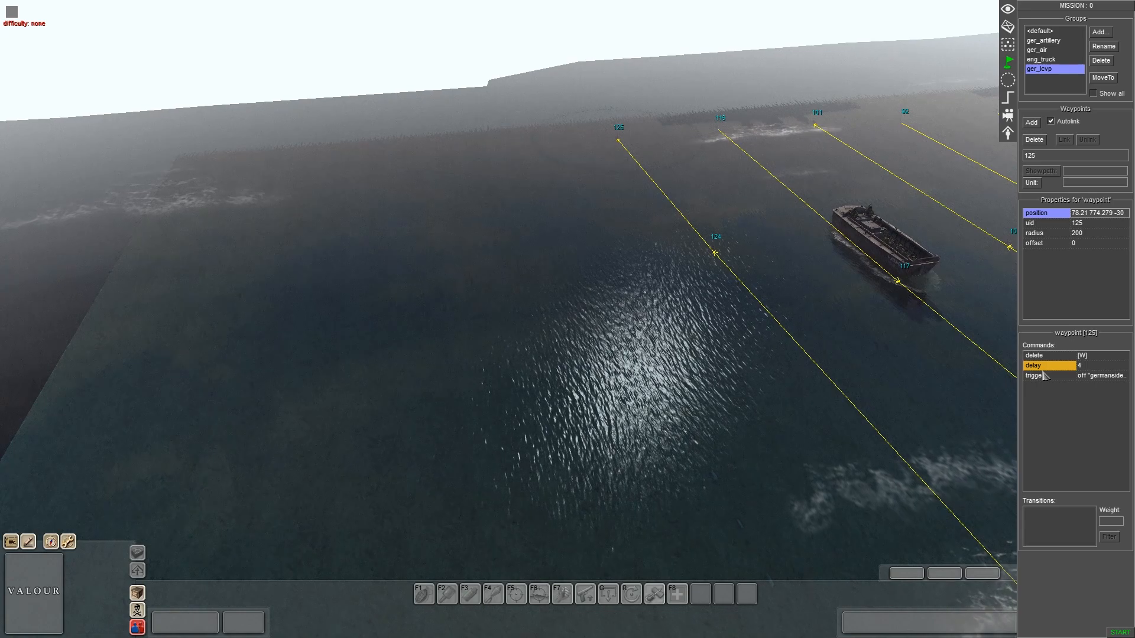
Select waypoint 119 near the beach and review the properties of its first waypoint command
left_click(1044, 377)
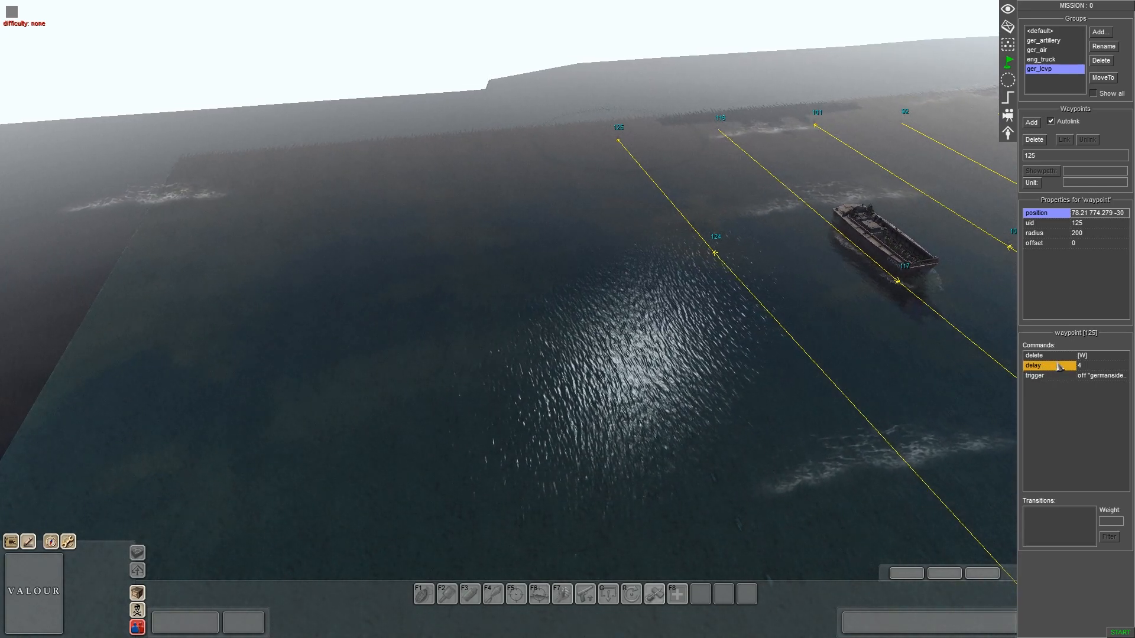
key("Right")
middle_click_drag(543, 381, 626, 363)
middle_click_drag(416, 362, 286, 347)
left_click(549, 352)
middle_click_drag(549, 353, 864, 302)
key("Up")
scroll(463, 241, "up", 3)
scroll(462, 241, "down", 3)
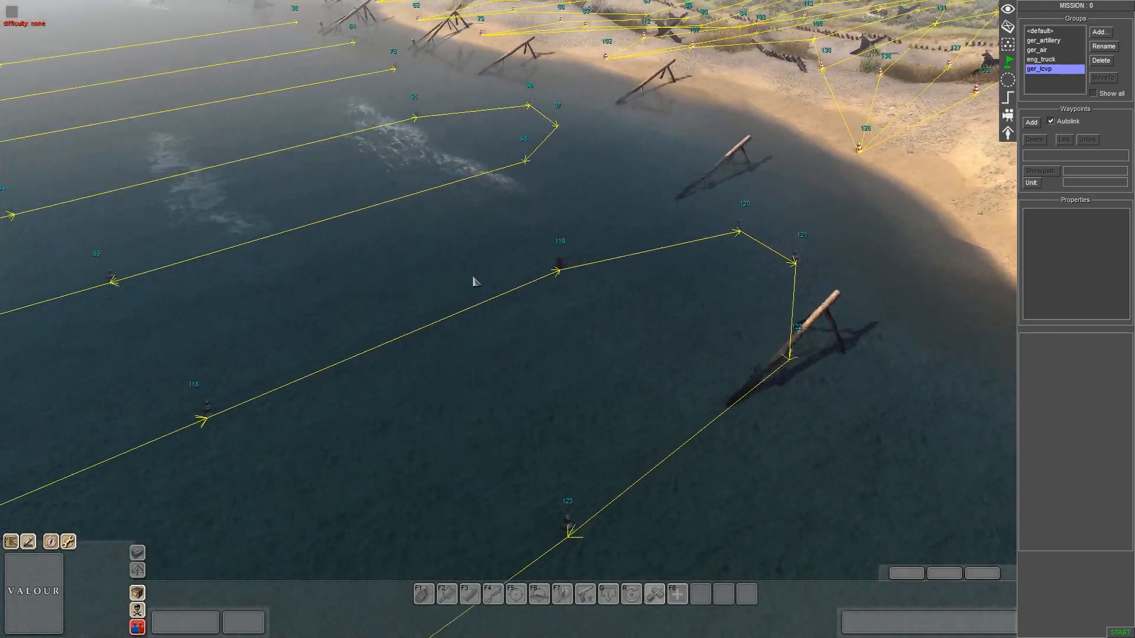
left_click(601, 277)
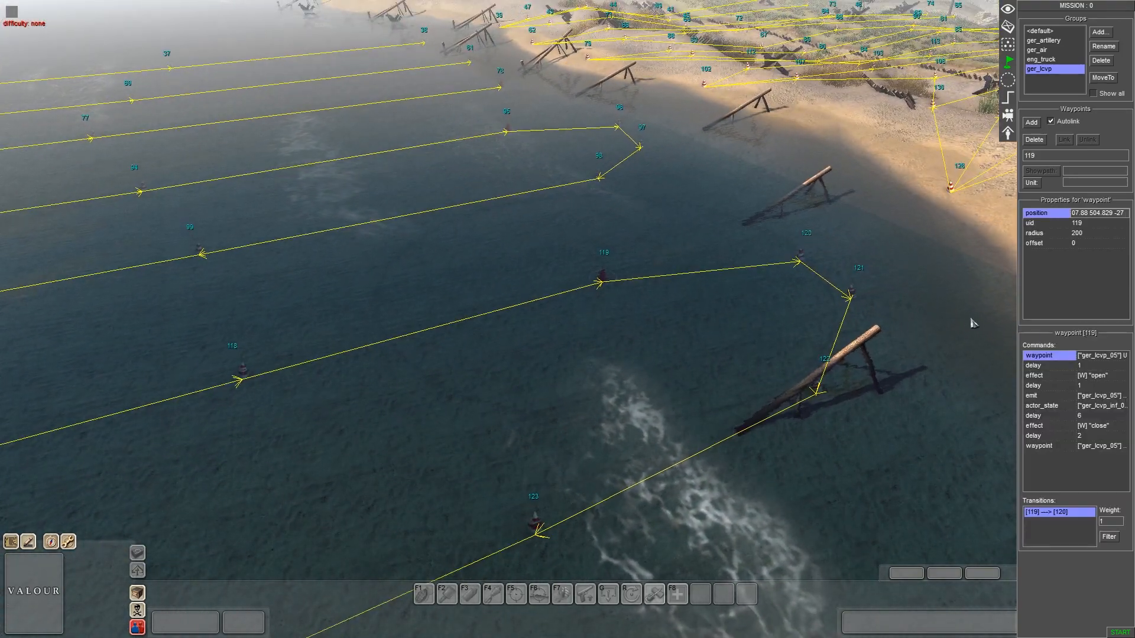
double_click(1042, 359)
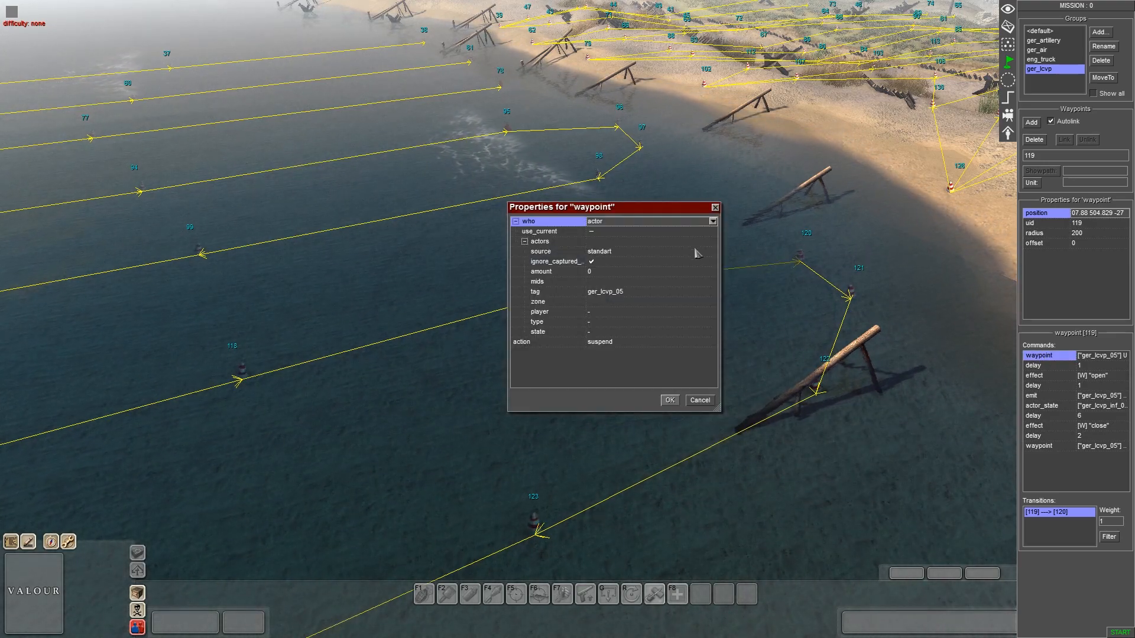
left_click(697, 403)
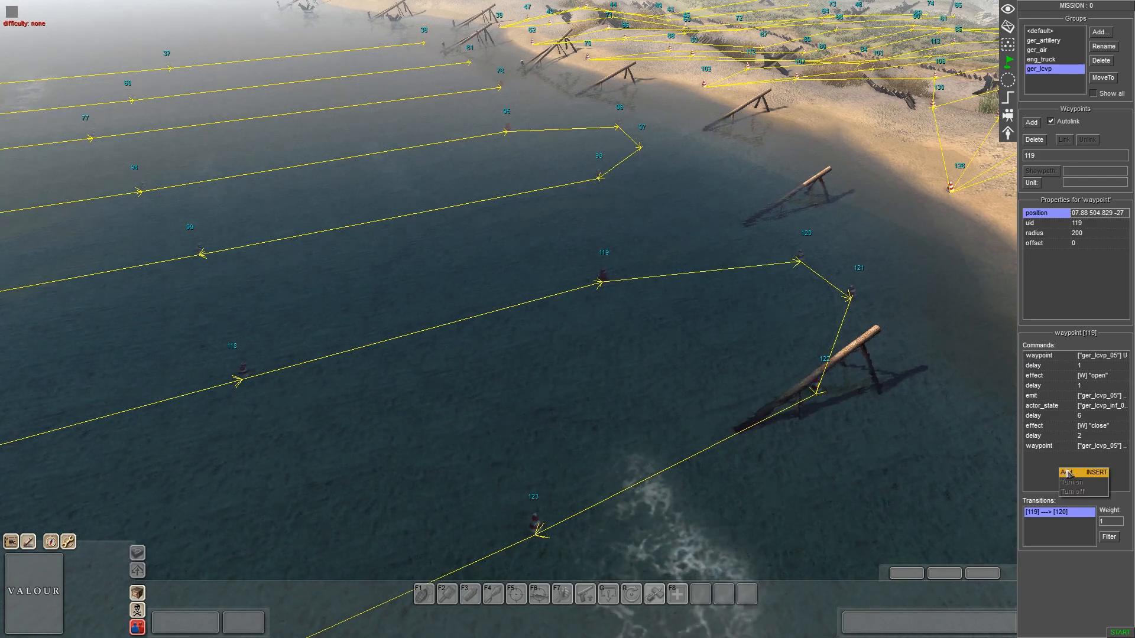
Add a waypoint command to waypoint 119 and set its action to suspend
left_click(1067, 473)
double_click(534, 383)
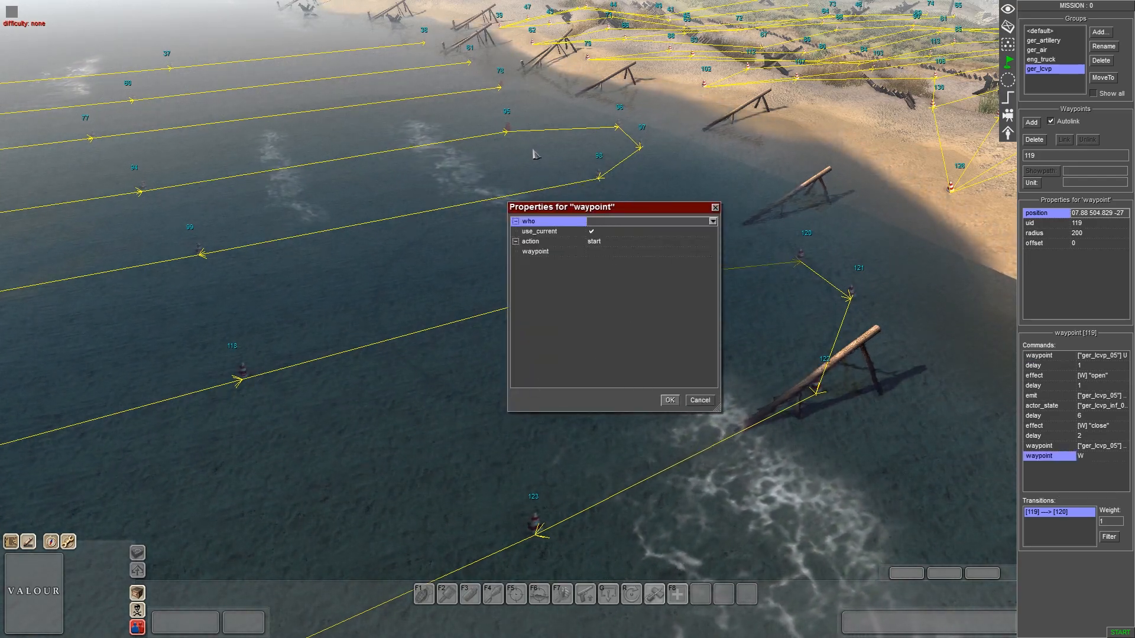
left_click(602, 251)
left_click(600, 245)
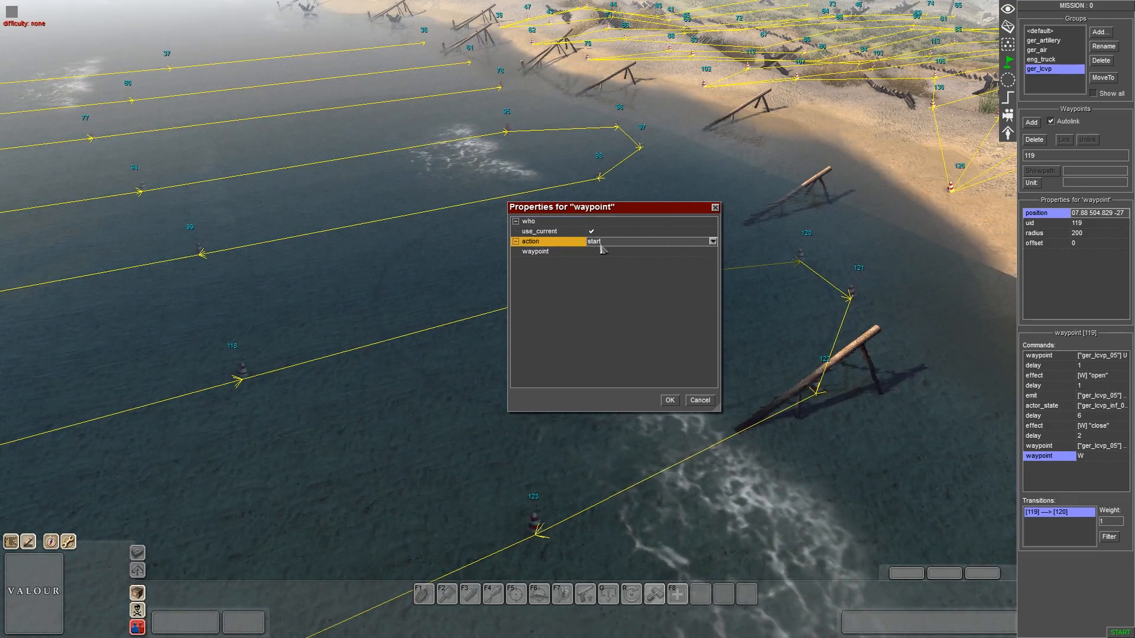
left_click(620, 260)
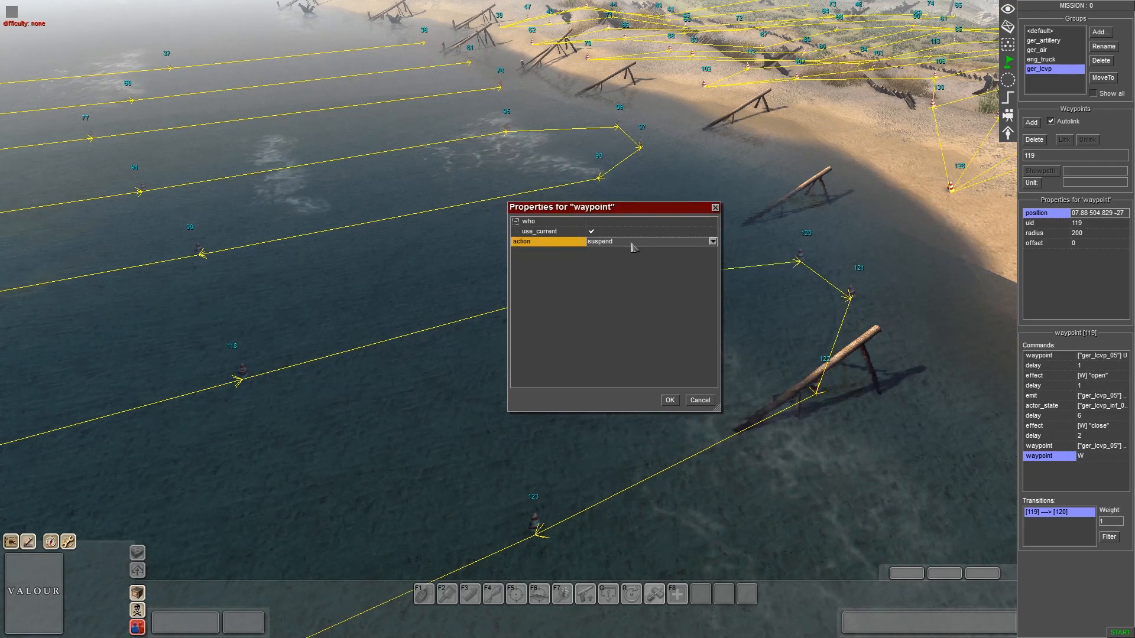
Set the added waypoint command's who property to actor and turn off use_current
left_click(602, 226)
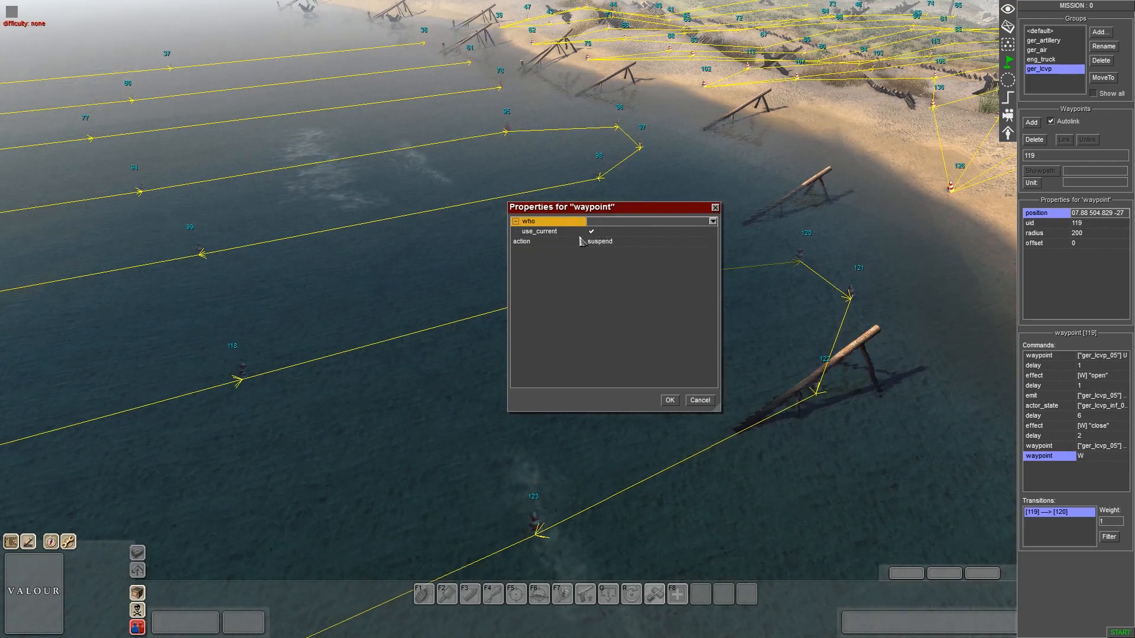
left_click(603, 223)
left_click(599, 232)
left_click(592, 232)
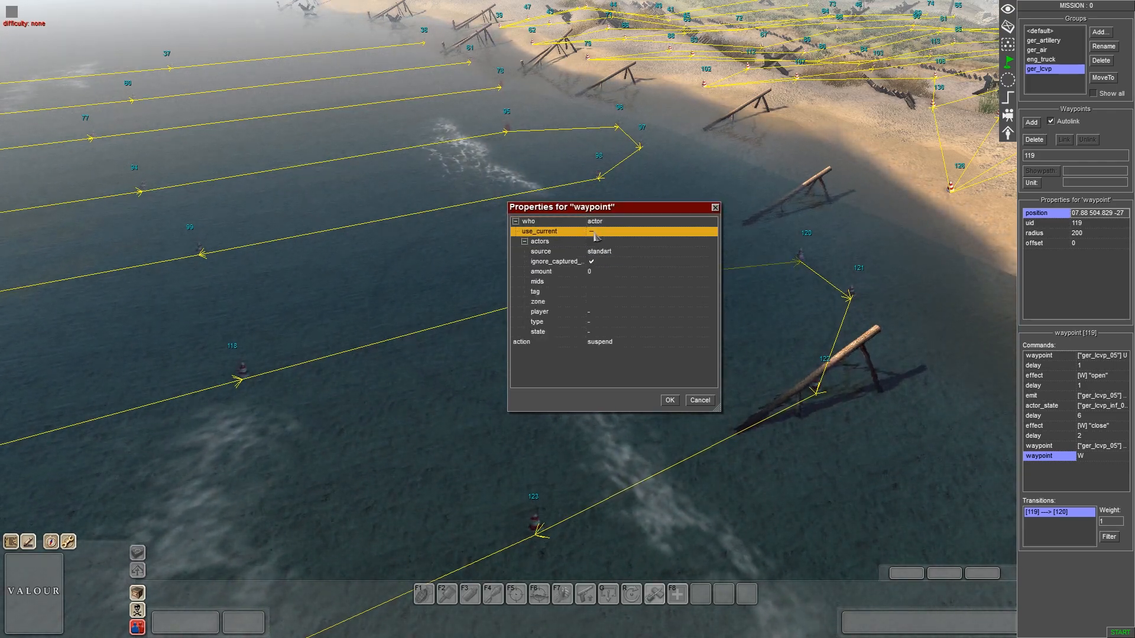
Try choosing an actor tag for the added waypoint command, cancel its properties and delete the command from waypoint 119
left_click(614, 293)
left_click(713, 292)
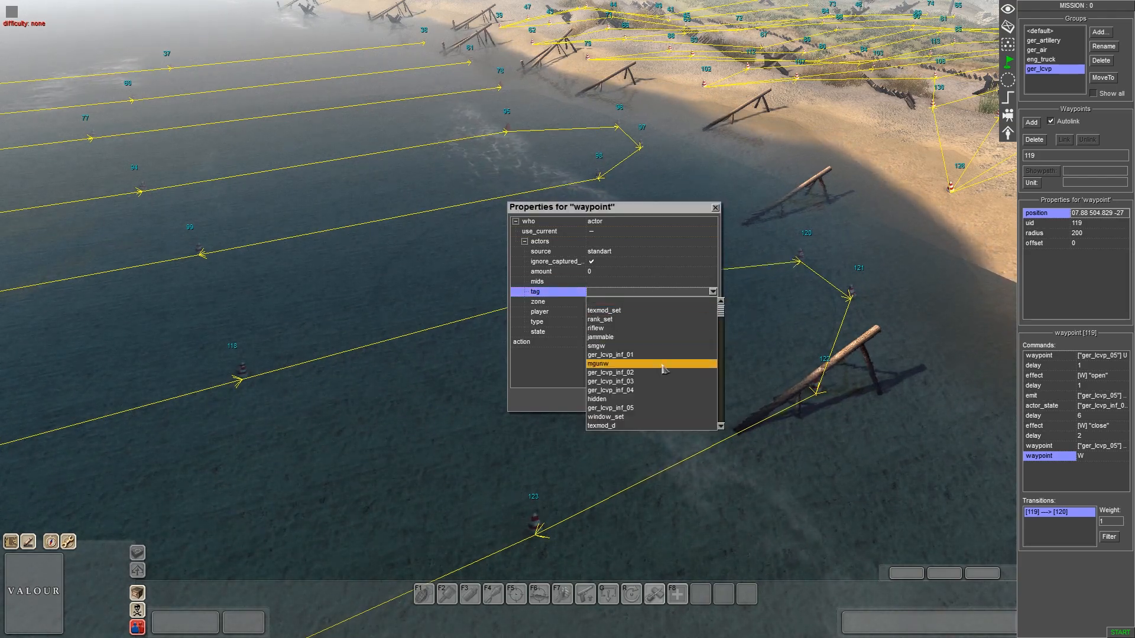
left_click(610, 346)
left_click(702, 400)
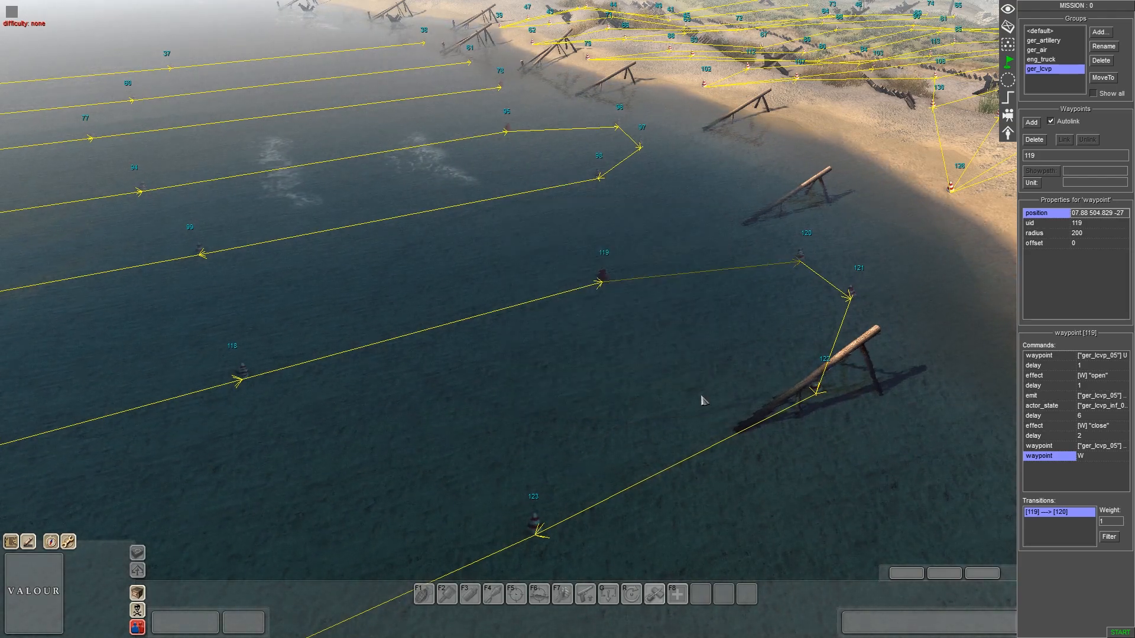
key("Delete")
key("Return")
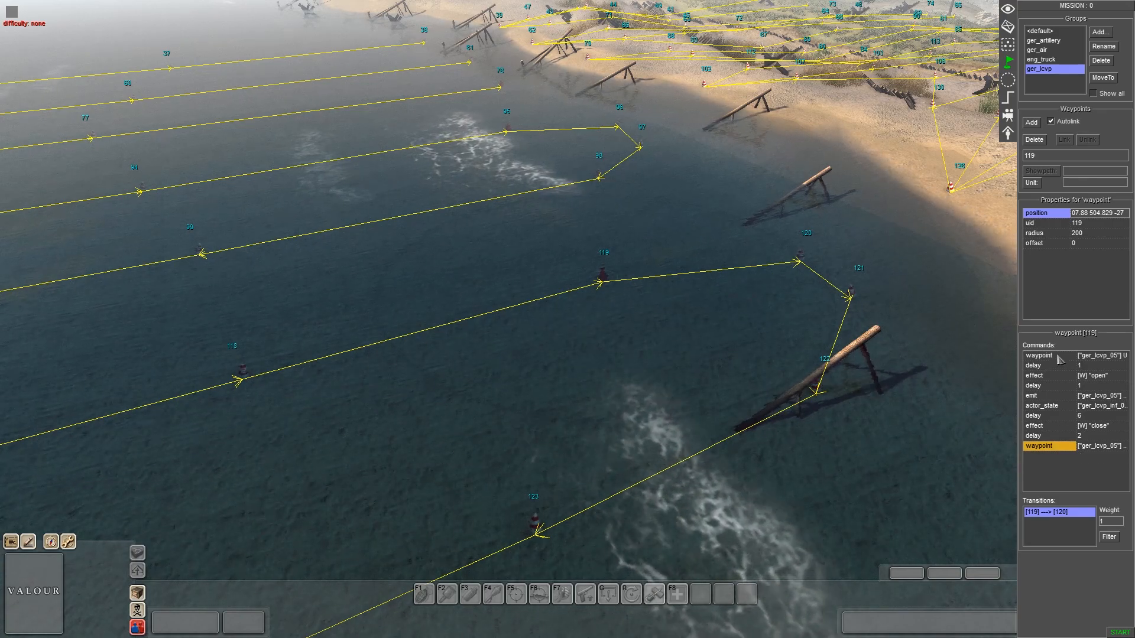
Review the properties of waypoint 119's first waypoint command and of the delay that follows it
double_click(1041, 356)
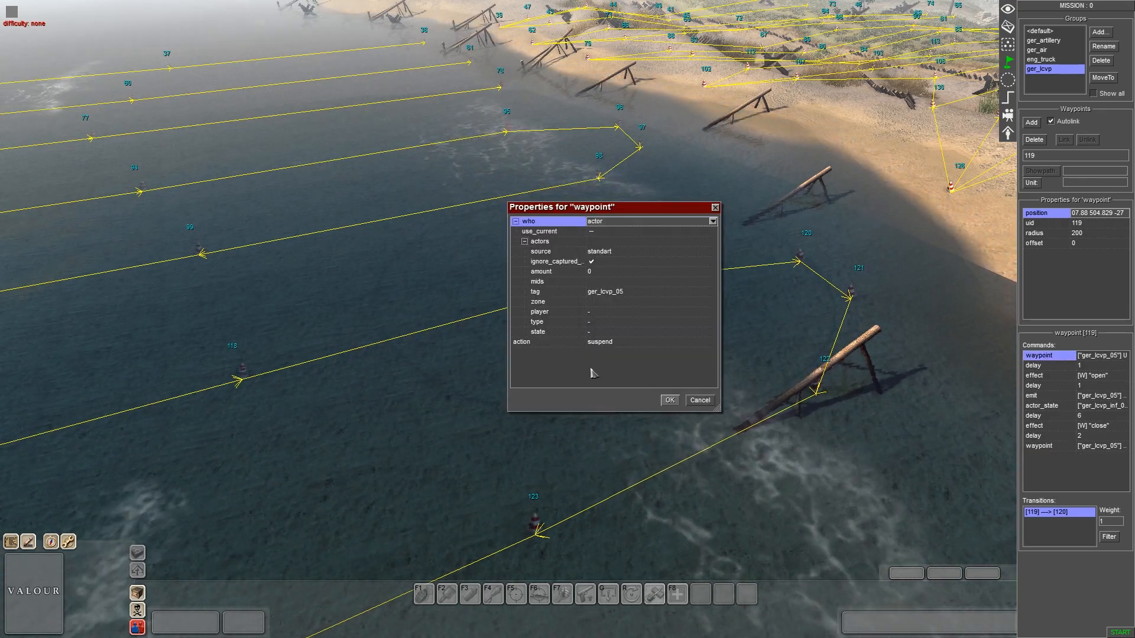
left_click(670, 401)
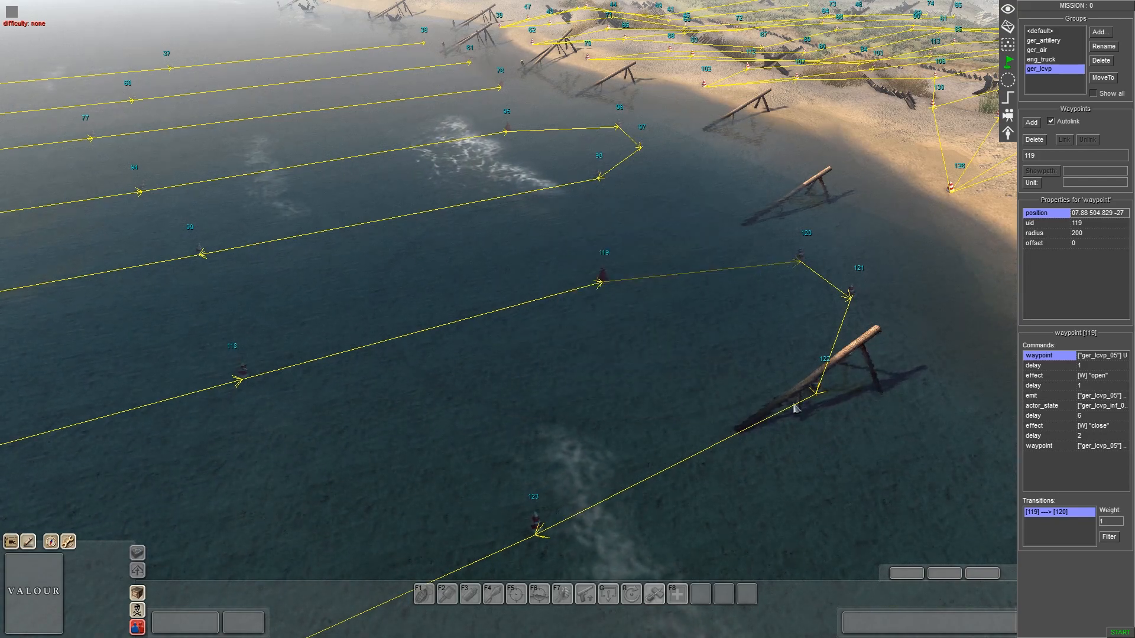
double_click(1034, 368)
left_click(669, 401)
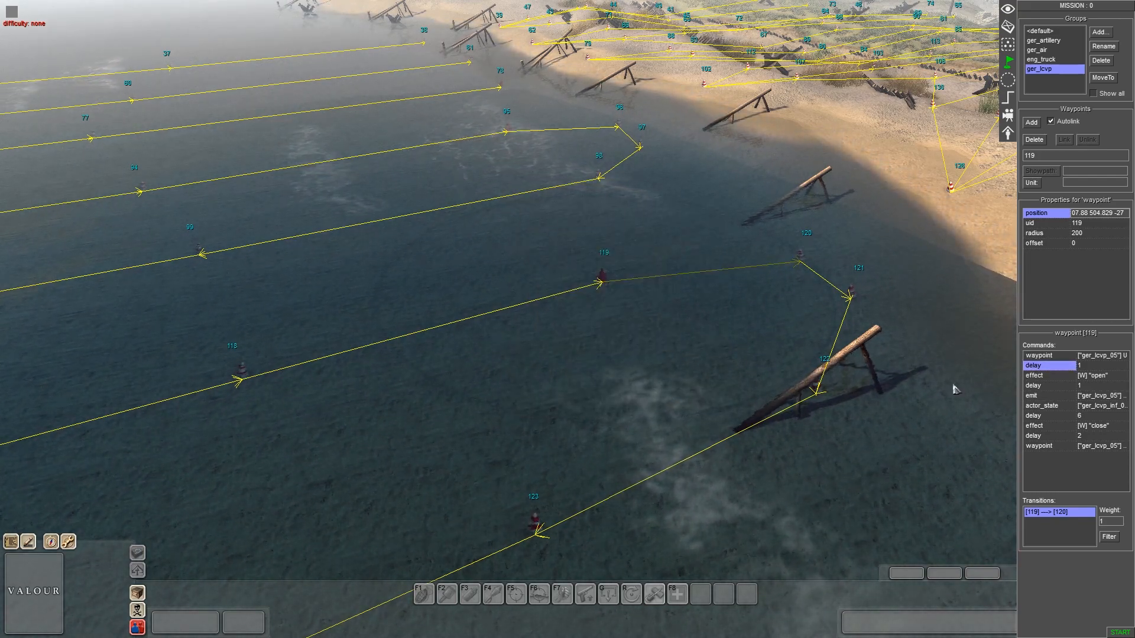
Review waypoint 119's first effect command, keeping open as its effect value
double_click(1041, 376)
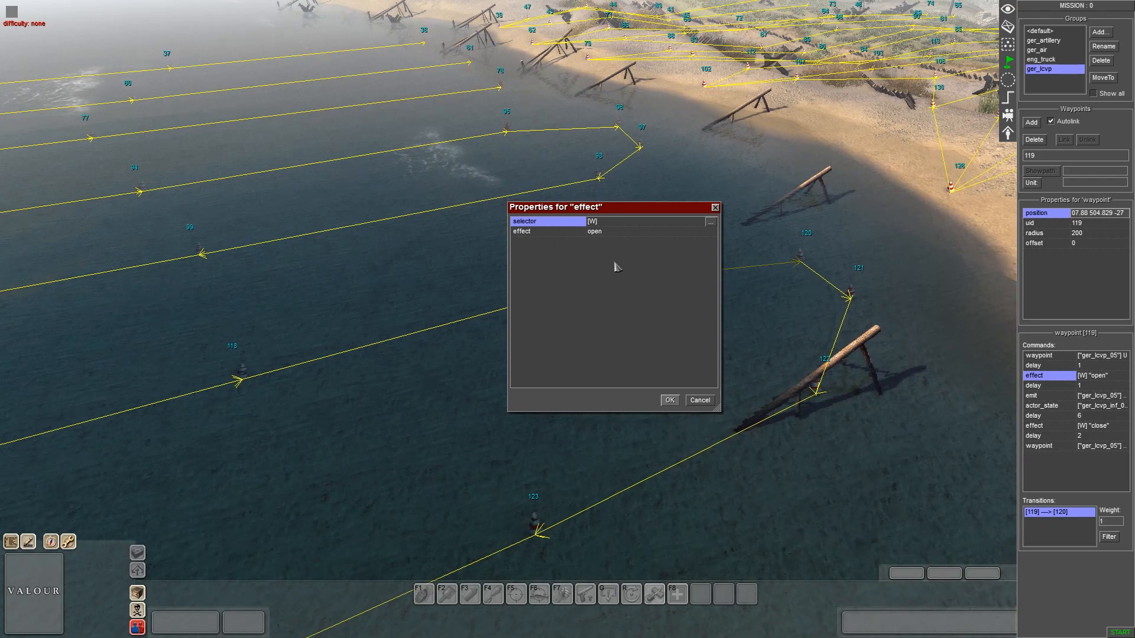
left_click(600, 234)
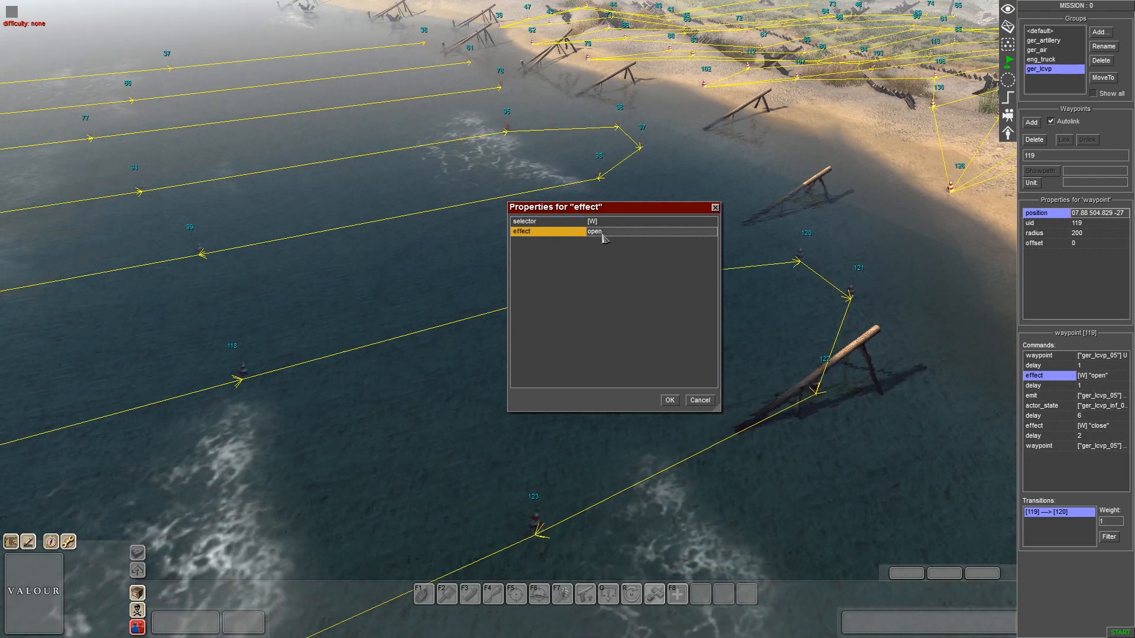
type("open")
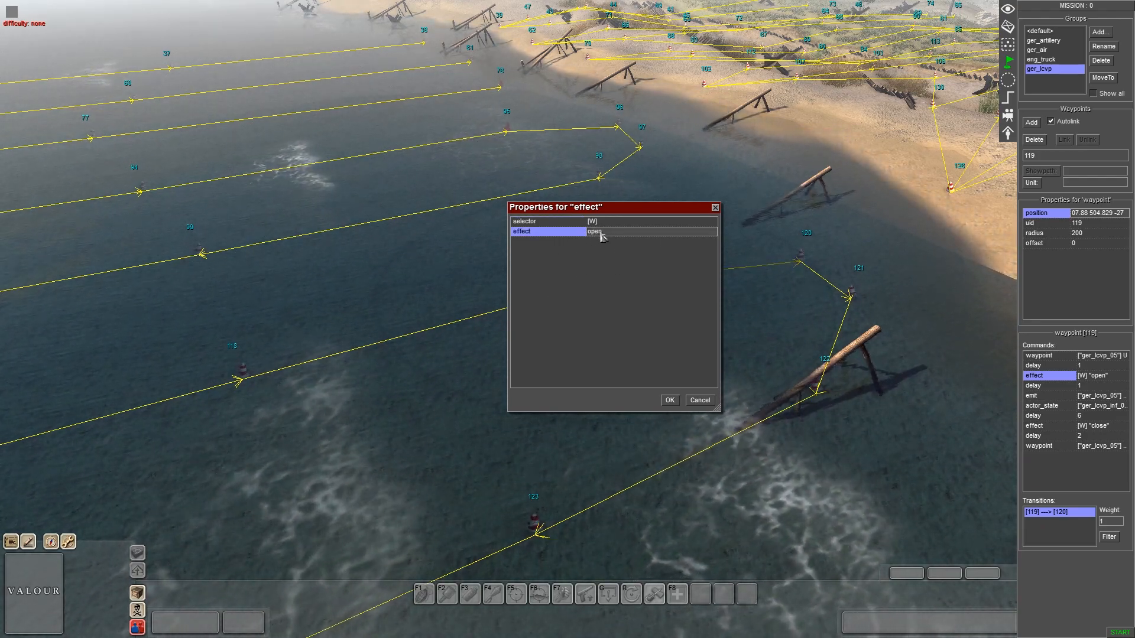
left_click(671, 401)
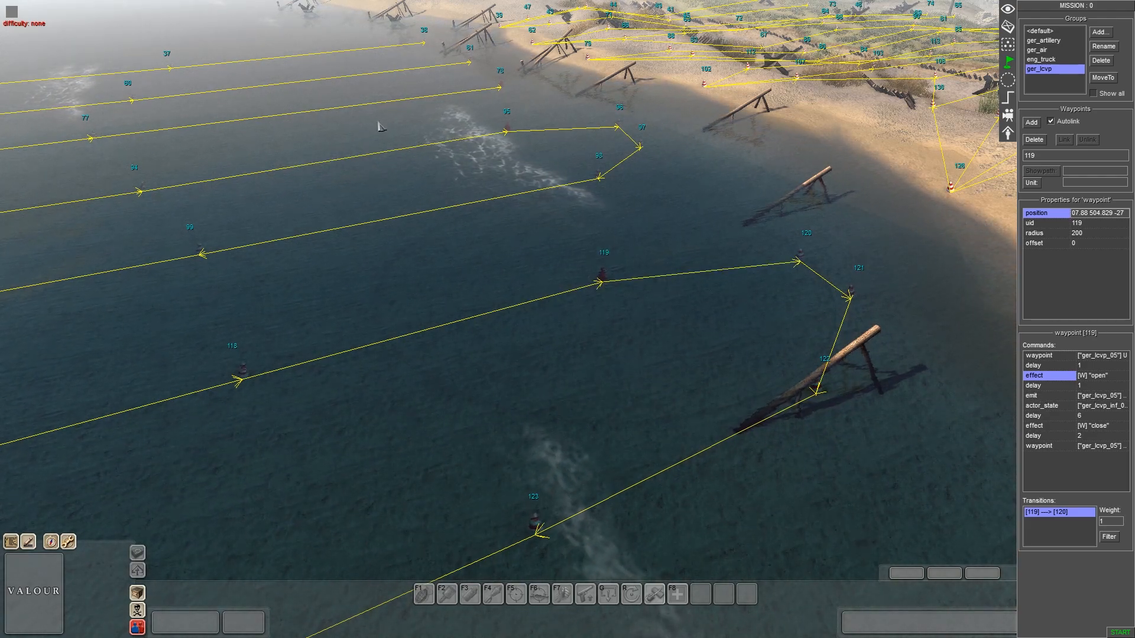
Review the delay after waypoint 119's open effect and the properties of the emit command that follows it
double_click(1039, 388)
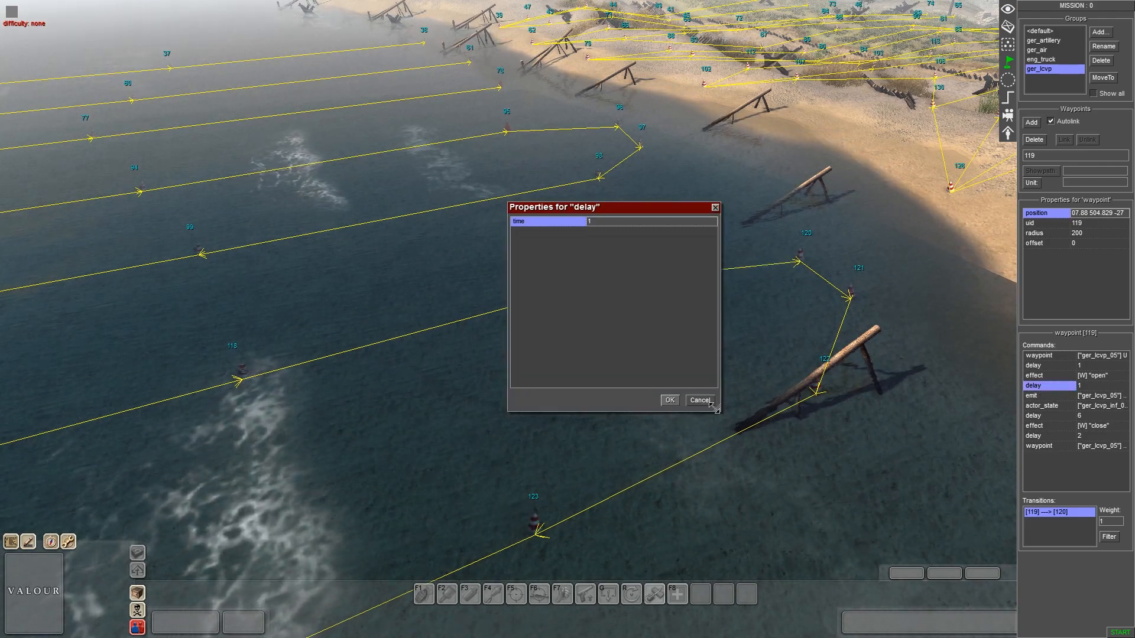
left_click(666, 403)
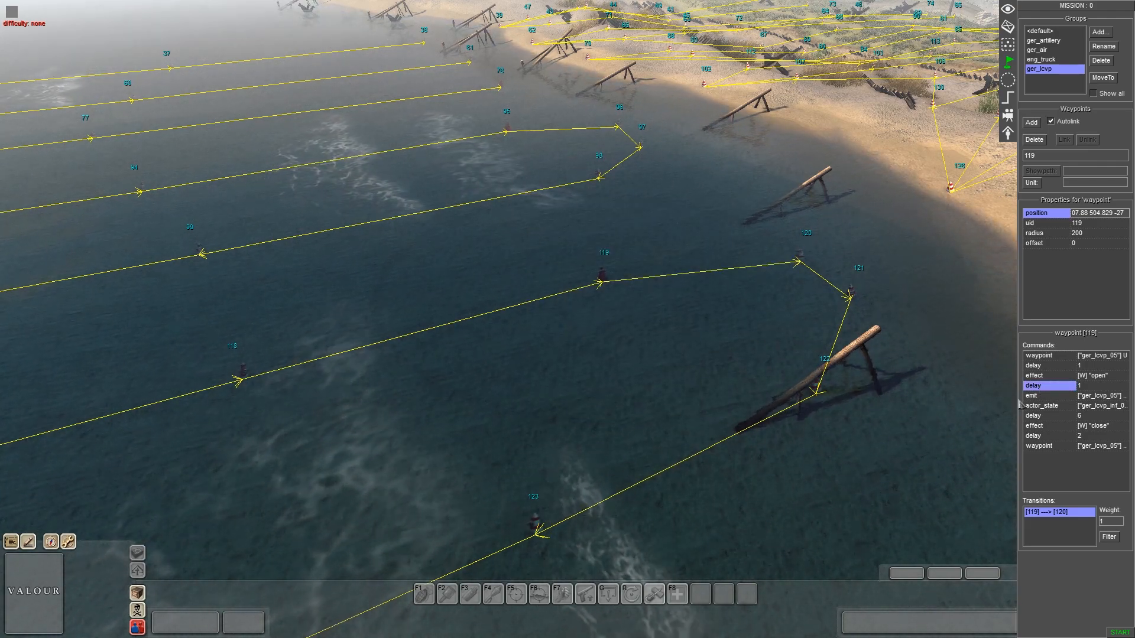
double_click(1040, 395)
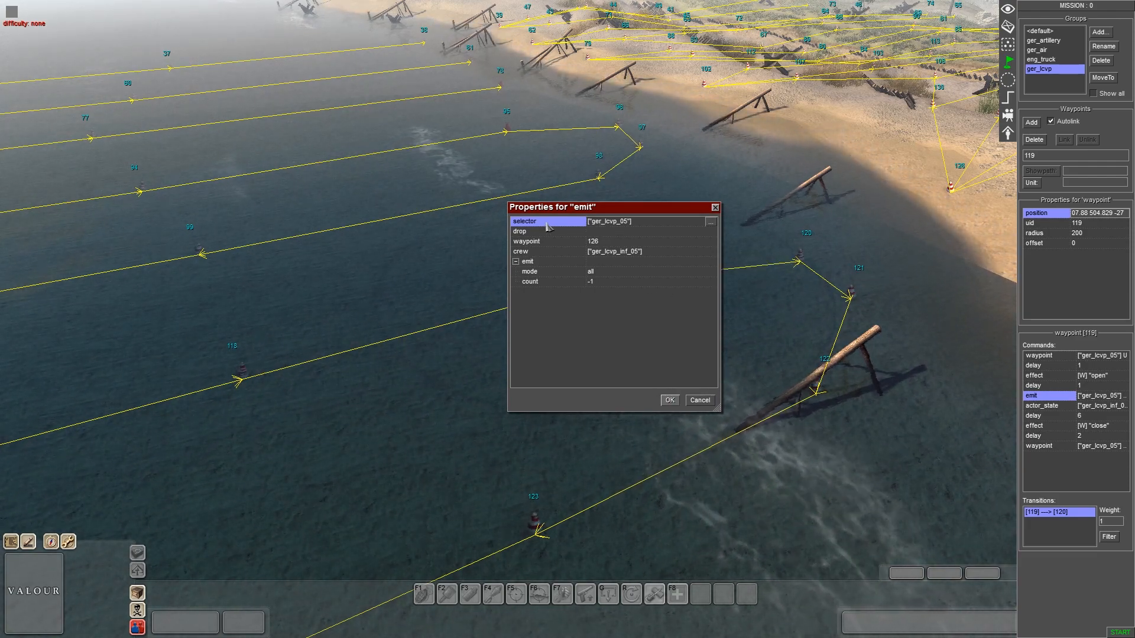
Try the advanced and waypoint sources for the emit command's selector
double_click(615, 225)
left_click(606, 223)
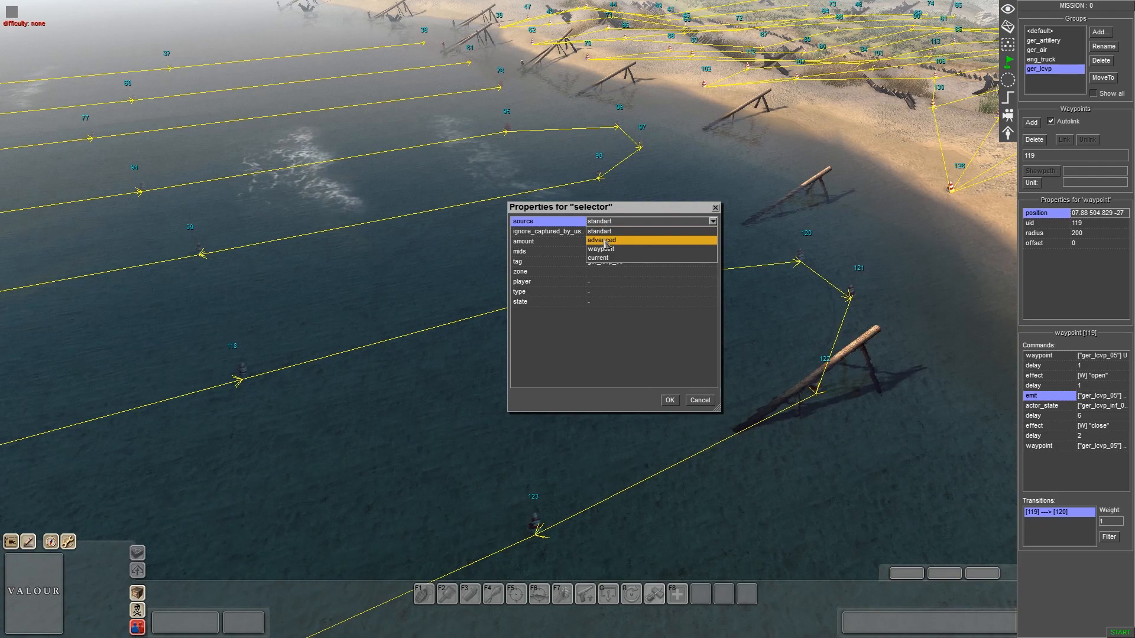
left_click(603, 241)
left_click(604, 222)
left_click(609, 251)
Set the emit selector's source to standart with the tag ger_lcvp_05
left_click(606, 222)
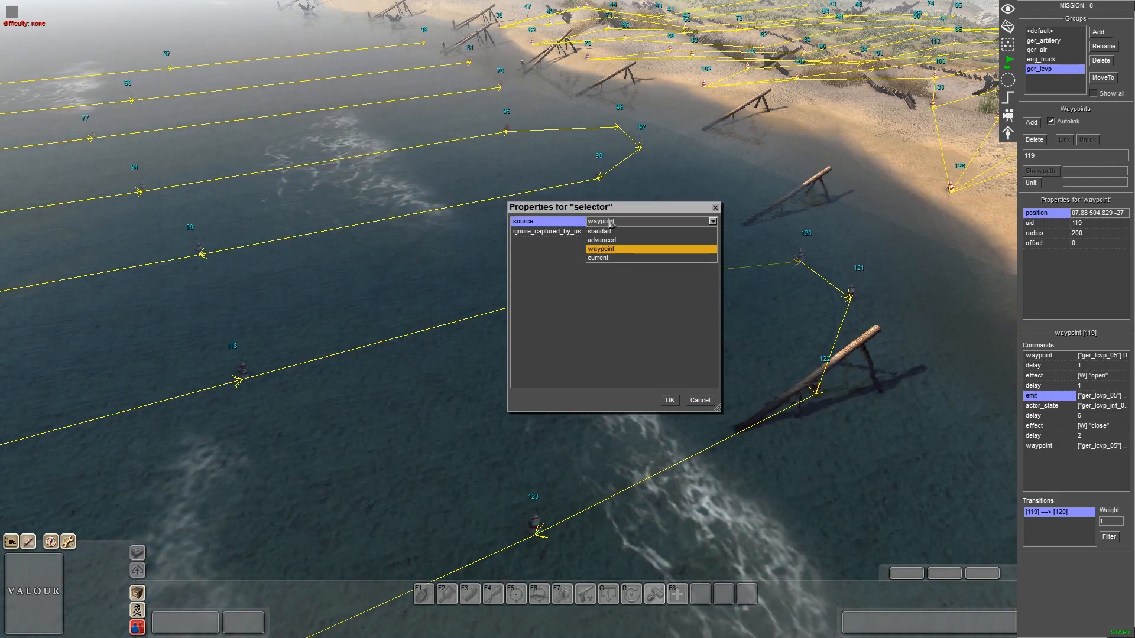
left_click(595, 232)
left_click(594, 261)
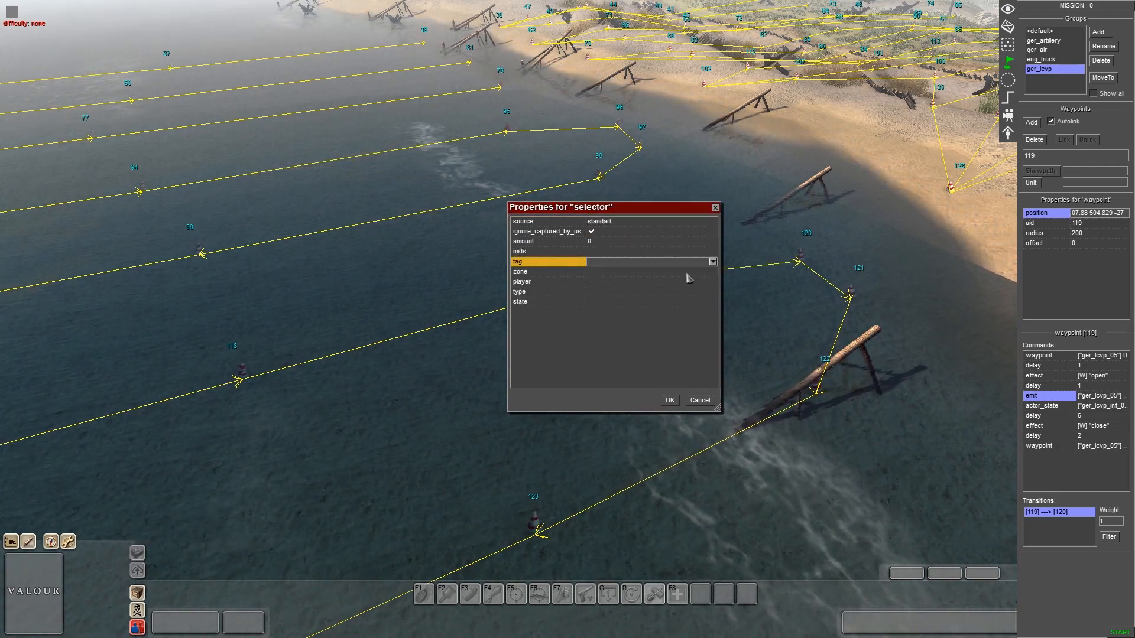
left_click(606, 261)
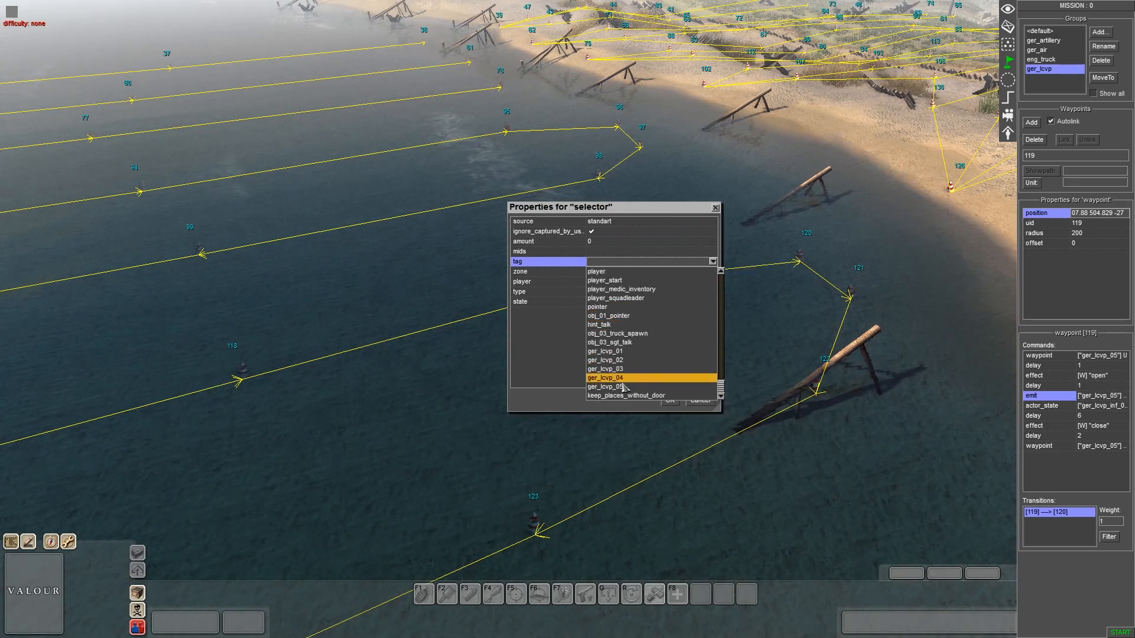
left_click(624, 385)
left_click(670, 400)
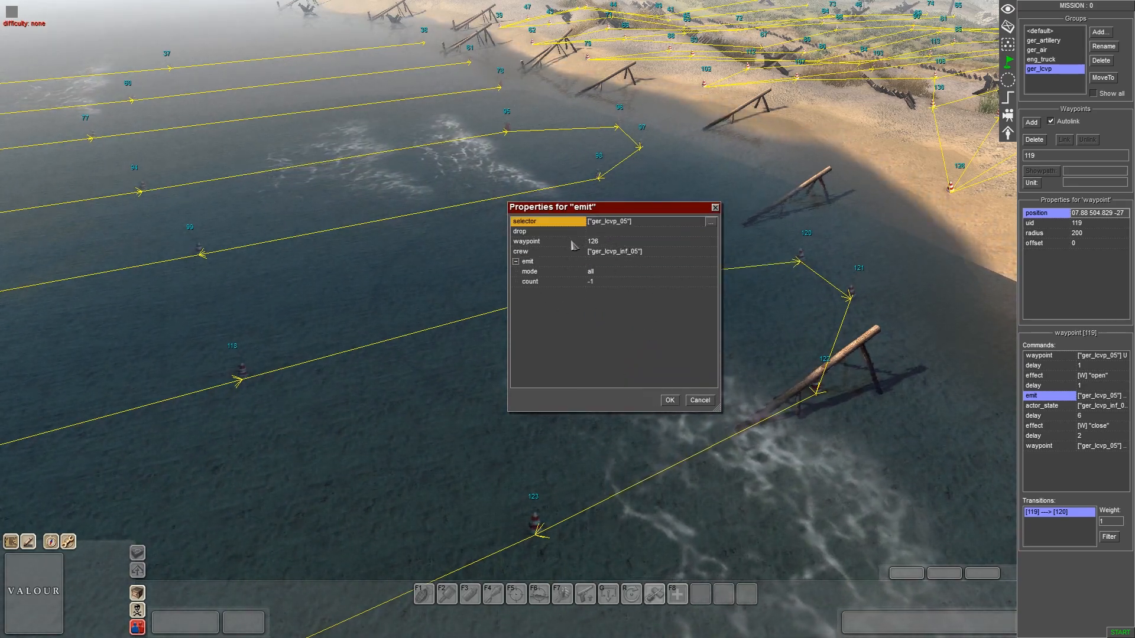
Examine the emit command's target waypoint on the beach, its crew selector and the infantry aboard the landing craft
key("Right")
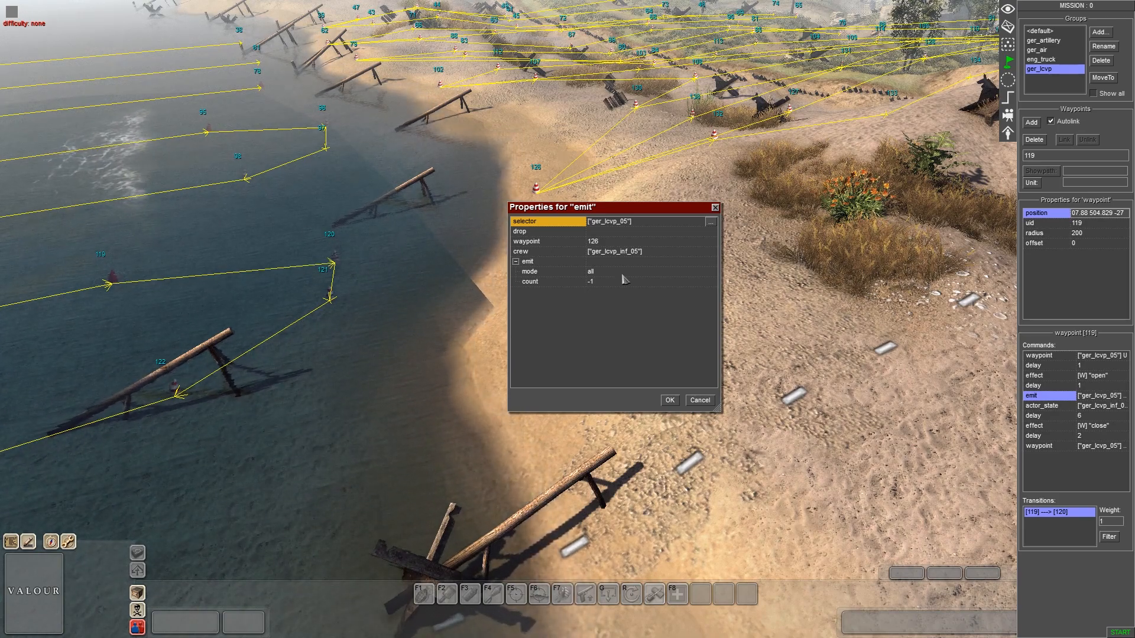
left_click(614, 255)
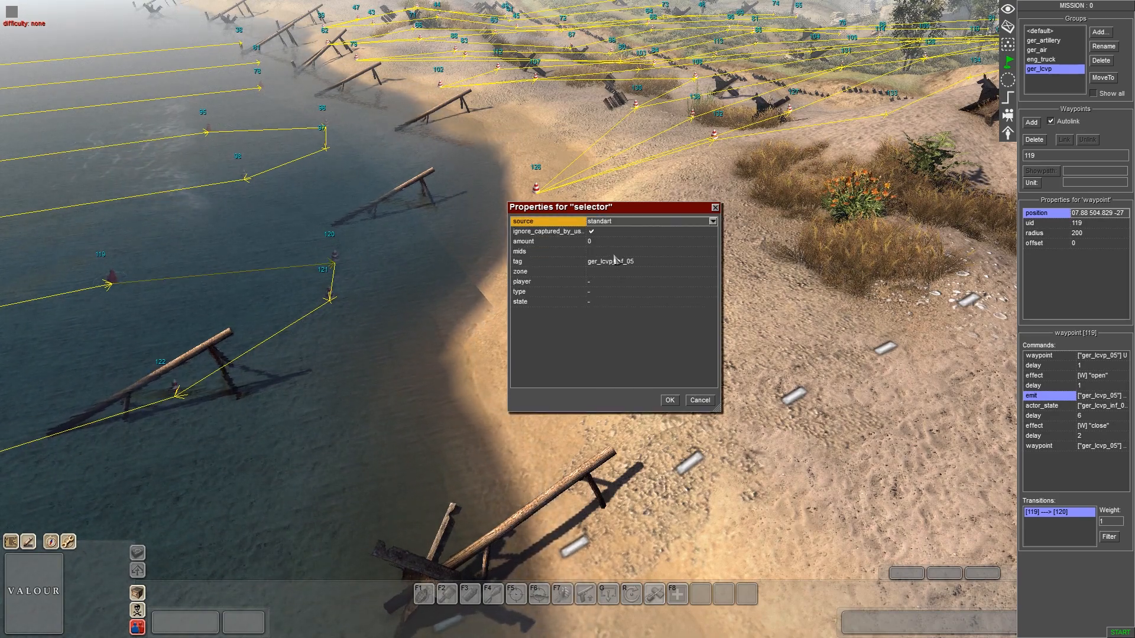
left_click(670, 400)
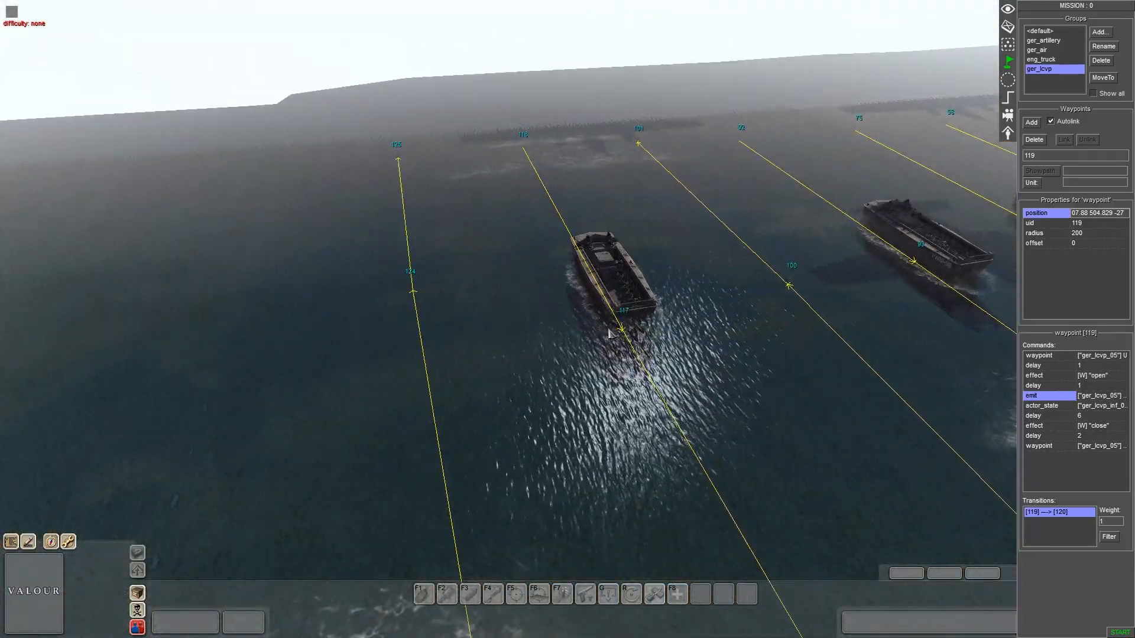
middle_click_drag(609, 339, 670, 335)
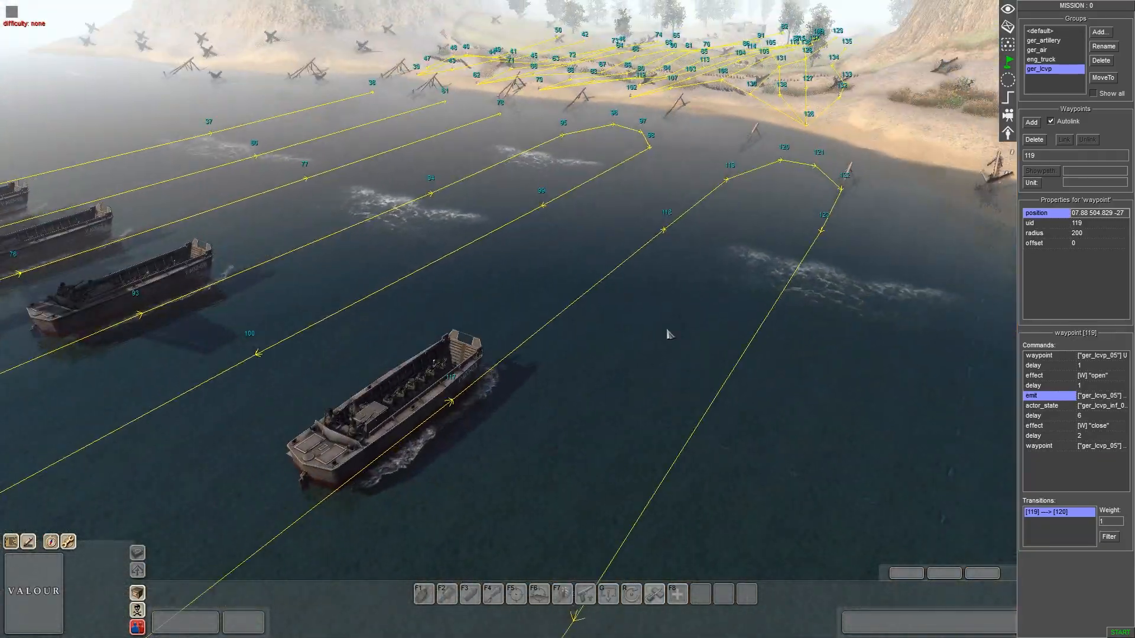
Set the source of the actor_state command's selector to waypoint
double_click(1039, 407)
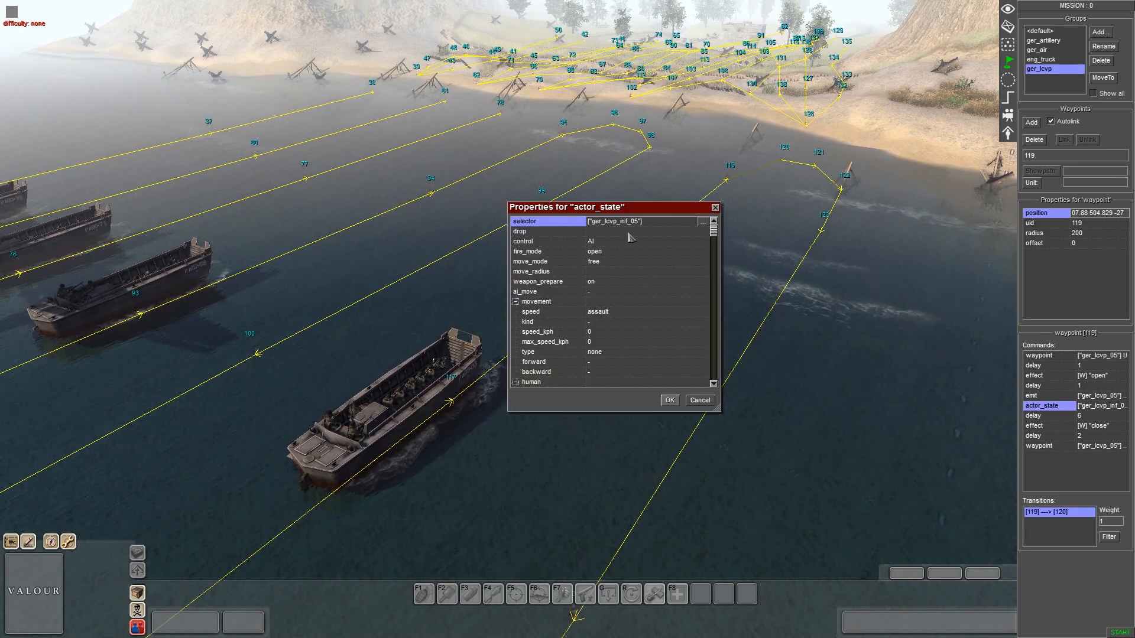
left_click(701, 222)
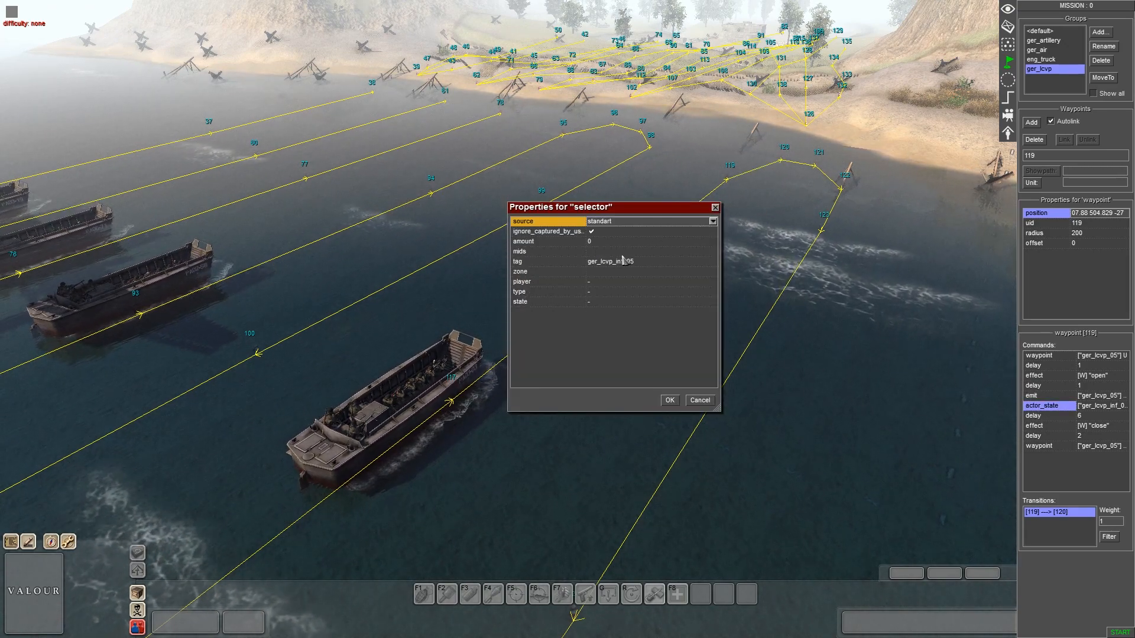
left_click(627, 222)
left_click(612, 250)
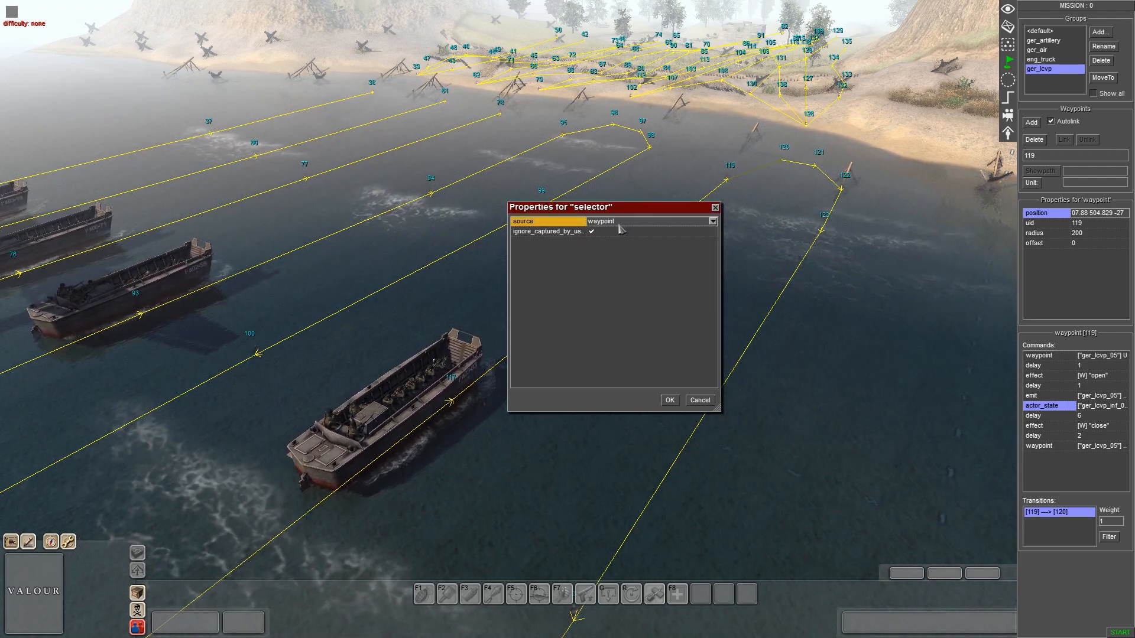
left_click(665, 402)
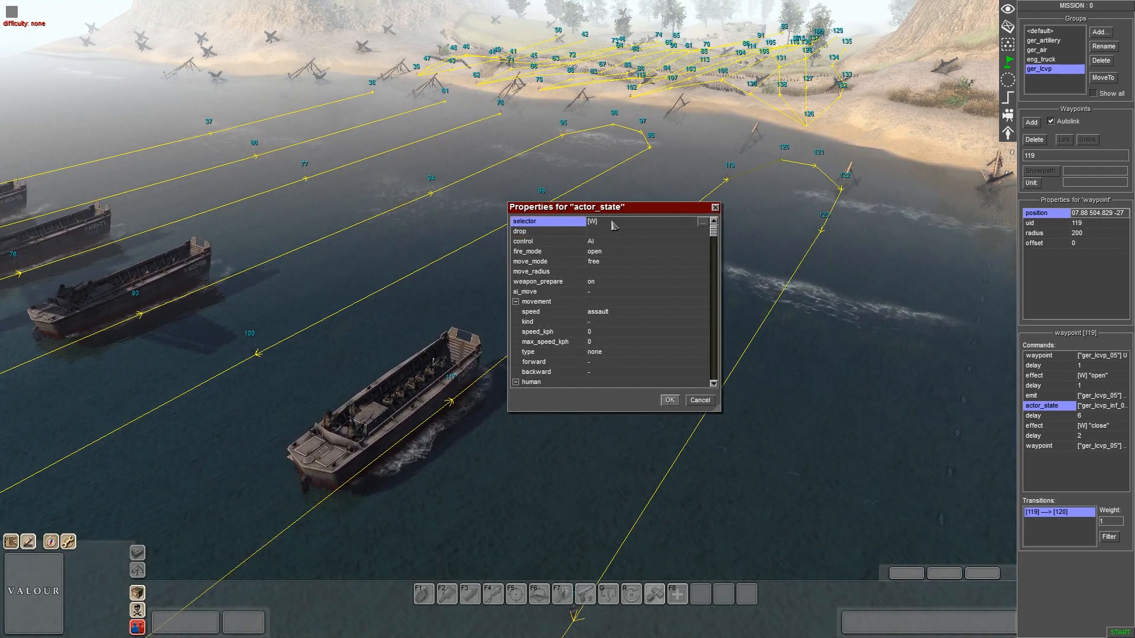
Set the actor_state selector's source to standart with the tag ger_lcvp_inf_05 and accept the command's properties
left_click(605, 233)
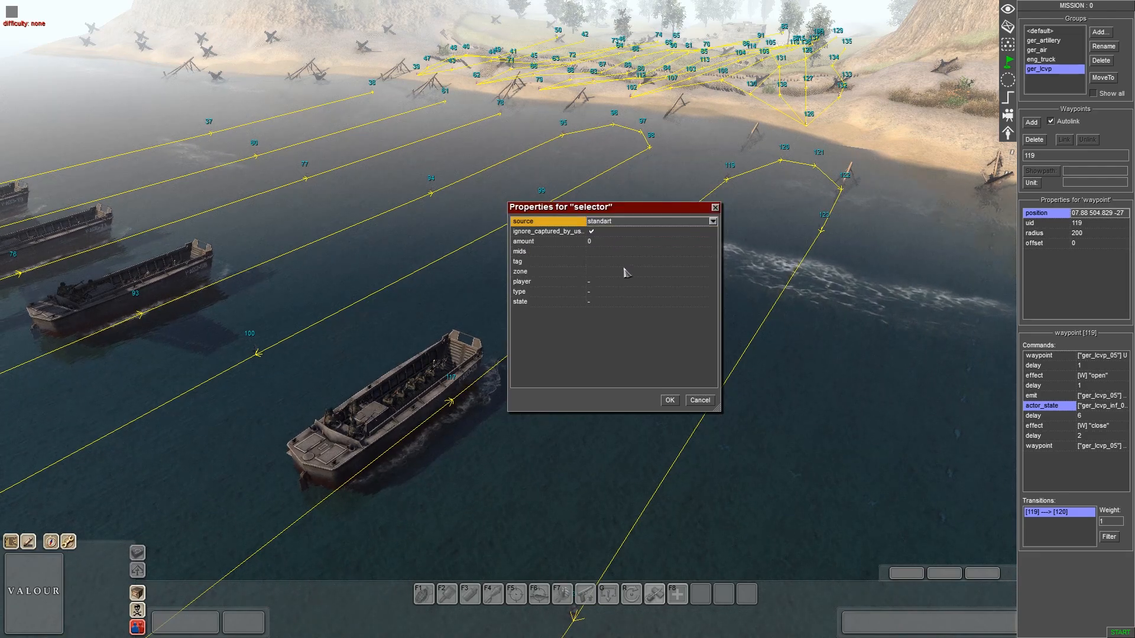
left_click(703, 262)
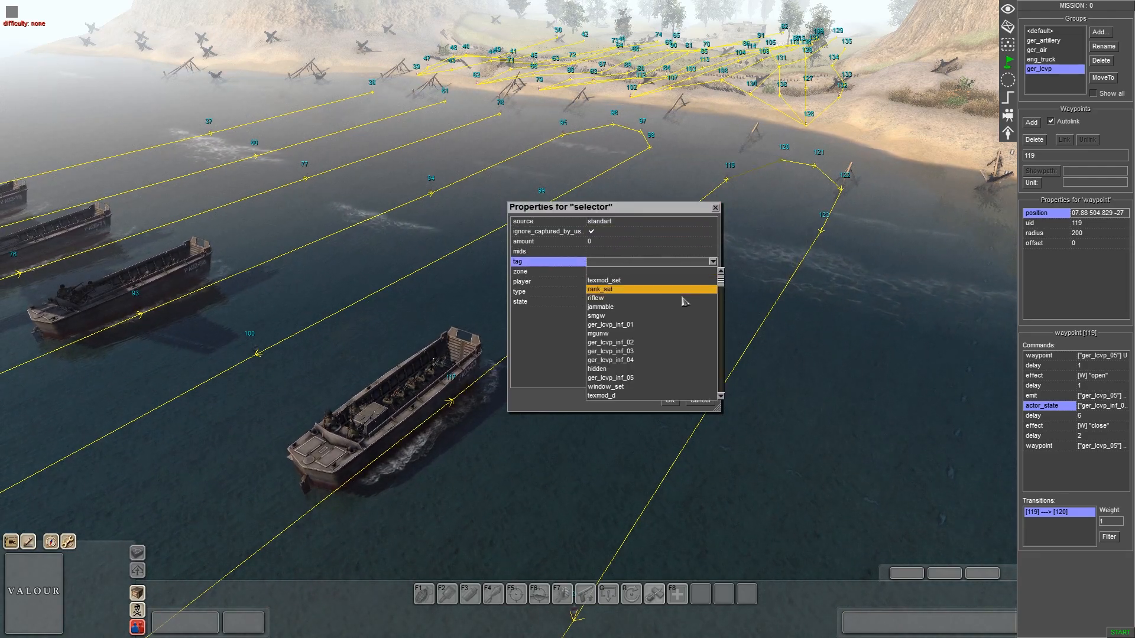
left_click(630, 378)
left_click(669, 400)
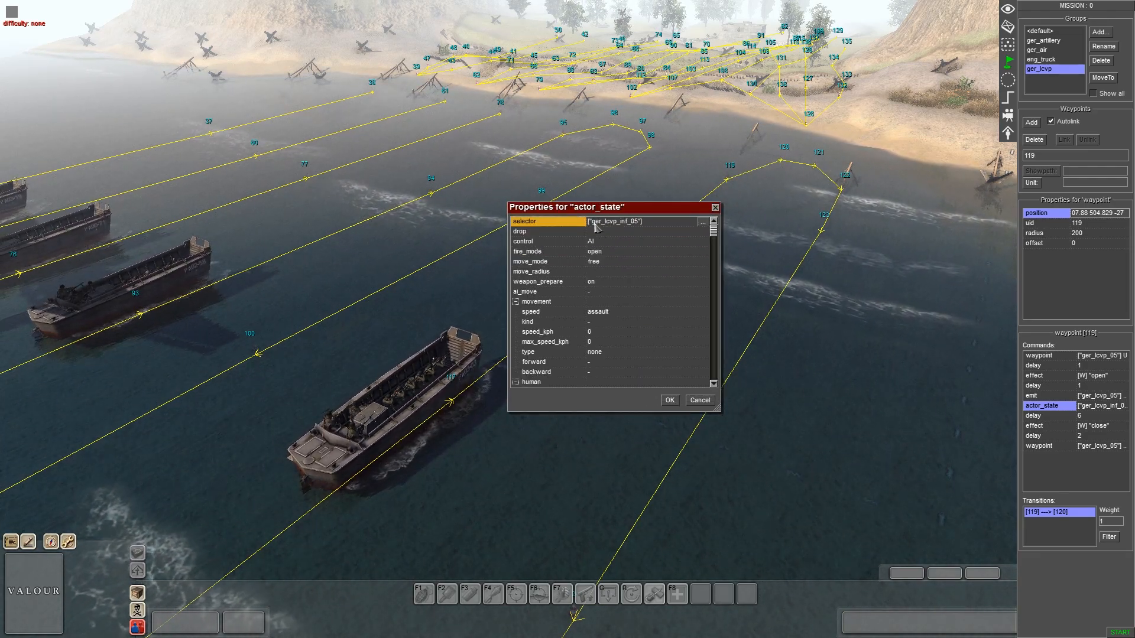
left_click(670, 401)
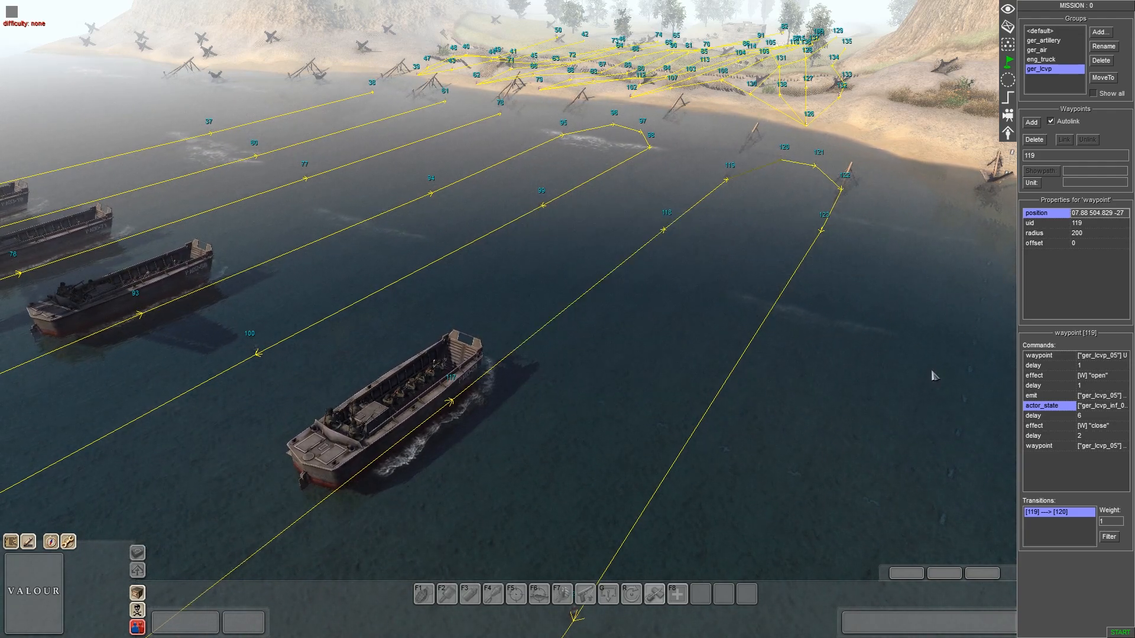
Review the delay after the actor_state command and look over the landing craft's route to the beach and back
double_click(1053, 416)
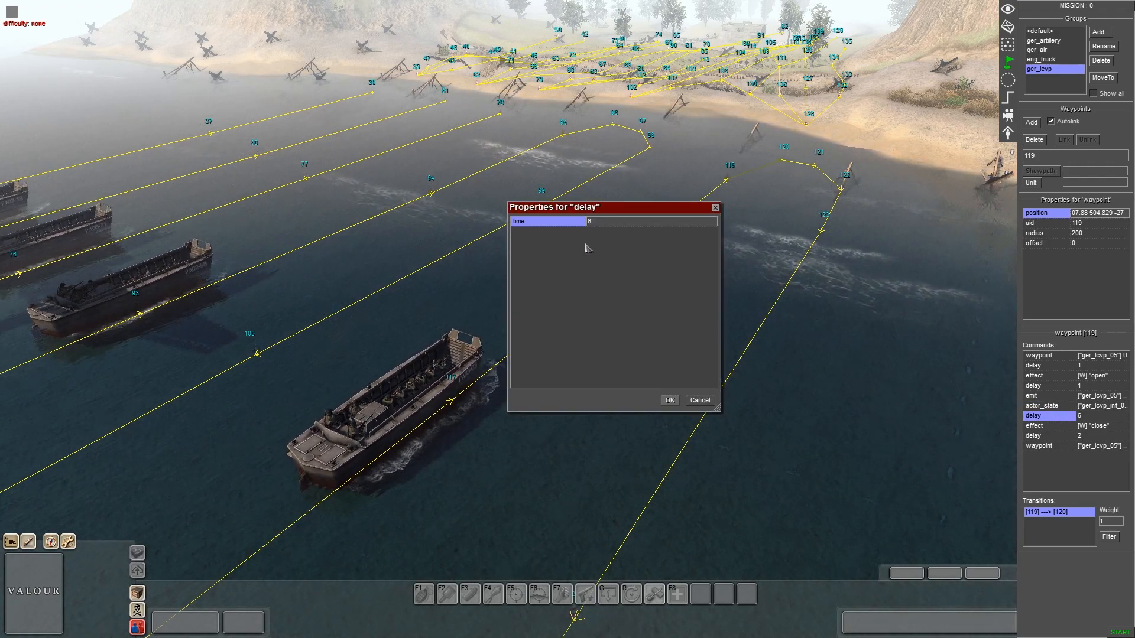
left_click(671, 403)
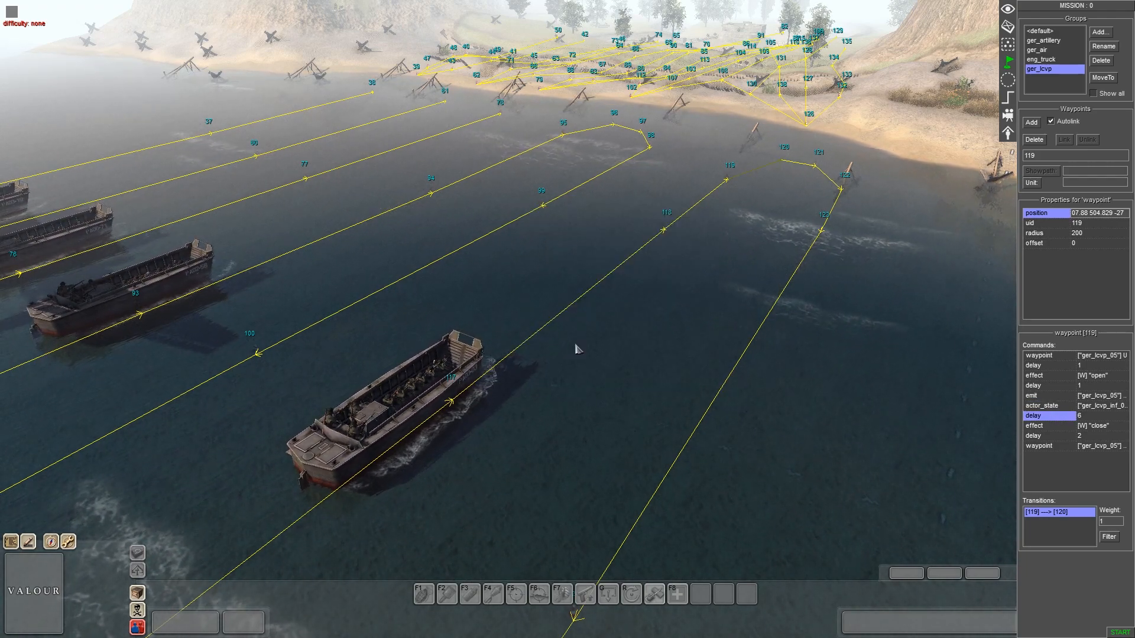
middle_click_drag(586, 333, 337, 371)
key("Up")
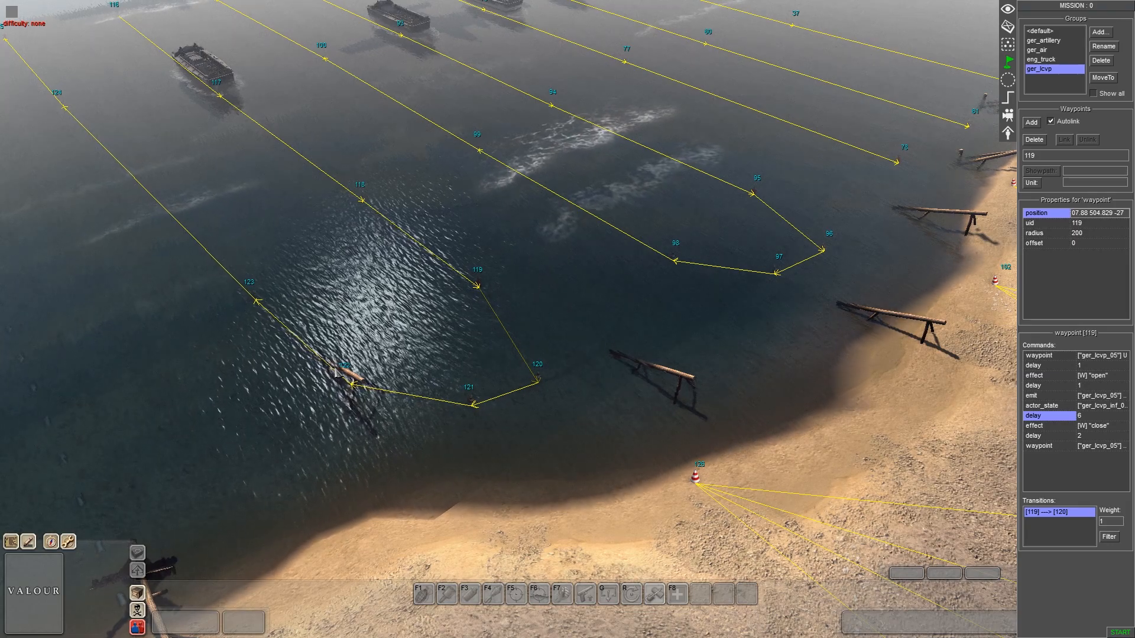
middle_click_drag(576, 287, 438, 228)
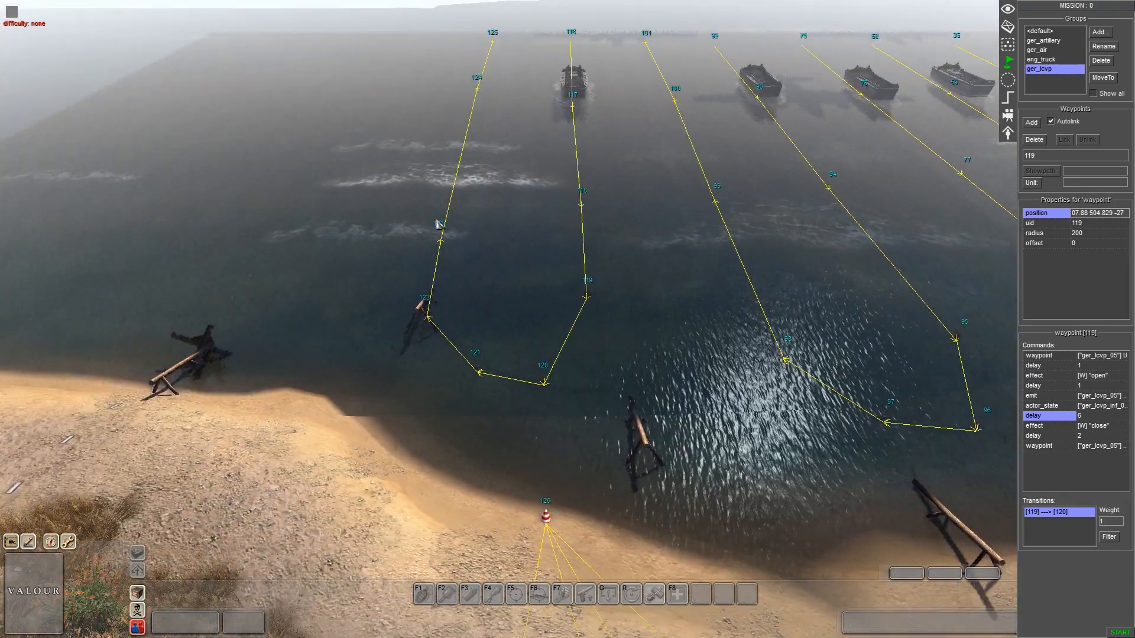
middle_click_drag(367, 242, 778, 299)
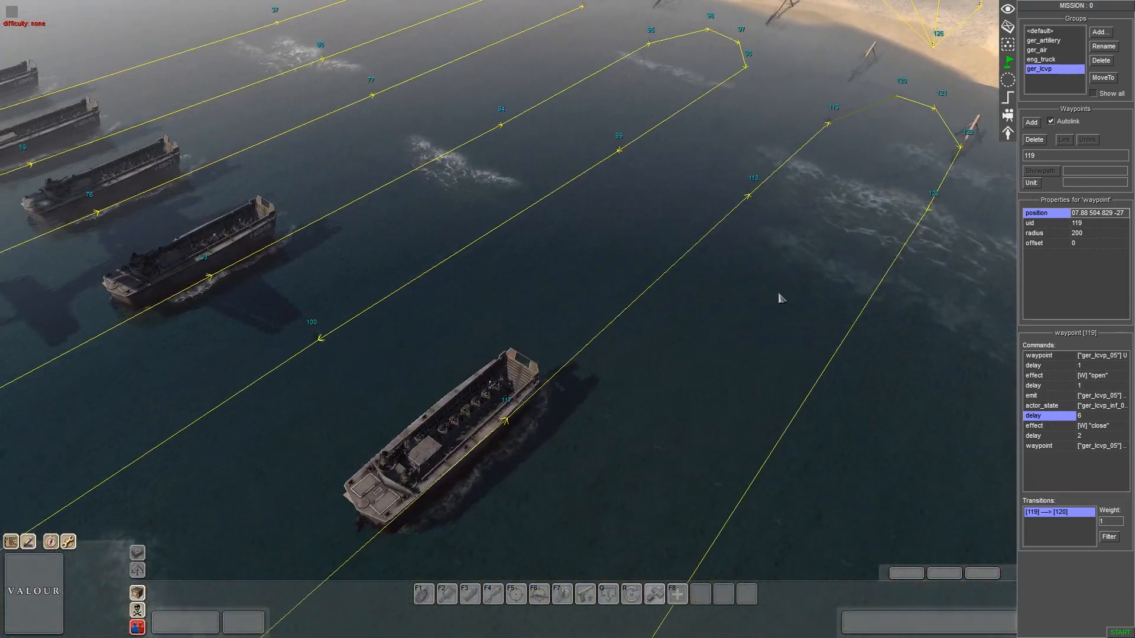
middle_click_drag(565, 392, 638, 327)
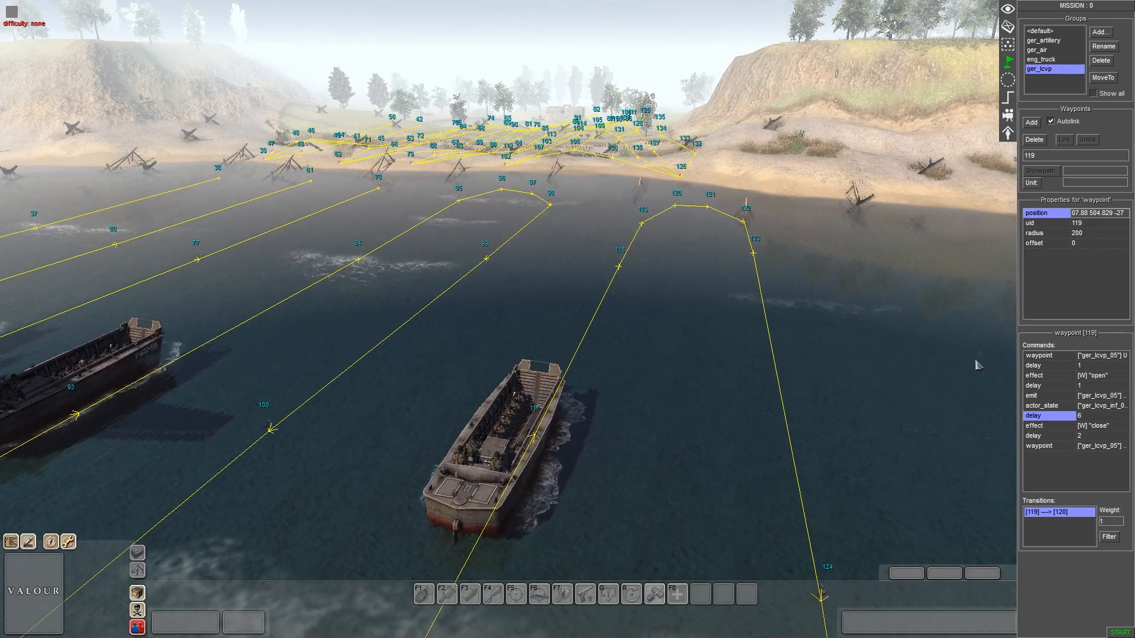
Review the properties of waypoint 119's close effect and of the delay that follows it
double_click(1039, 427)
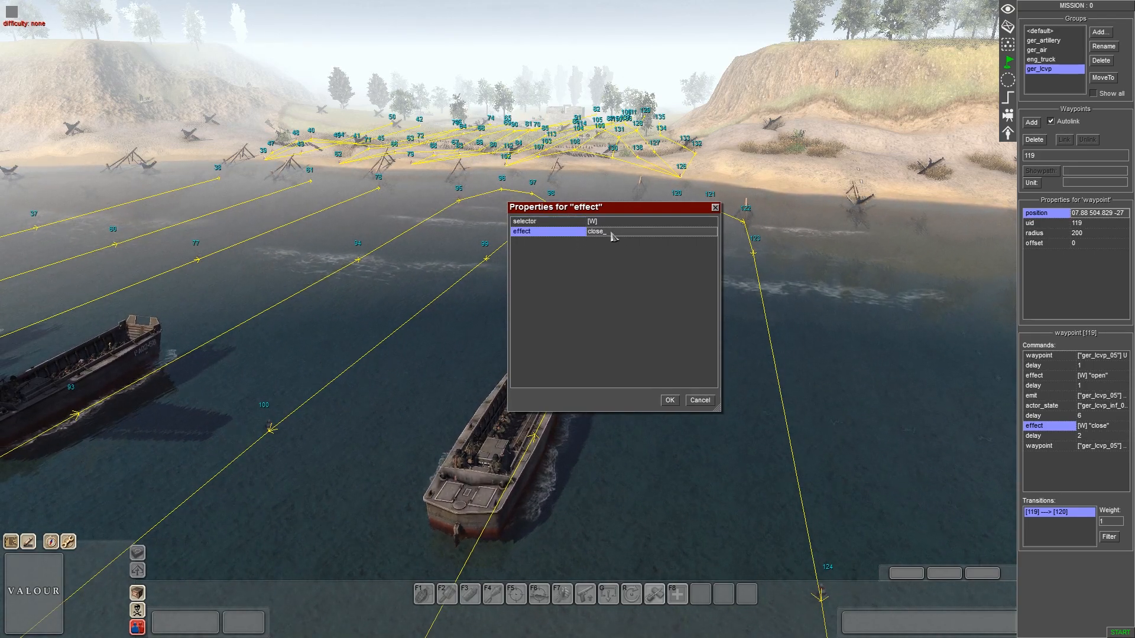
key("Escape")
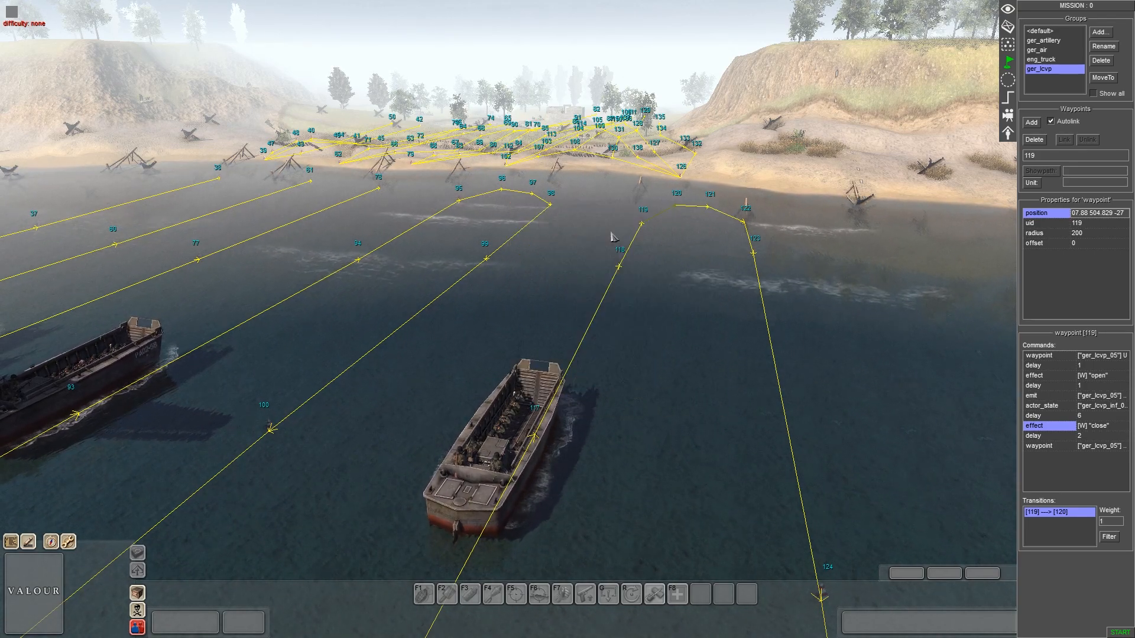
double_click(1039, 435)
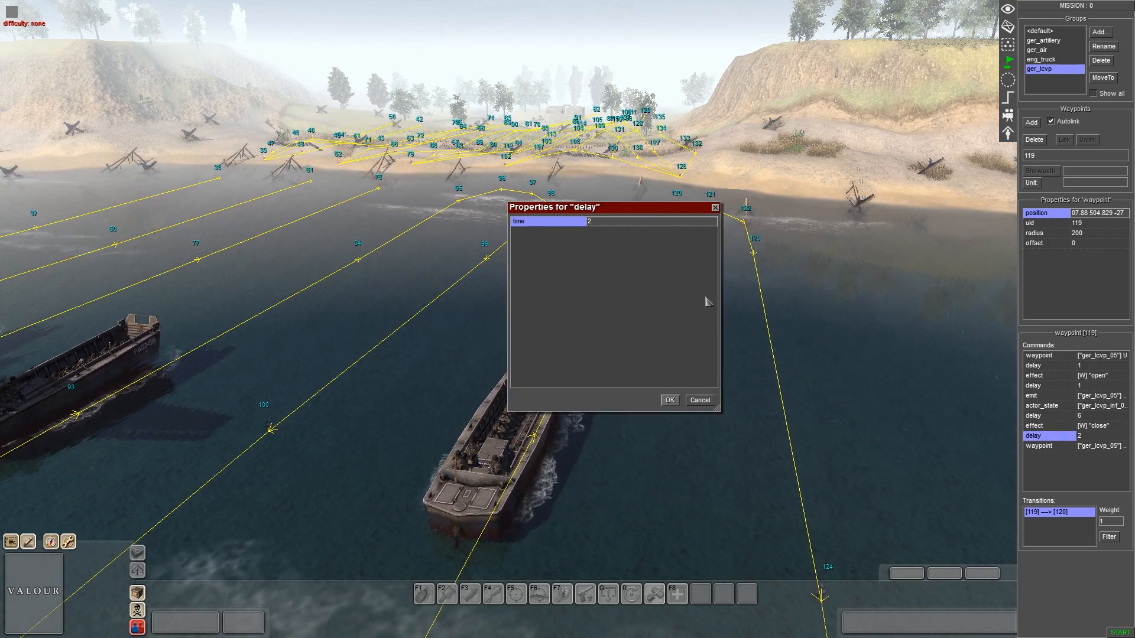
left_click(670, 401)
Review the last waypoint command of waypoint 119, including its action and direction options, keeping resume as the action
double_click(1040, 446)
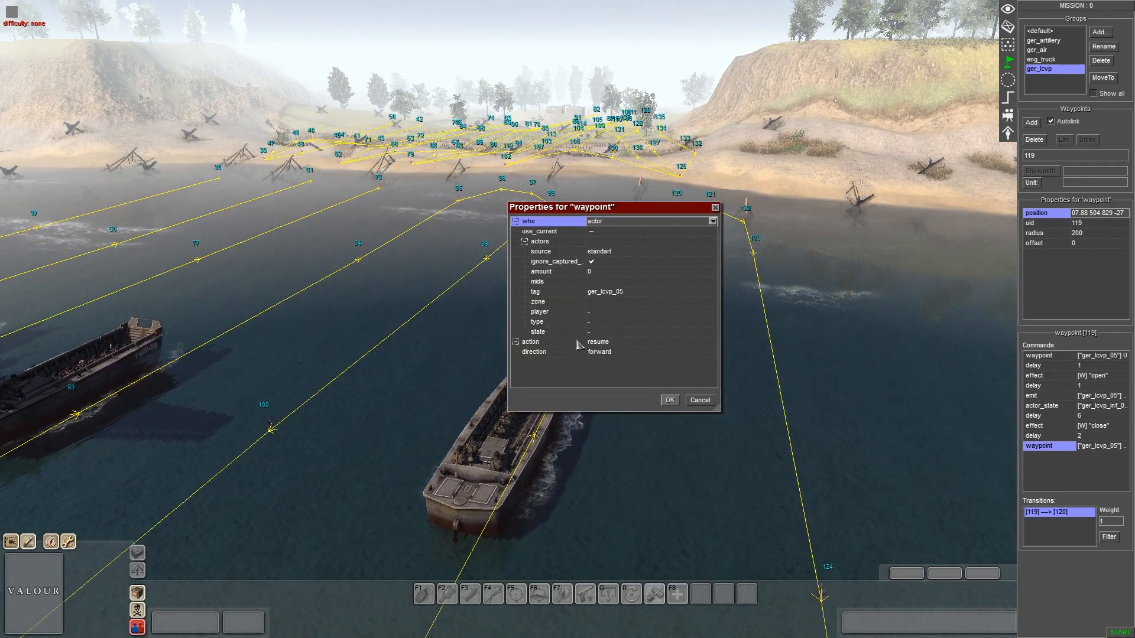
left_click(599, 342)
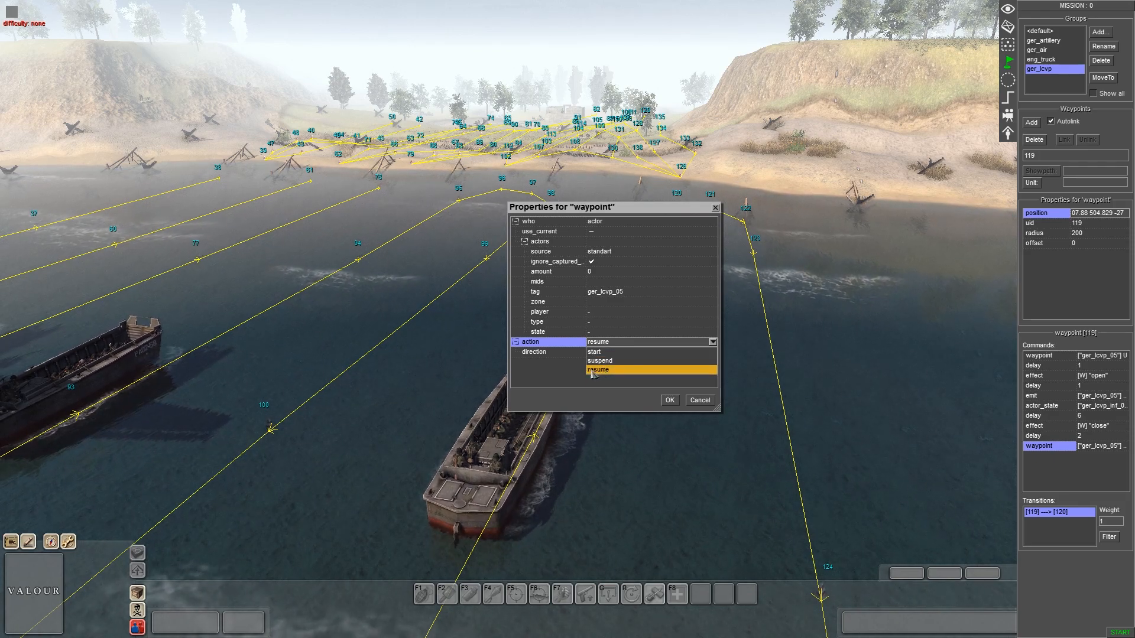
left_click(598, 369)
left_click(606, 353)
left_click(605, 355)
left_click(615, 361)
left_click(670, 401)
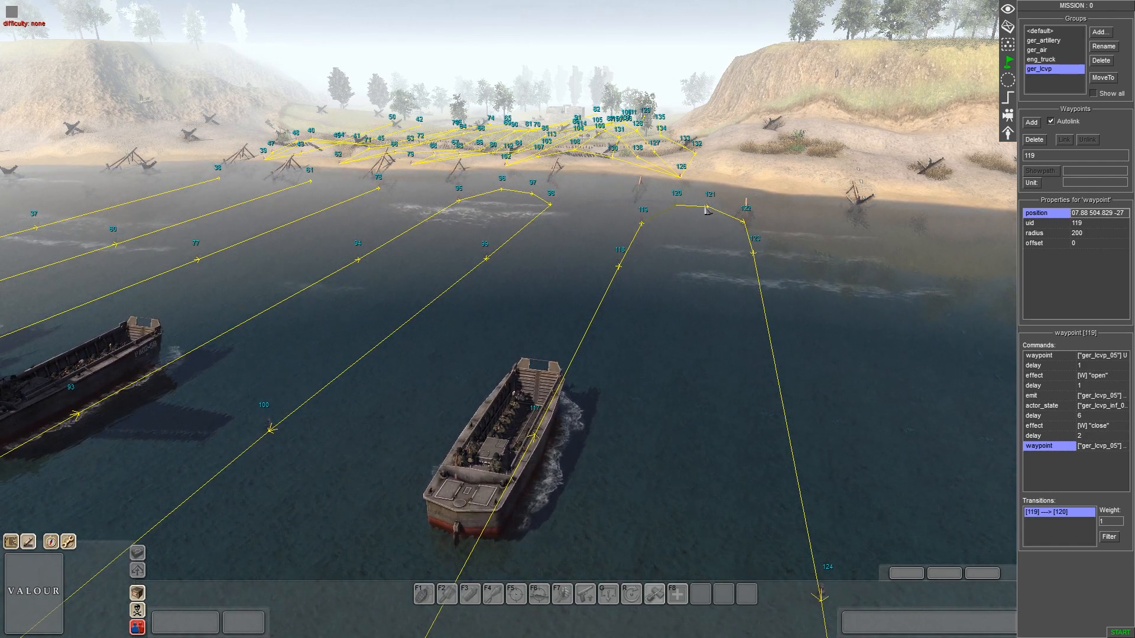
Deselect waypoint 119 and start the mission
left_click(694, 302)
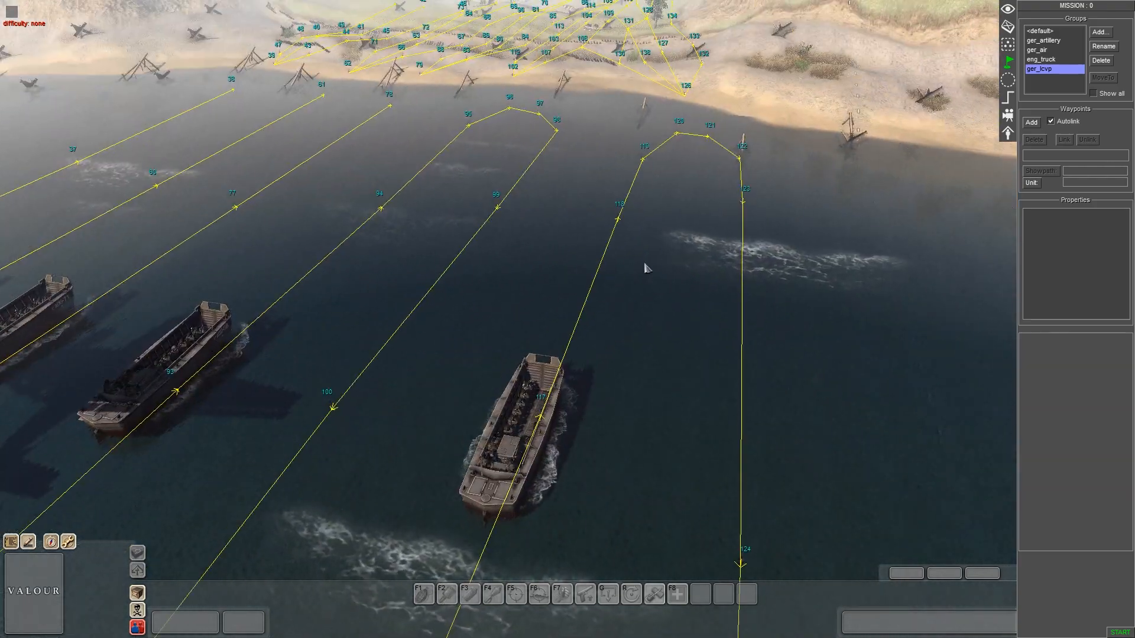
key("Up")
middle_click_drag(661, 332, 287, 312)
middle_click_drag(574, 290, 481, 313)
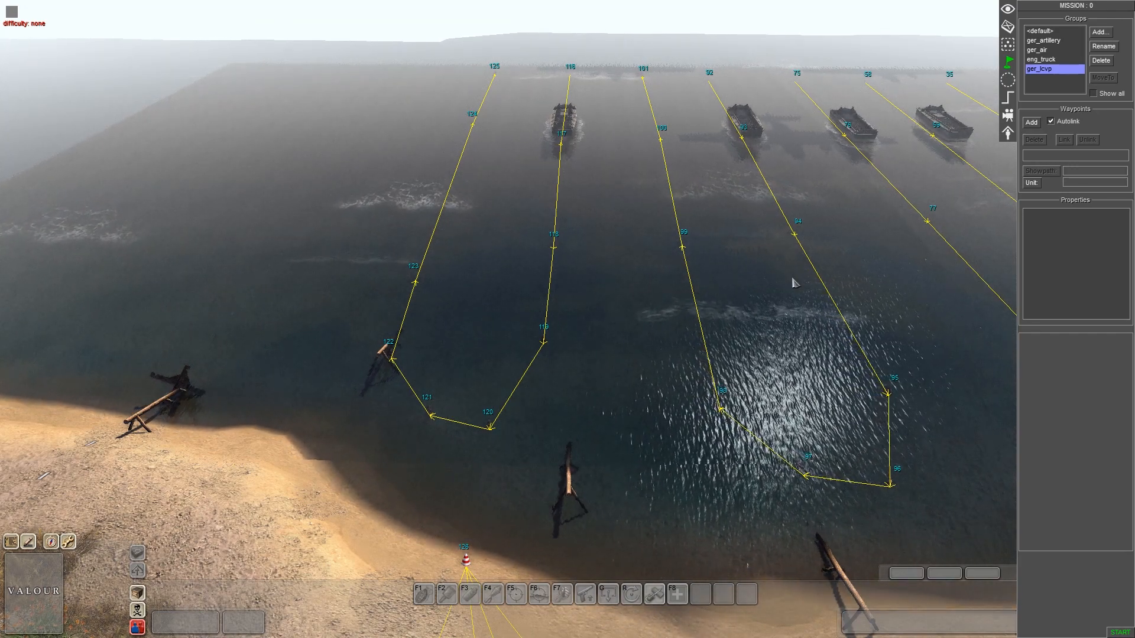
key("F1")
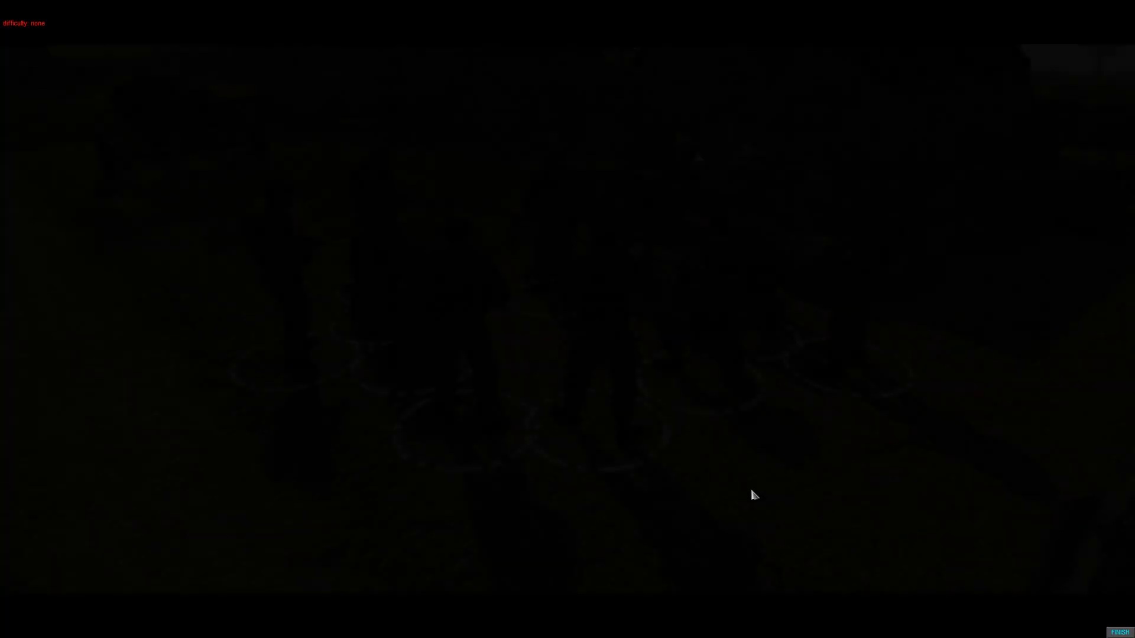
Skip the opening cutscene and bring the beach with the approaching landing craft into view
left_click(639, 349)
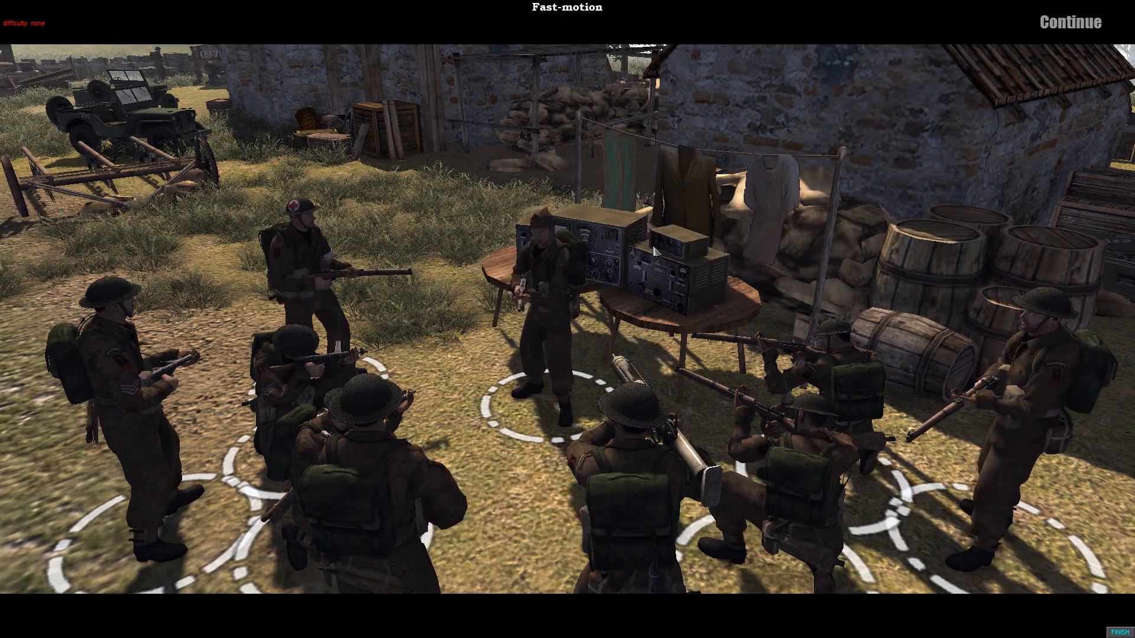
left_click(1061, 31)
middle_click_drag(487, 302, 583, 224)
mouse_move(435, 307)
middle_mouse_down()
mouse_move(680, 318)
mouse_move(271, 343)
mouse_move(619, 466)
mouse_move(278, 413)
mouse_move(686, 456)
mouse_move(626, 463)
mouse_move(774, 442)
mouse_move(760, 443)
mouse_move(955, 354)
mouse_move(840, 423)
mouse_move(441, 321)
middle_mouse_up()
key("Up")
key("Down")
key("Up")
key("F3")
key("F1")
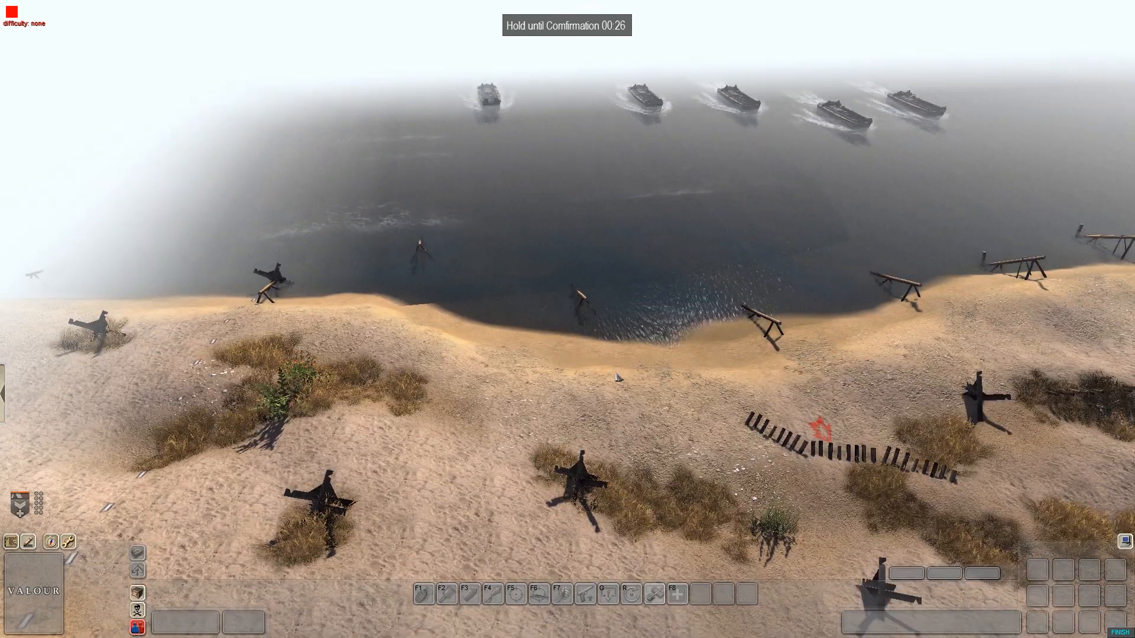
Compare the approaching landing craft with their waypoint routes and watch the infantry unload onto the beach
scroll(620, 385, "up", 2)
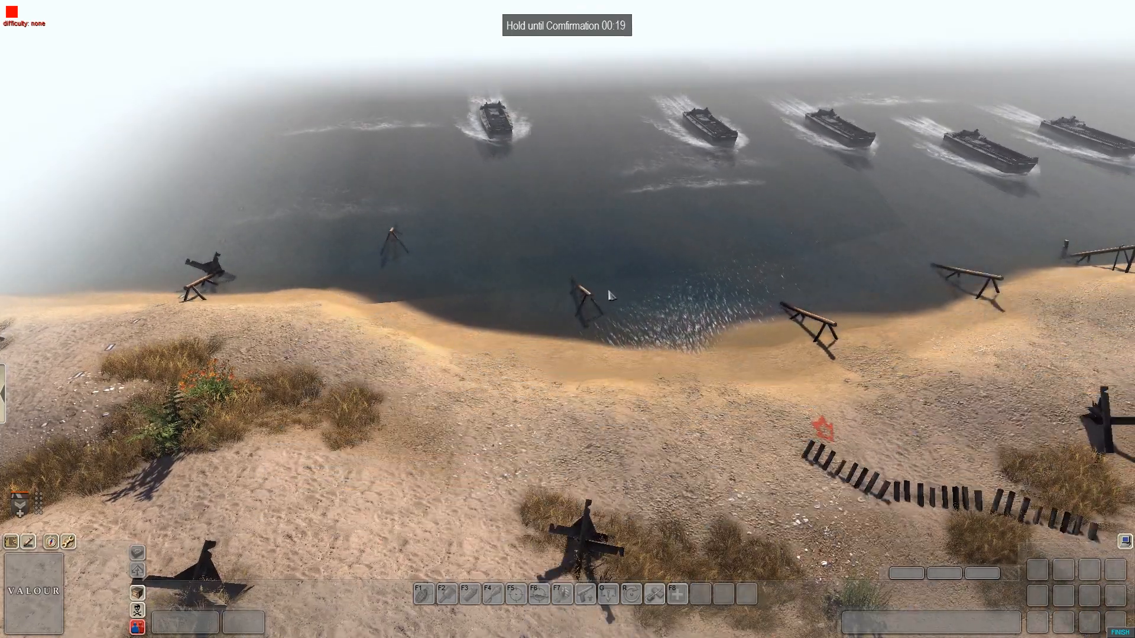
key("F3")
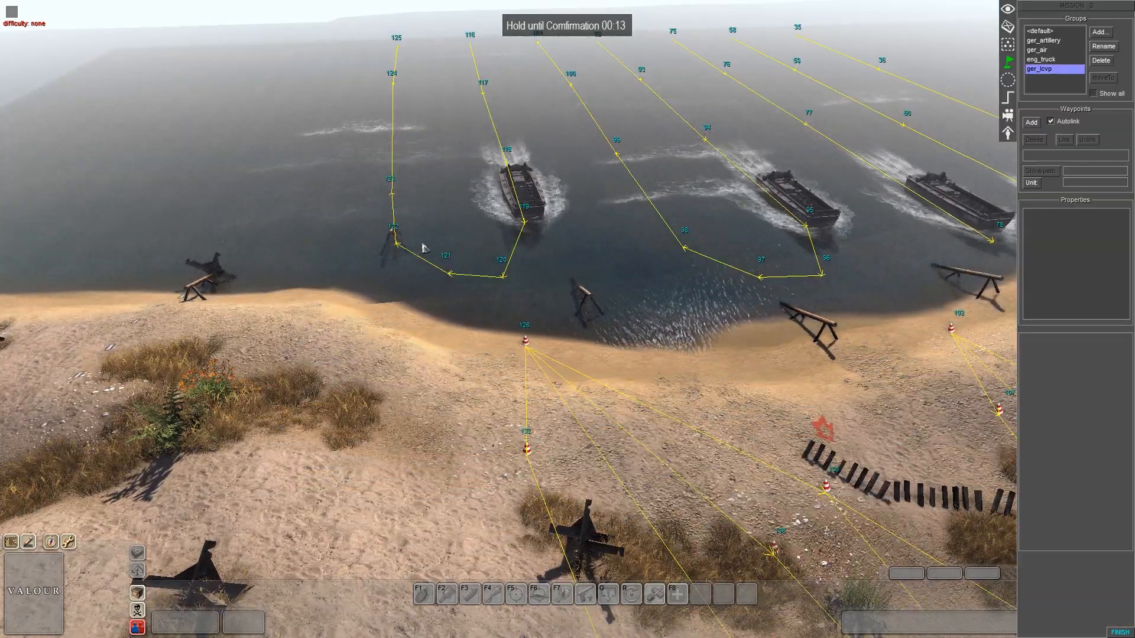
key("F1")
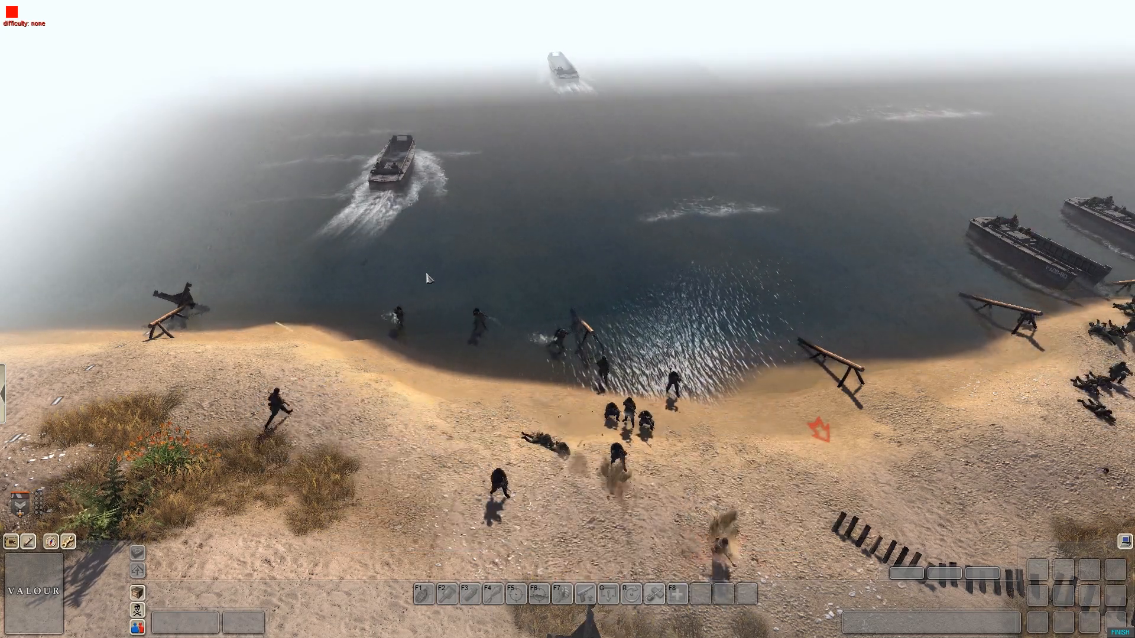
Try repositioning waypoints 120, 121 and 122 during the test run to widen the landing craft's turn near the beach
key("F3")
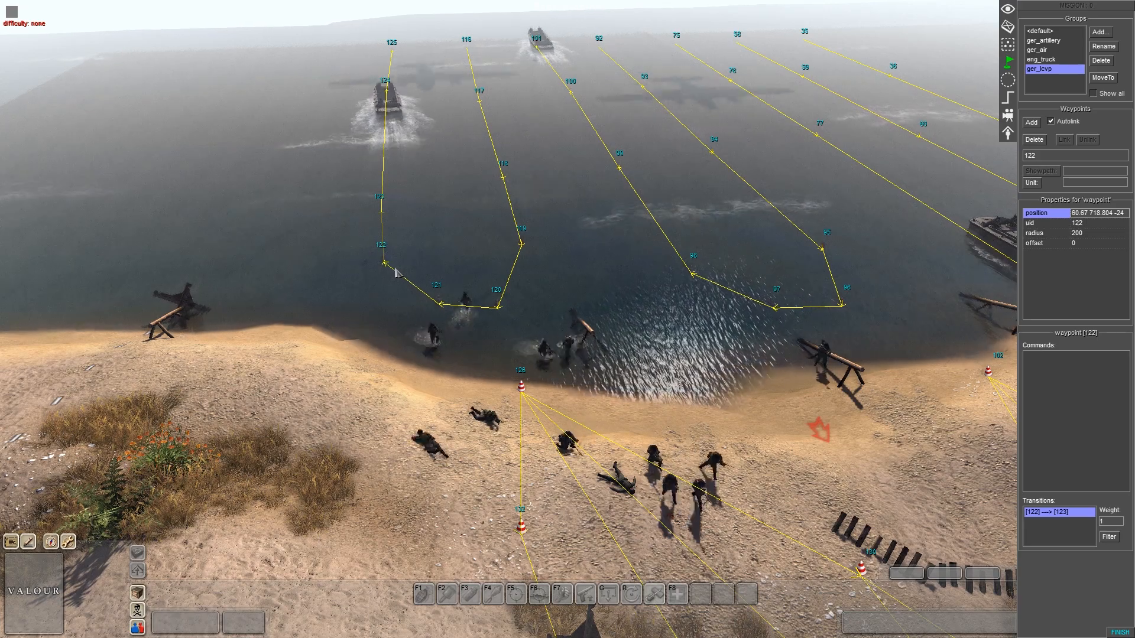
left_click(448, 329)
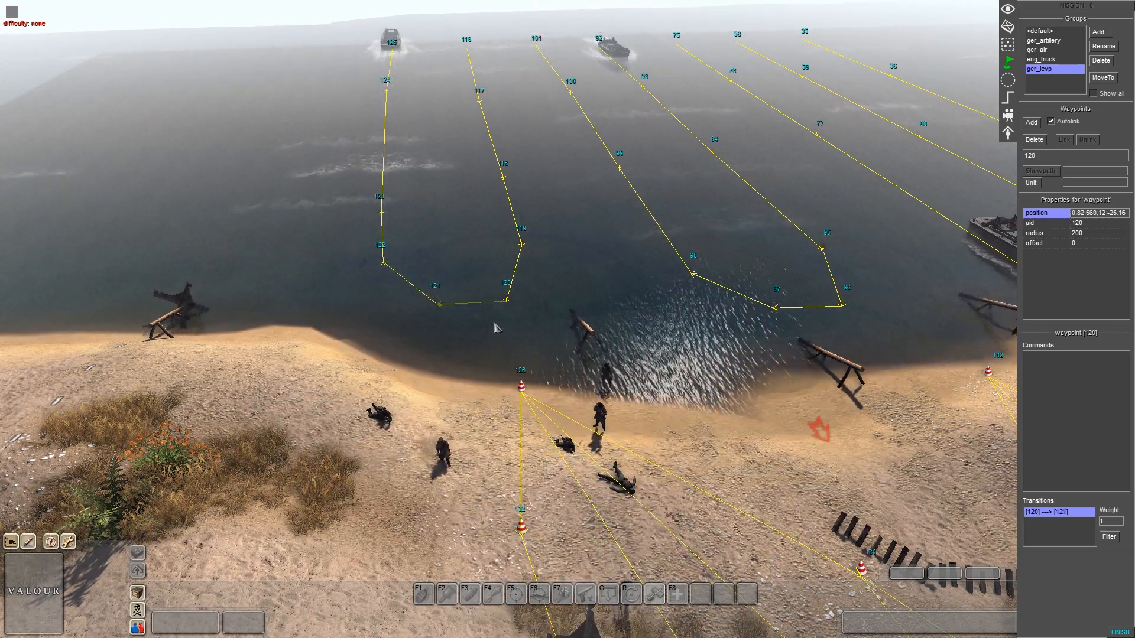
left_click(448, 301)
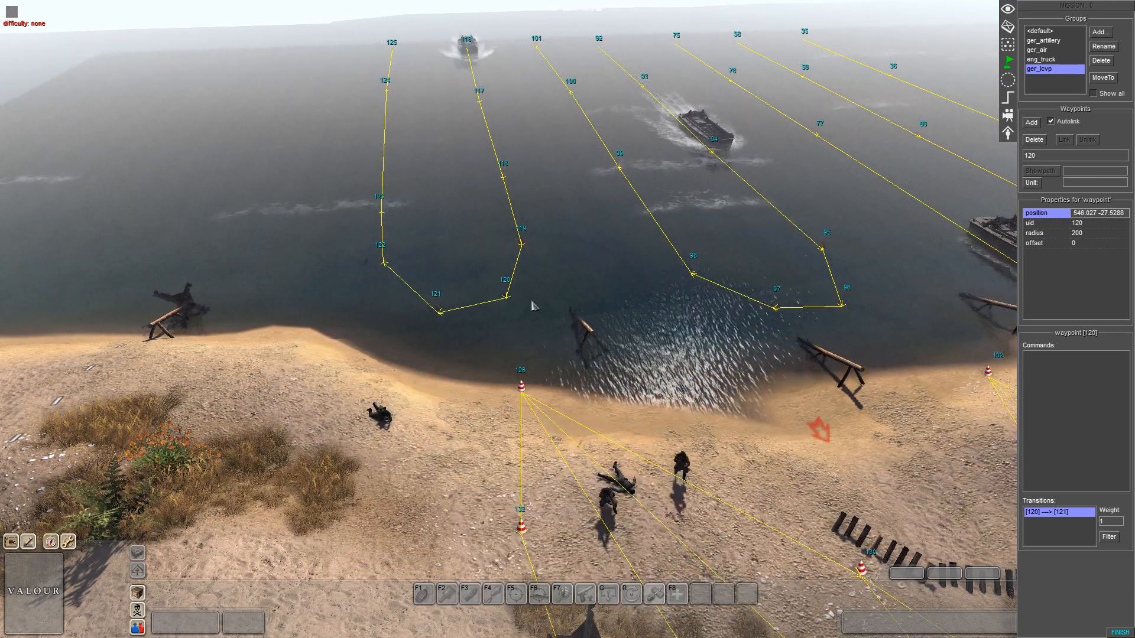
left_click(551, 299)
Watch the landing craft arrive at waypoint 119 and follow the turn through waypoints 120 to 123
middle_click_drag(554, 293, 552, 349)
middle_click_drag(452, 252, 193, 223)
middle_click_drag(682, 238, 616, 263)
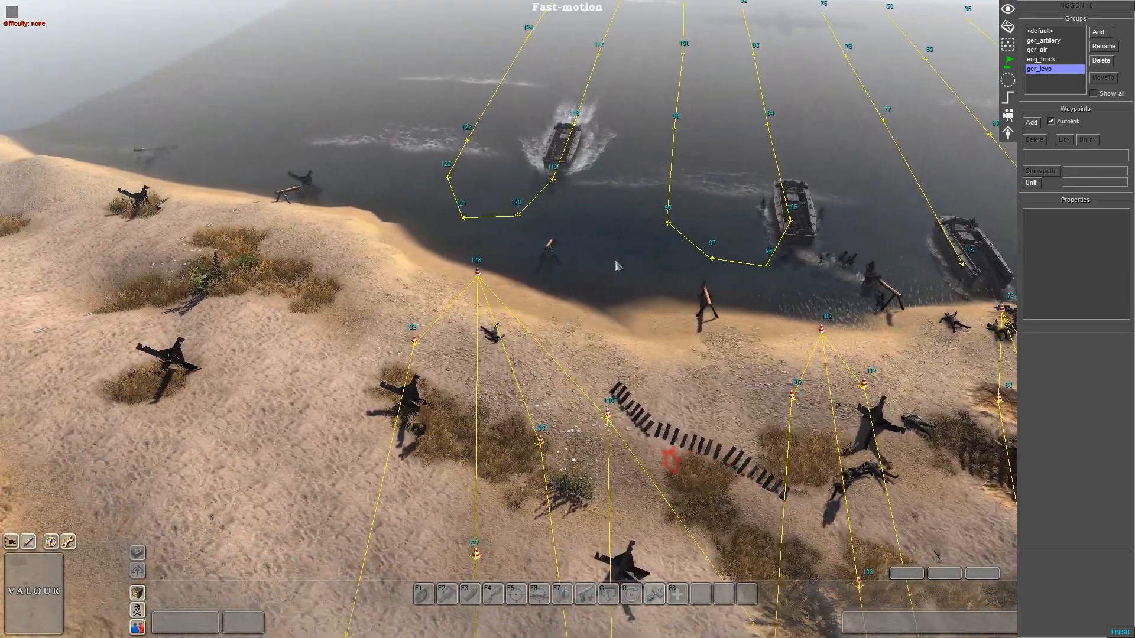
key("Up")
key("Down")
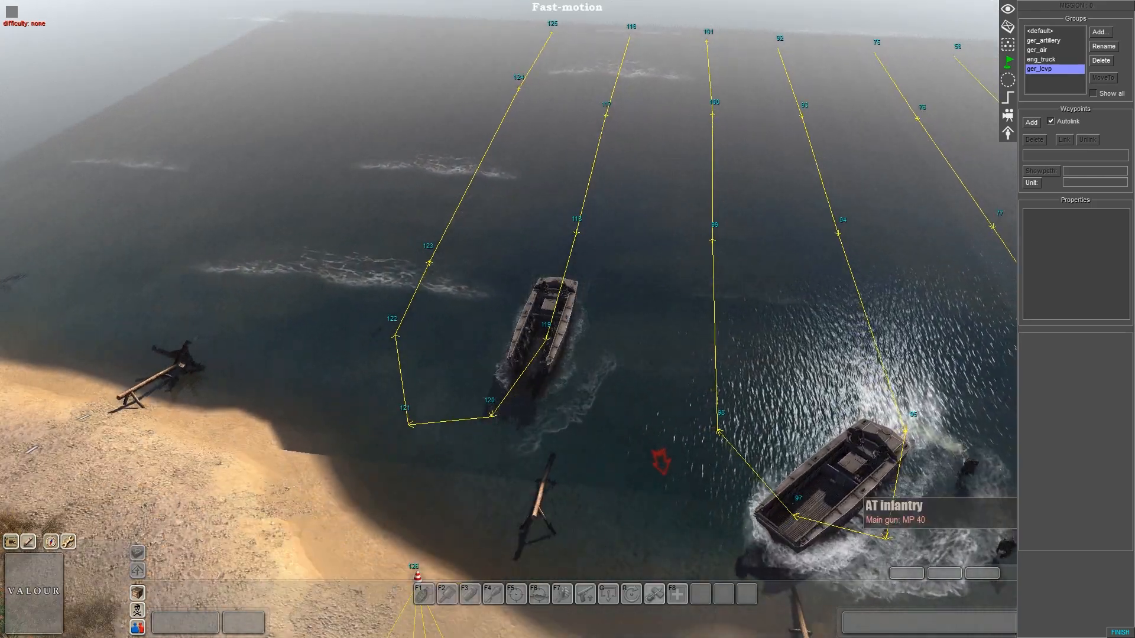
mouse_move(638, 637)
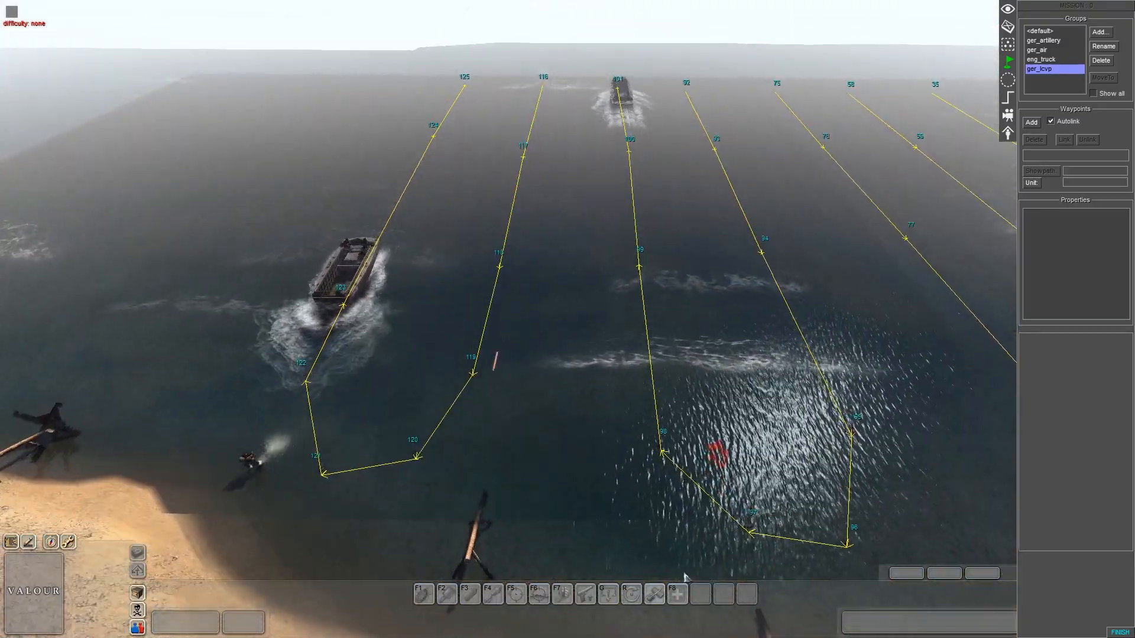
Highlight waypoints 95 to 98 on the neighbouring landing craft route and clear the selection
scroll(684, 576, "down", 3)
left_click_drag(618, 234, 798, 376)
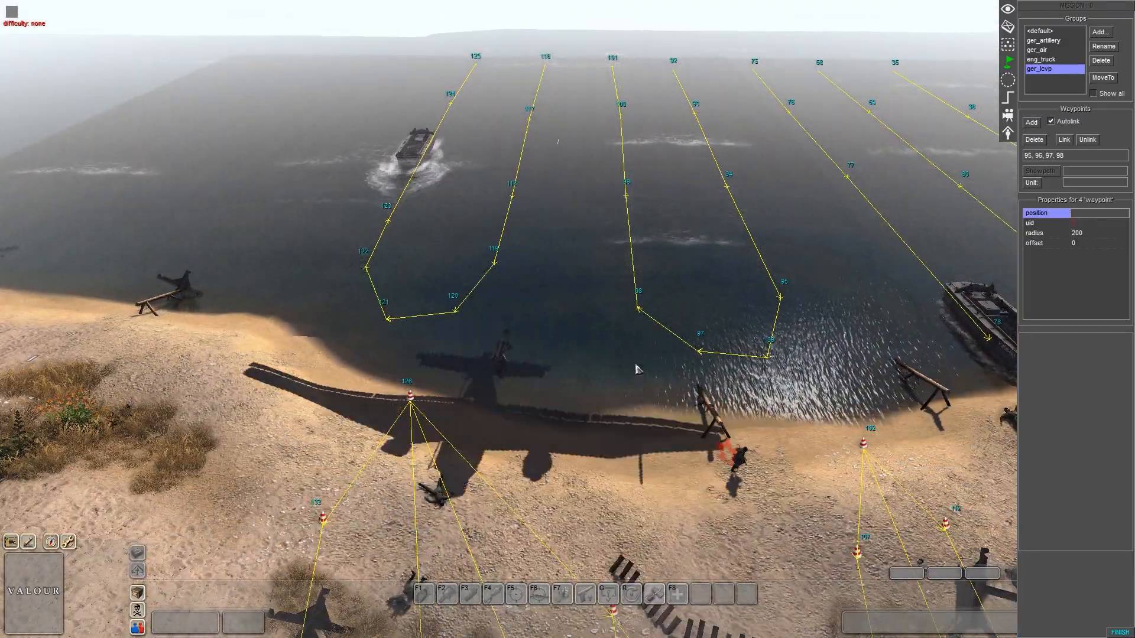
left_click(202, 49)
Try reshaping waypoints 119 to 123 into a rounder turn while the test run is active
scroll(335, 176, "up", 3)
left_click_drag(441, 250, 473, 270)
left_click_drag(372, 339, 402, 375)
left_click_drag(407, 363, 434, 359)
left_click_drag(238, 365, 273, 393)
left_click_drag(286, 393, 332, 403)
left_click_drag(232, 260, 265, 386)
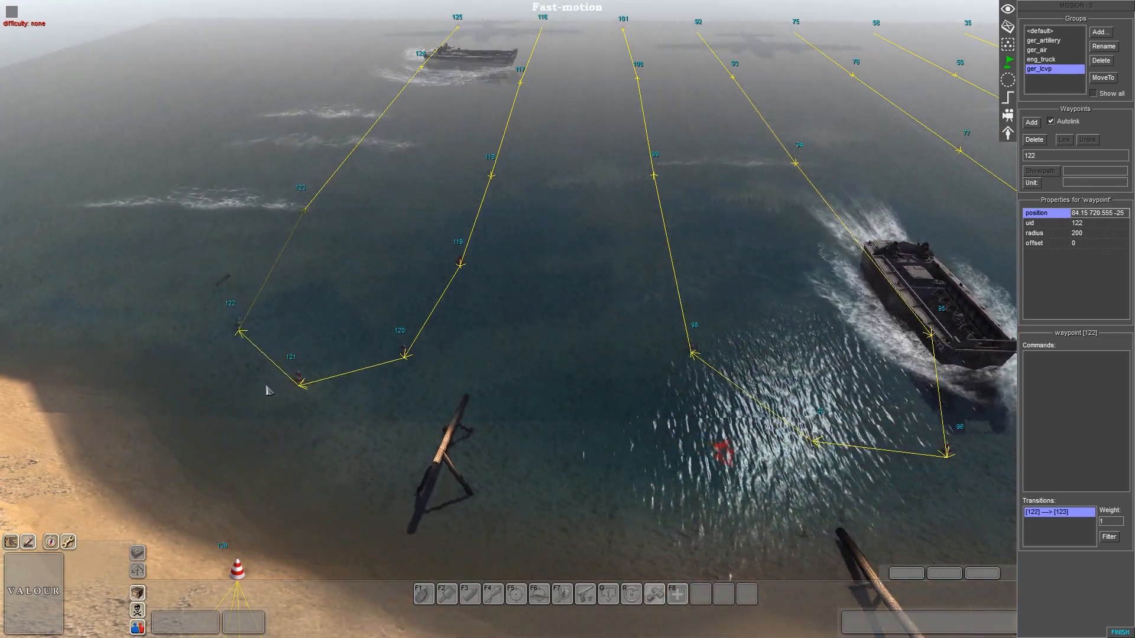
left_click_drag(281, 195, 288, 291)
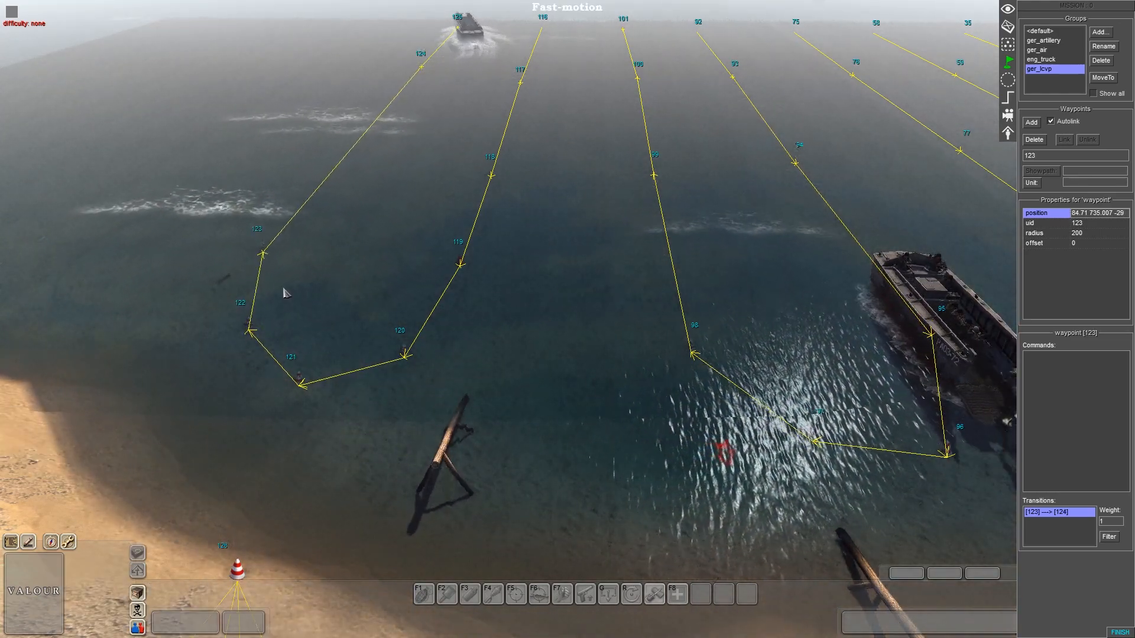
scroll(288, 290, "down", 3)
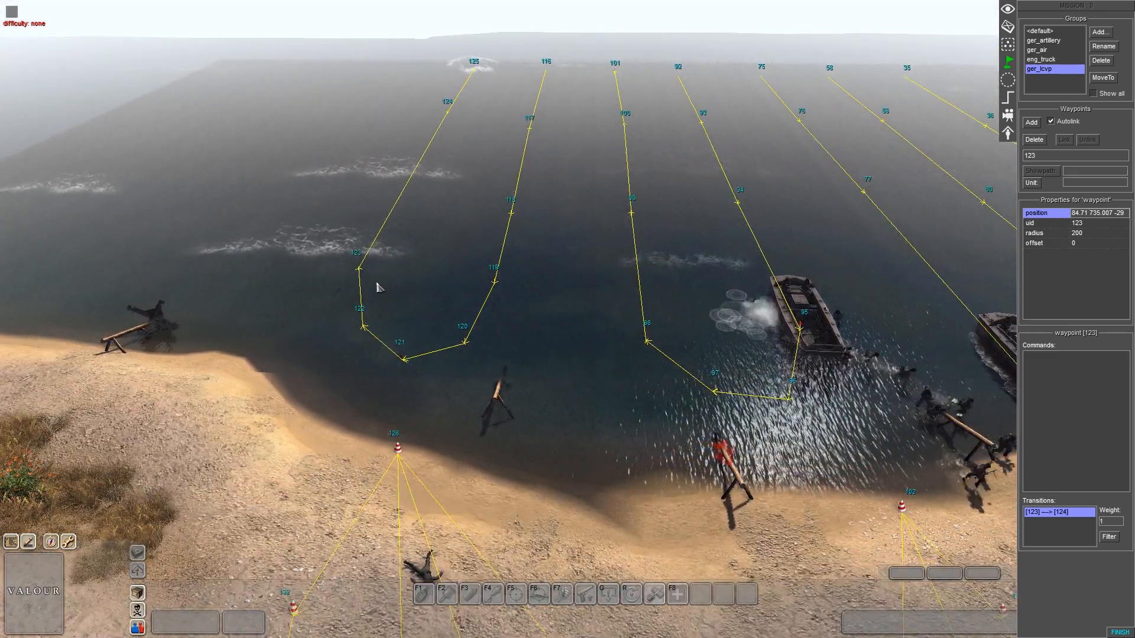
left_click(422, 290)
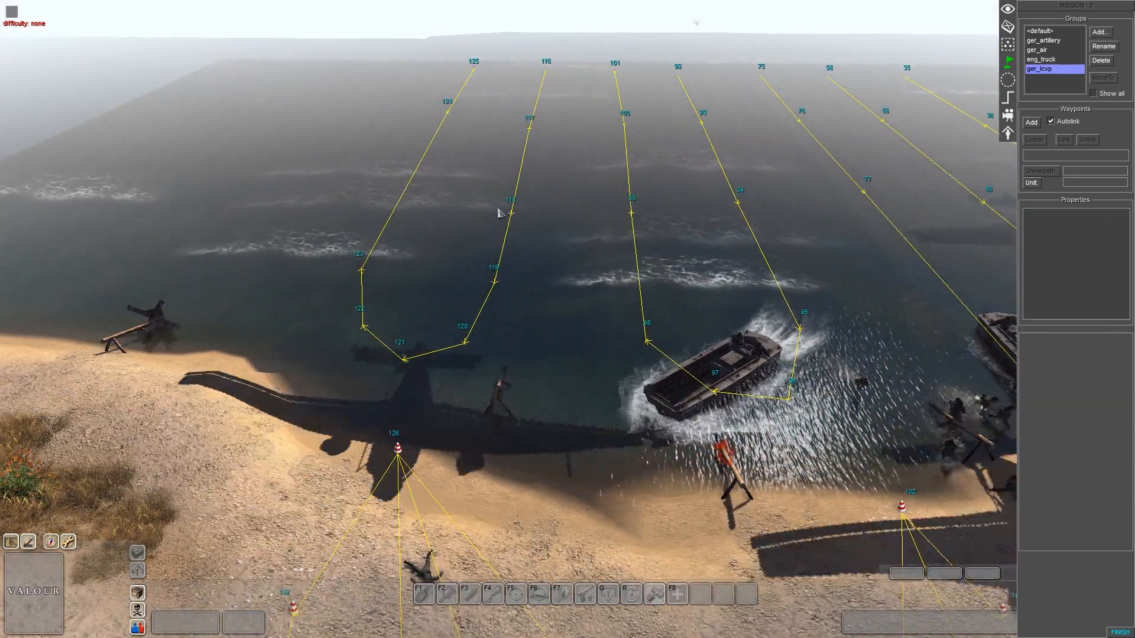
Watch the landing craft unload its infantry at waypoint 119 and return to sea along the reshaped route
scroll(742, 573, "down", 3)
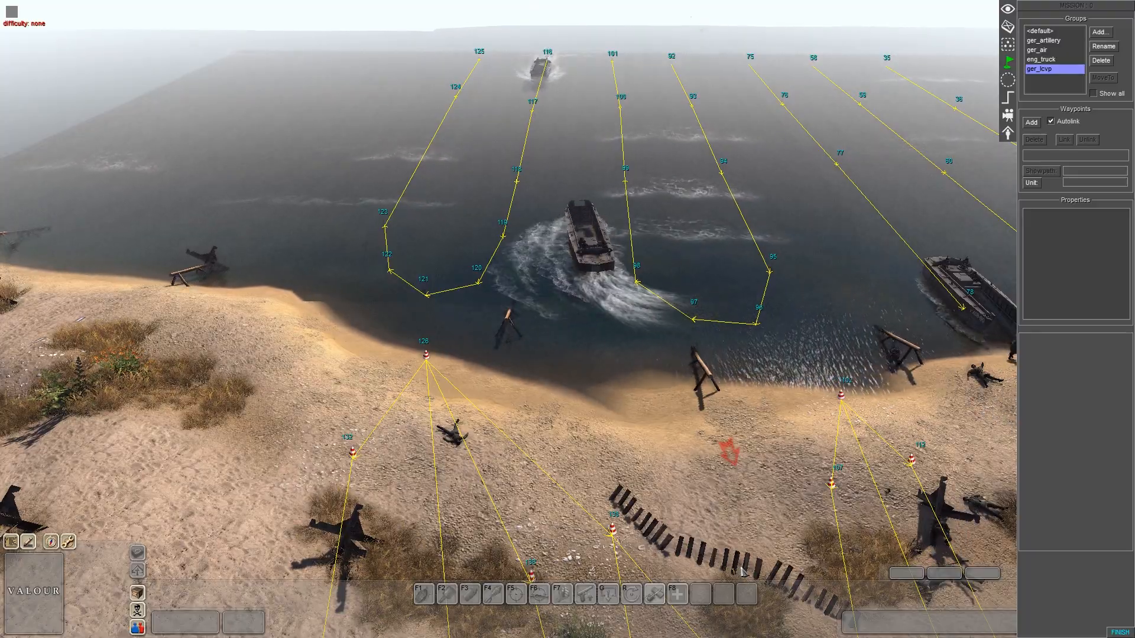
middle_click_drag(568, 325, 498, 227)
middle_click_drag(532, 280, 494, 284)
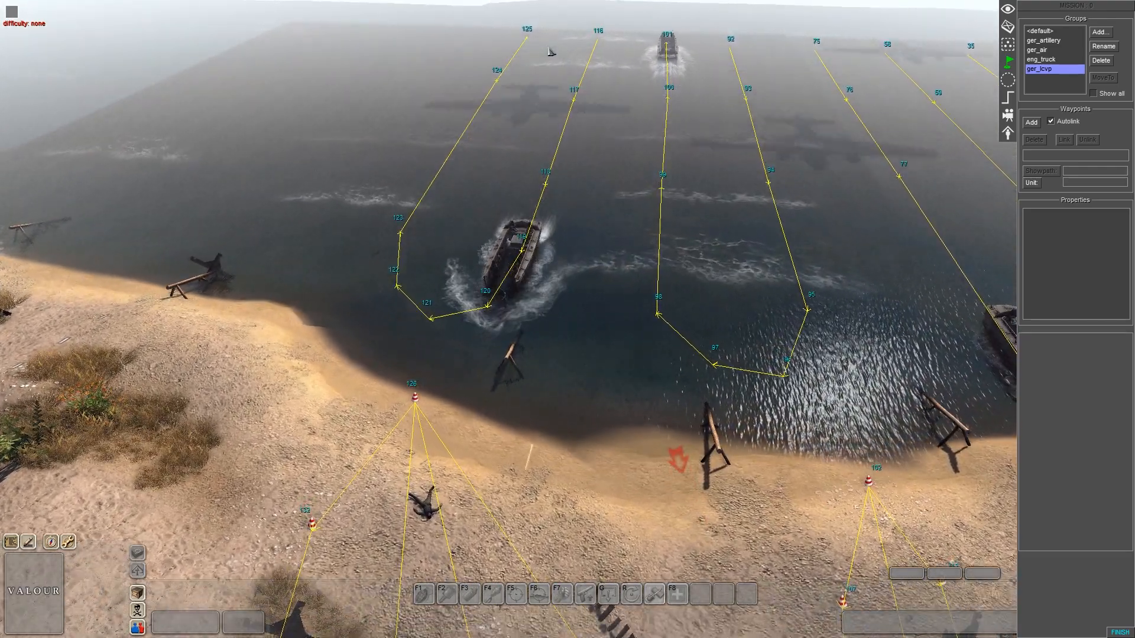
scroll(525, 317, "up", 2)
middle_click_drag(524, 317, 526, 352)
key("KP_Add")
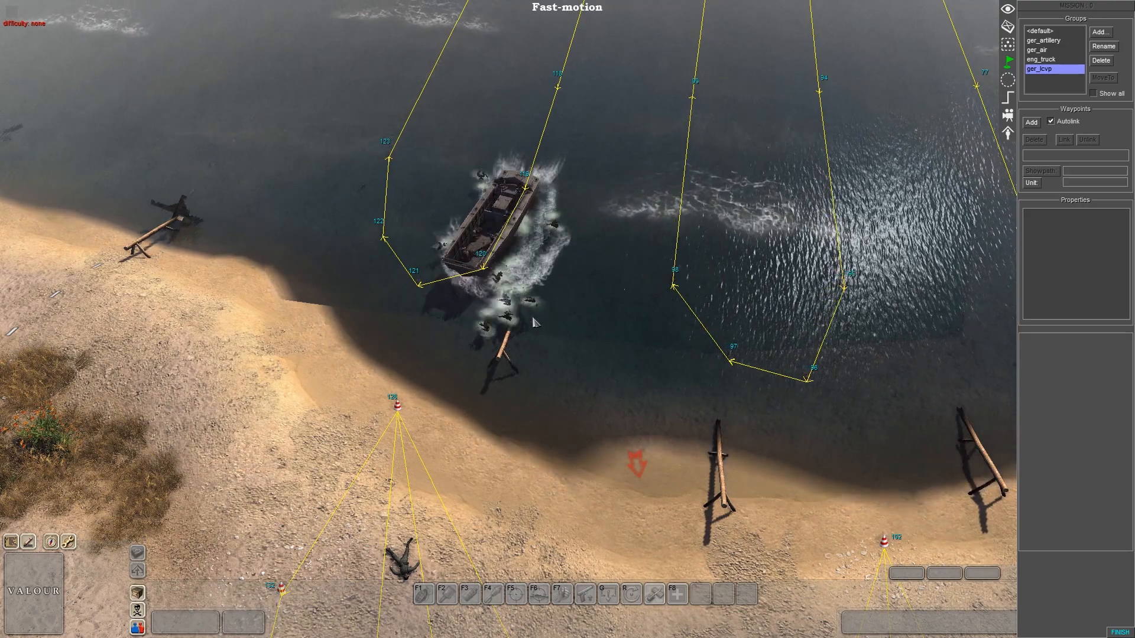
key("KP_Subtract")
middle_click_drag(537, 321, 528, 267)
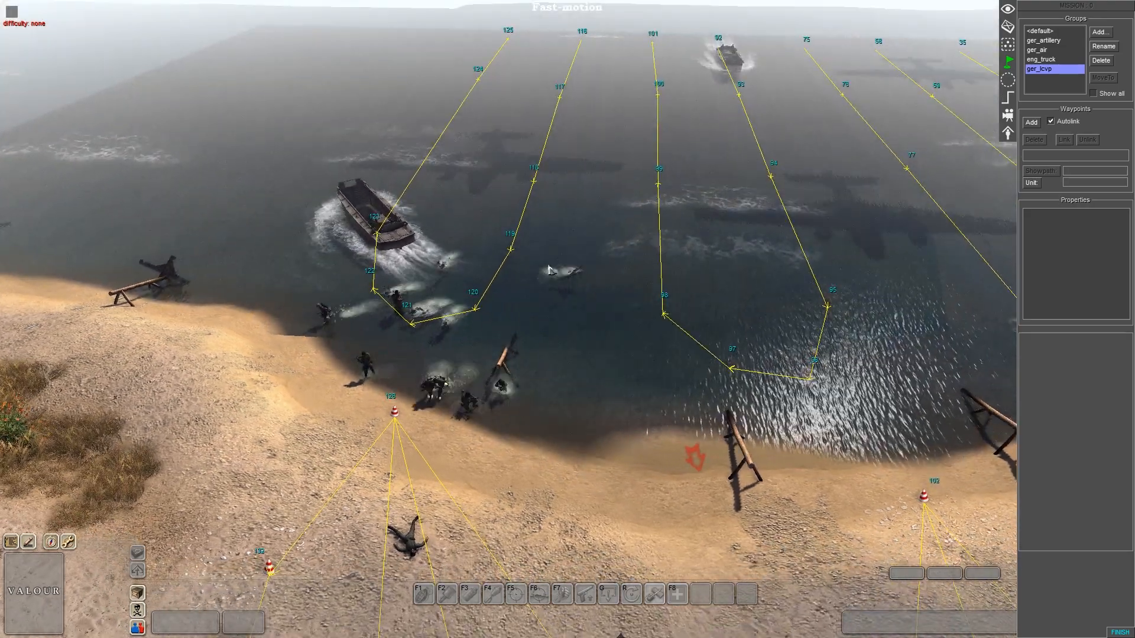
middle_click_drag(371, 211, 381, 191)
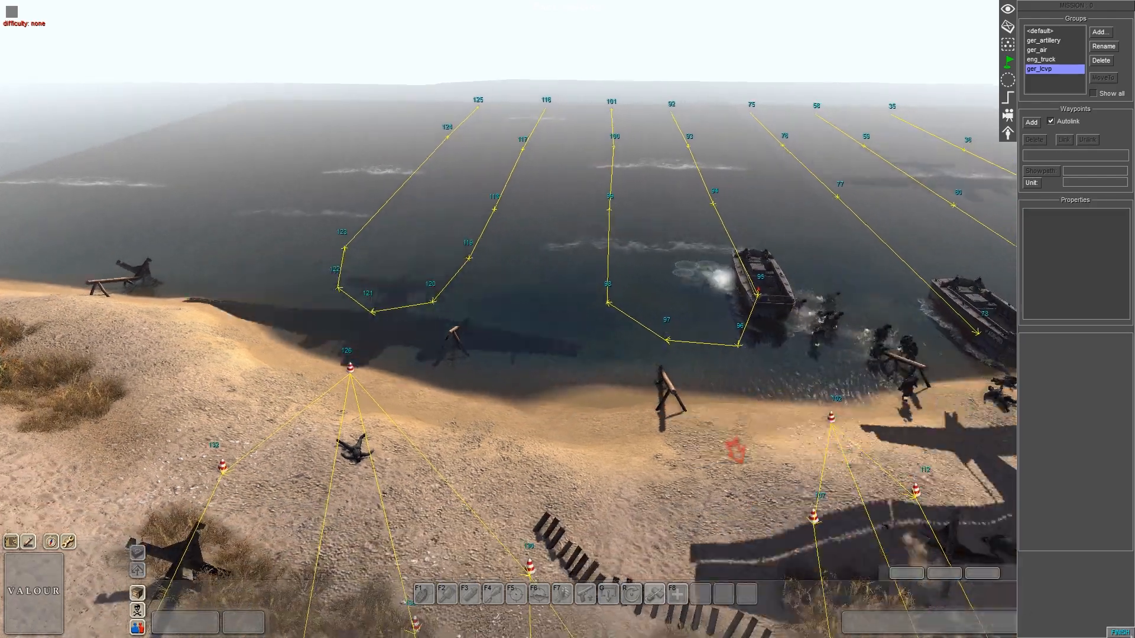
End the test run and show the ger_lcvp waypoints up close around the turn near the beach
left_click(1128, 636)
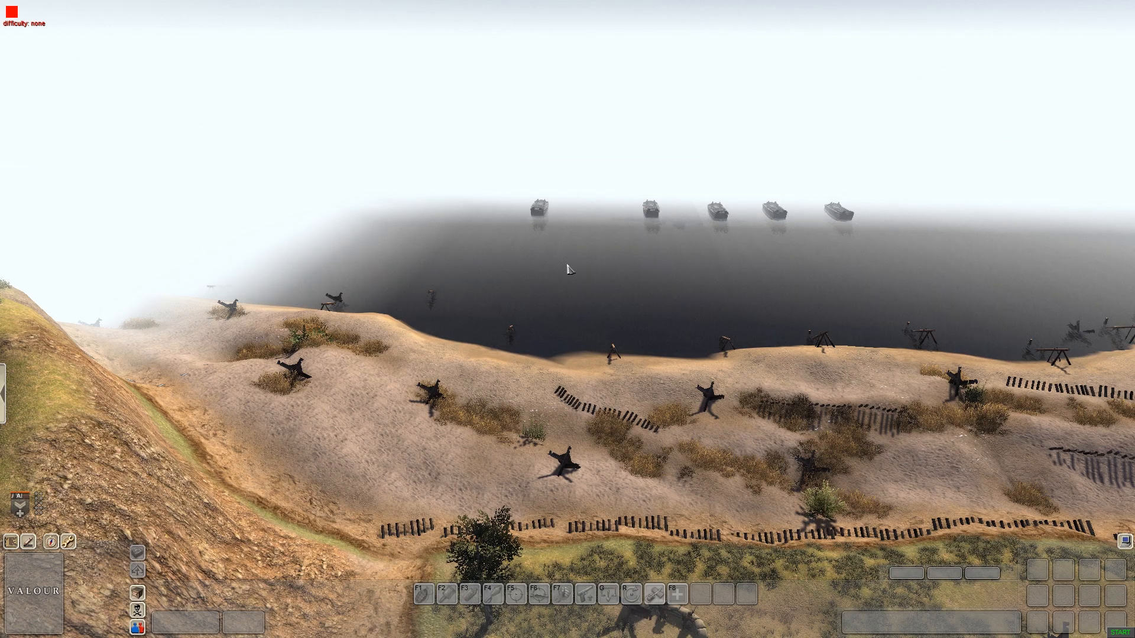
left_click(1047, 69)
scroll(484, 281, "up", 5)
middle_click_drag(483, 280, 461, 302)
middle_click_drag(775, 227, 745, 200)
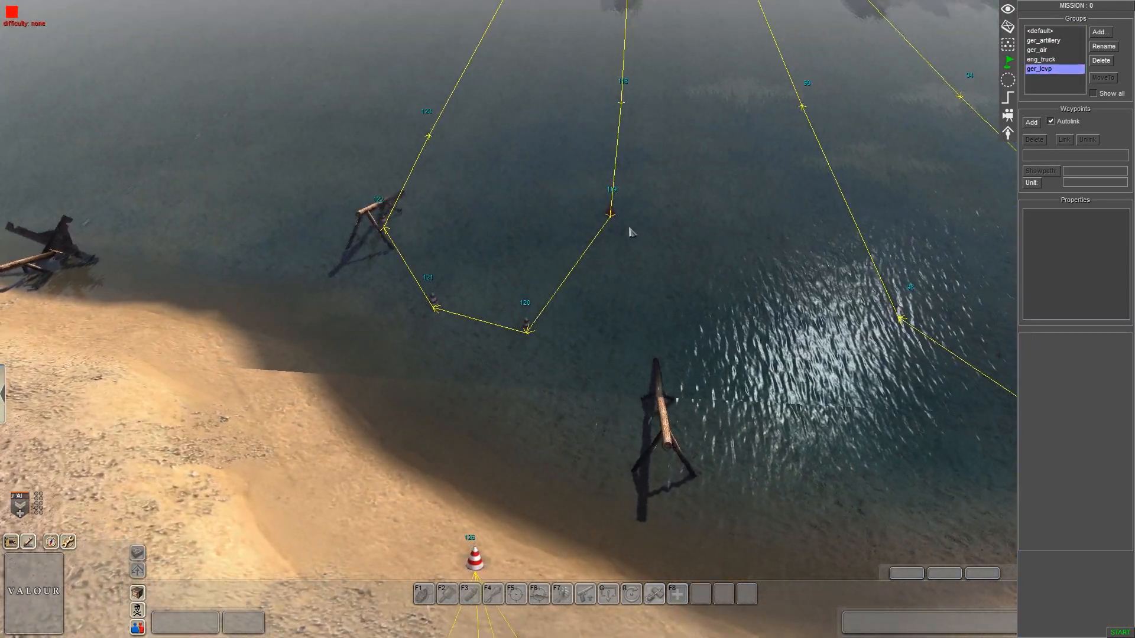
Reposition waypoints 119 to 122 to form a gradual curve near the beach, and clear the selection
left_click_drag(616, 231, 628, 216)
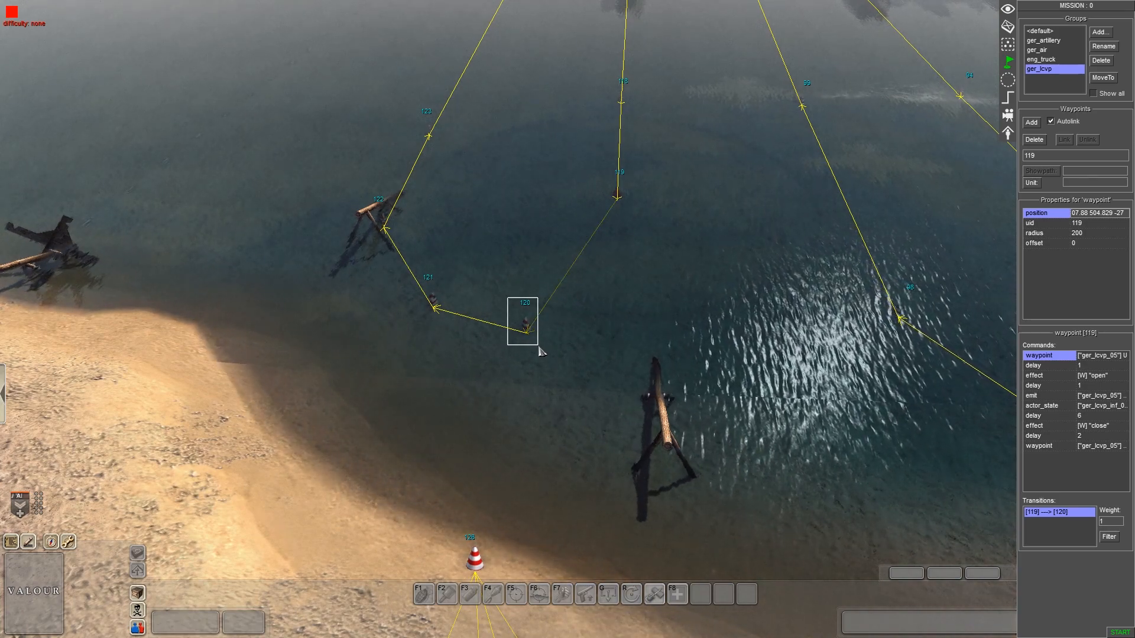
left_click_drag(540, 347, 604, 297)
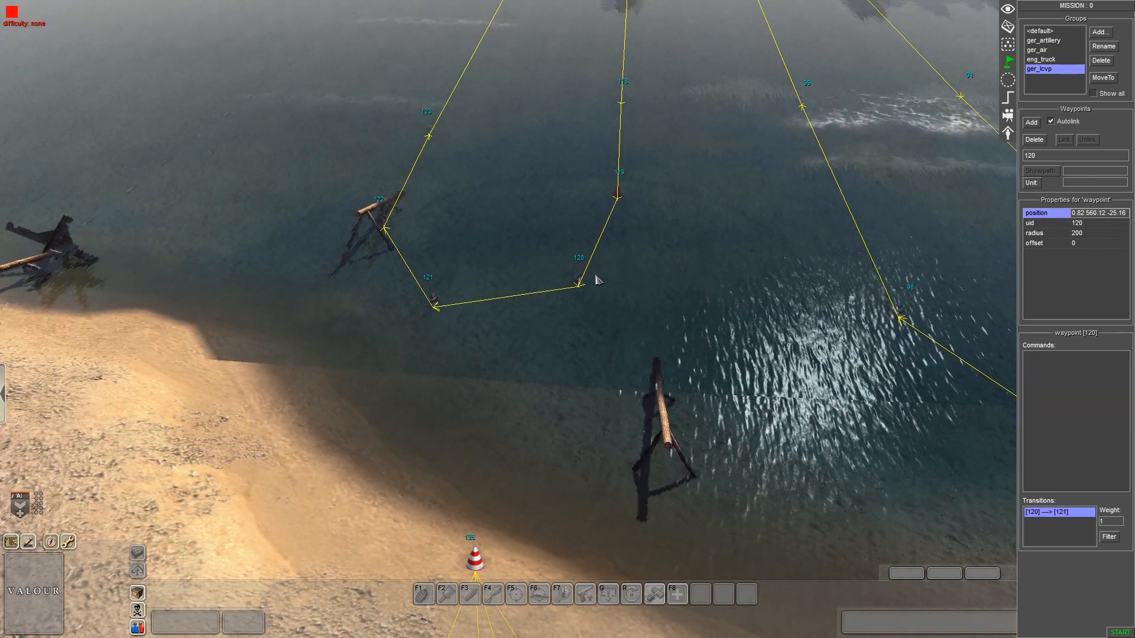
left_click_drag(463, 331, 491, 321)
left_click_drag(384, 224, 443, 335)
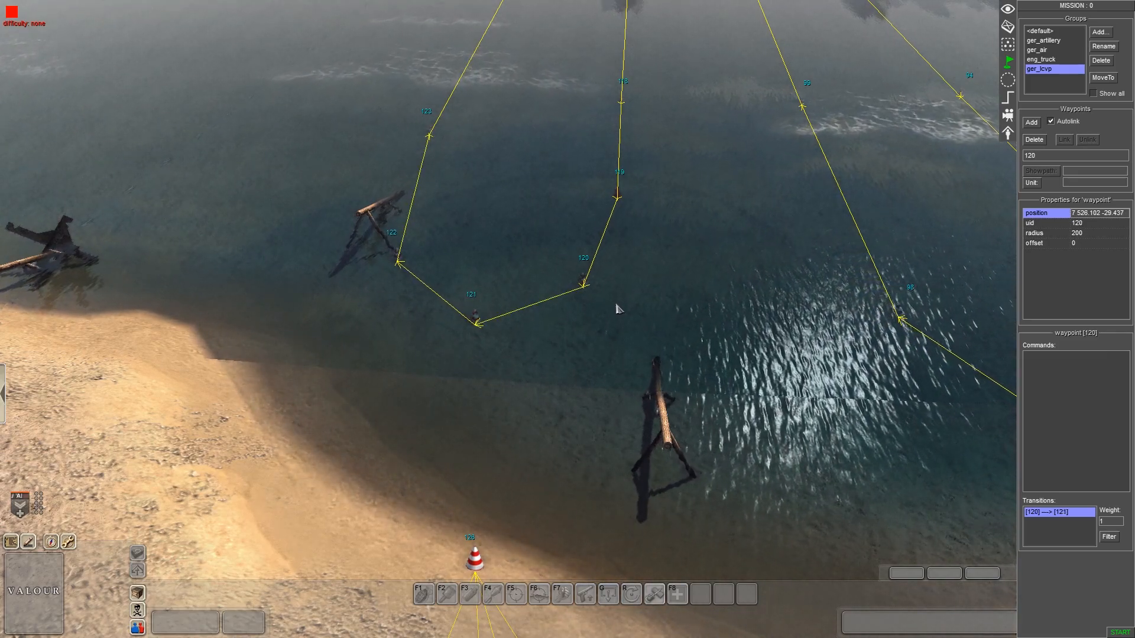
scroll(615, 307, "down", 2)
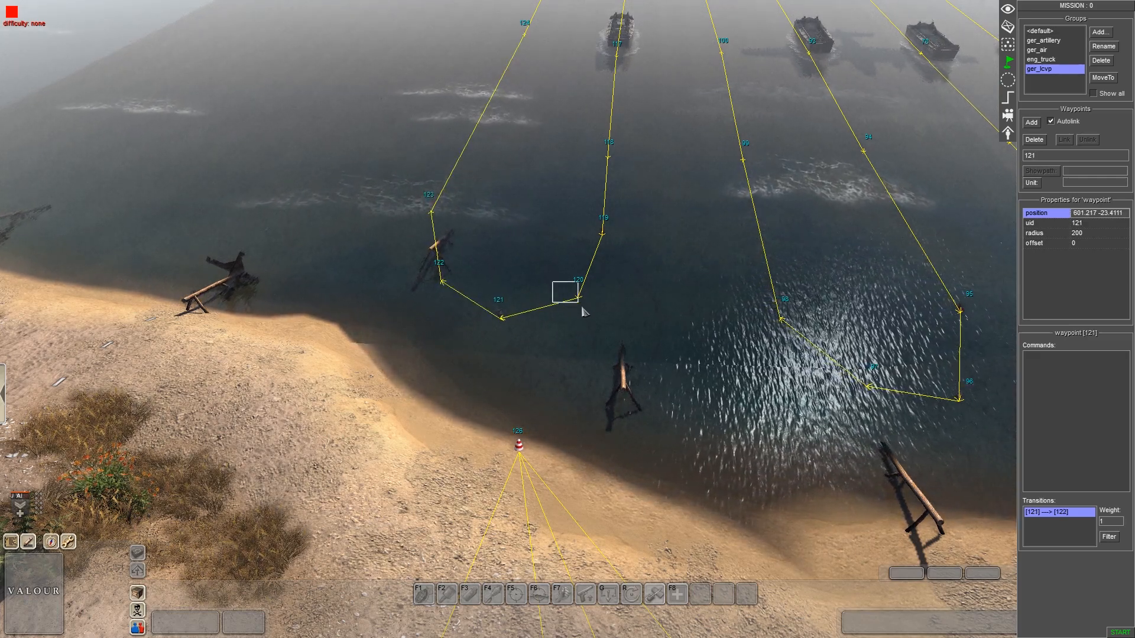
left_click(597, 344)
Examine the reshaped landing craft route and its way back out to sea from the beach, side and offshore
middle_click_drag(506, 375, 516, 350)
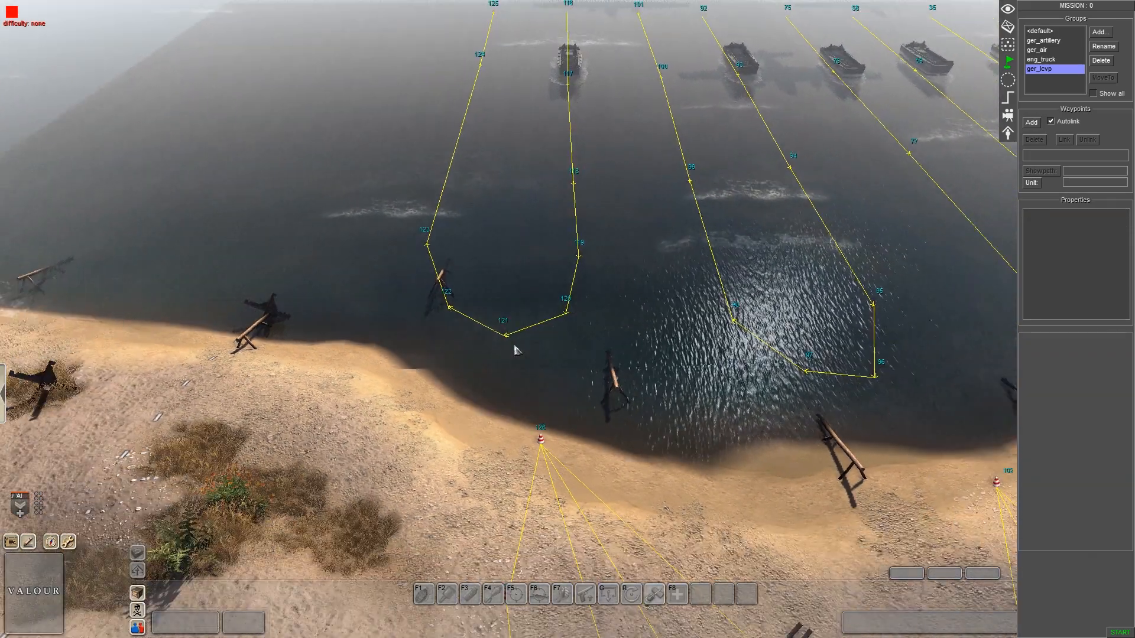
mouse_move(558, 2)
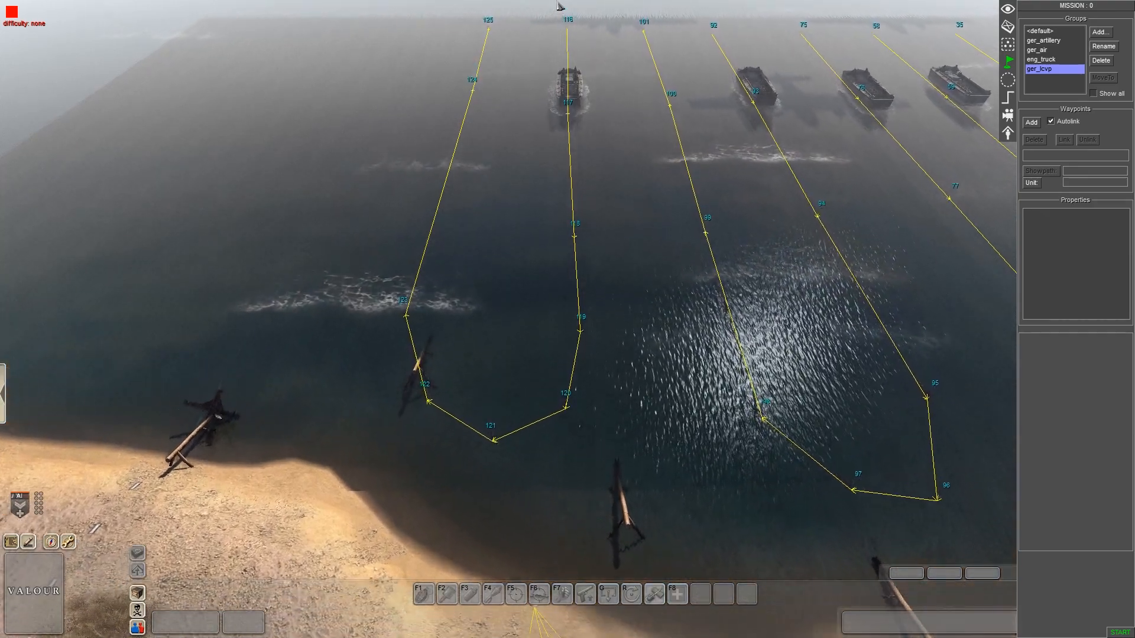
middle_click_drag(474, 260, 608, 278)
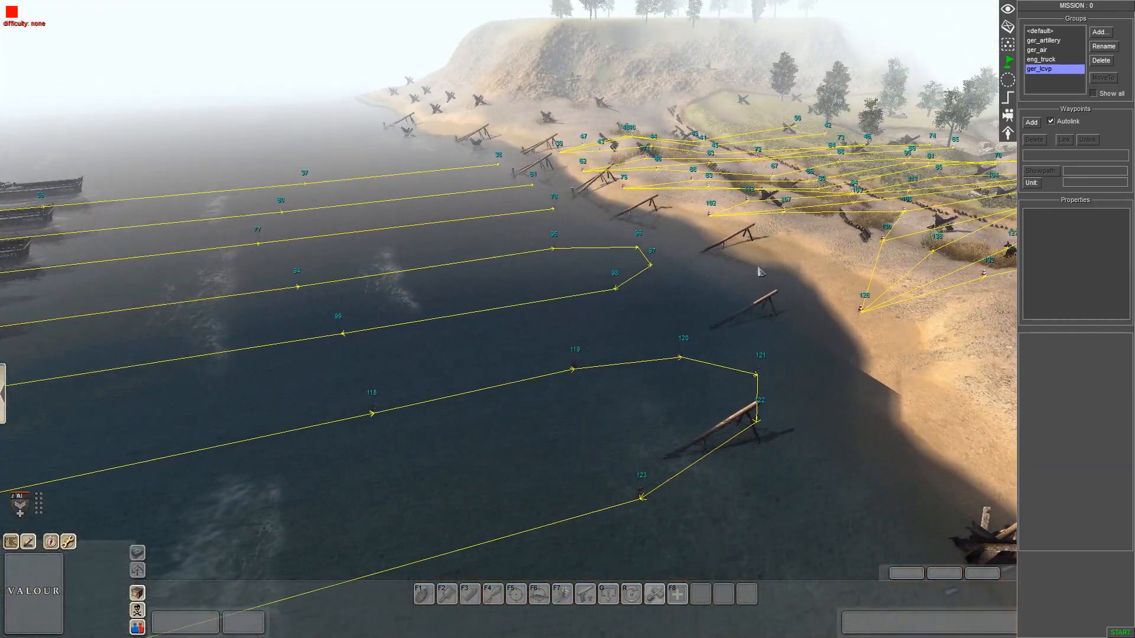
middle_click_drag(559, 342, 466, 341)
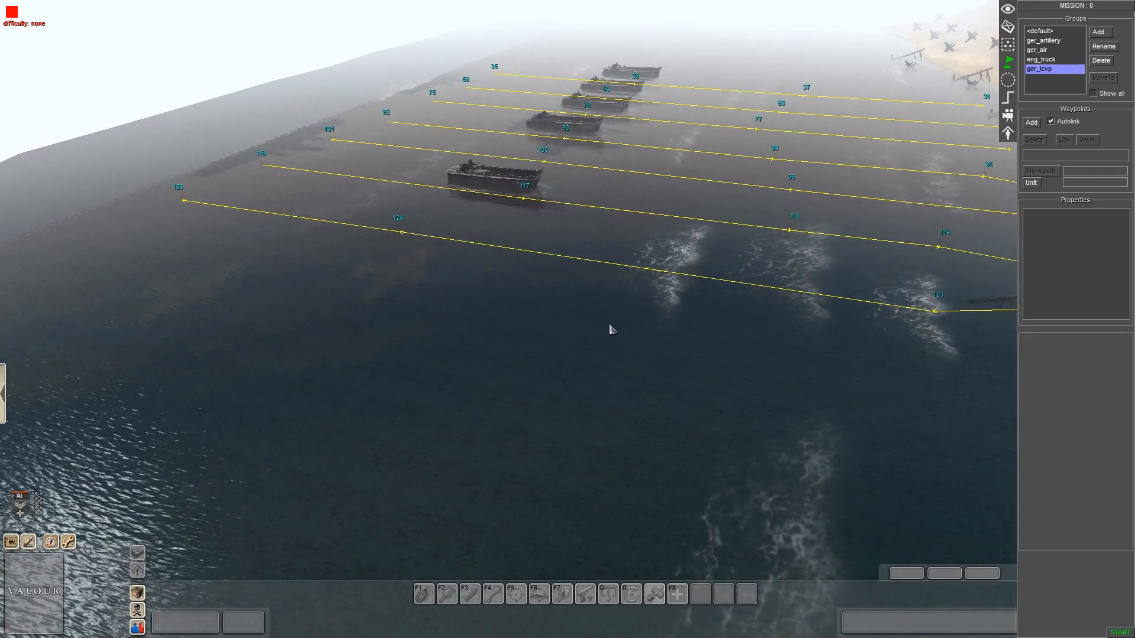
key("Up")
middle_click_drag(286, 345, 619, 298)
middle_click_drag(937, 224, 245, 349)
middle_click_drag(481, 272, 352, 248)
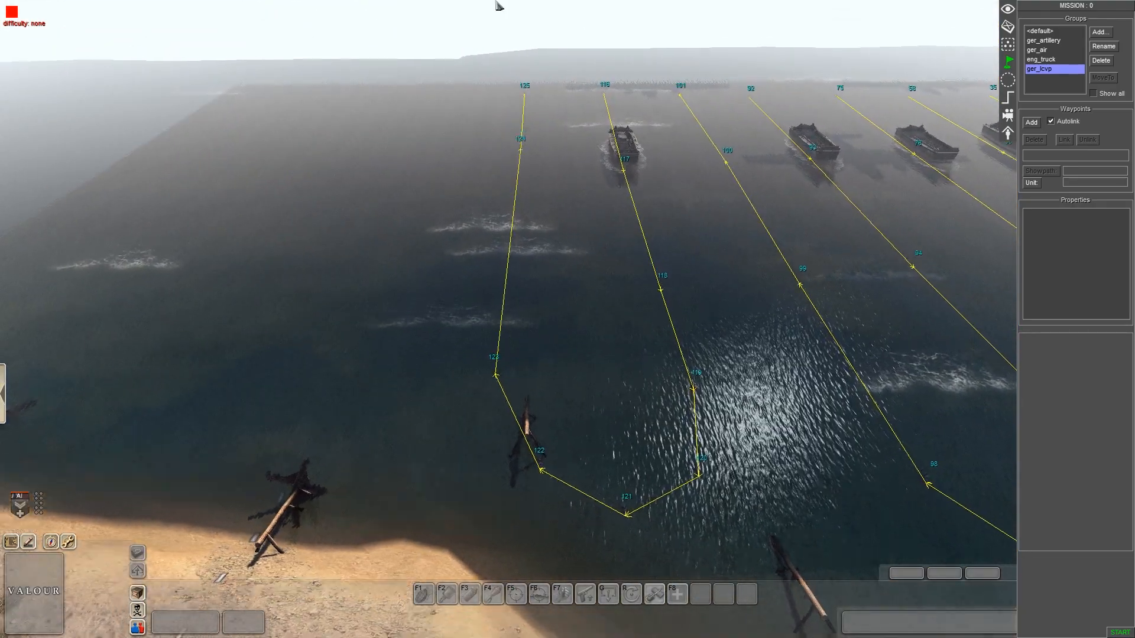
middle_click_drag(372, 195, 641, 248)
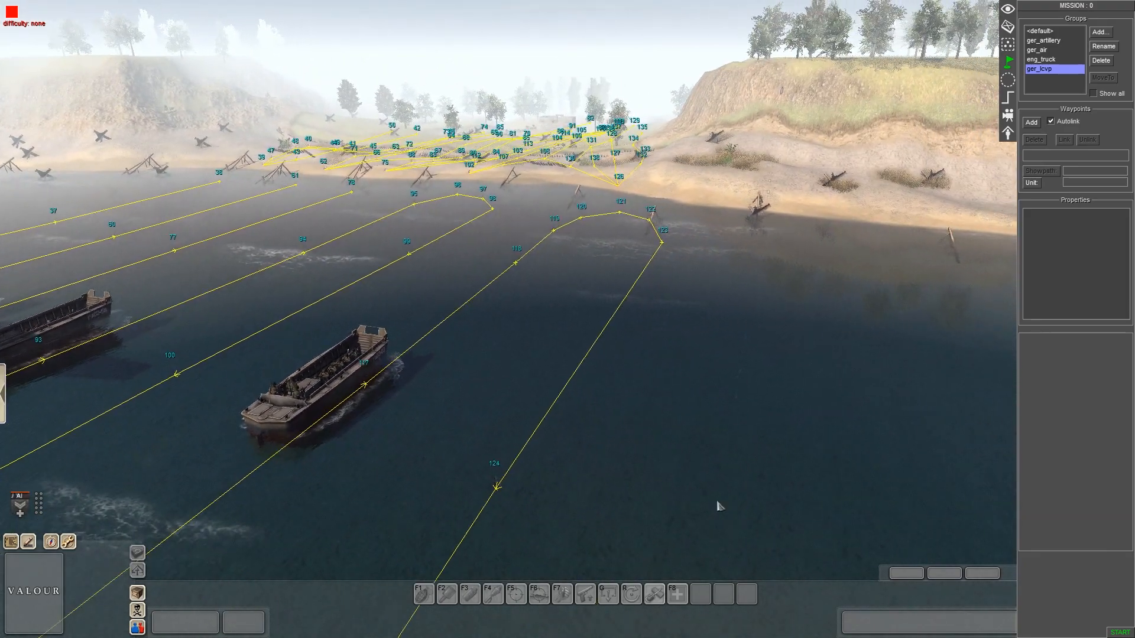
middle_click_drag(722, 552, 453, 396)
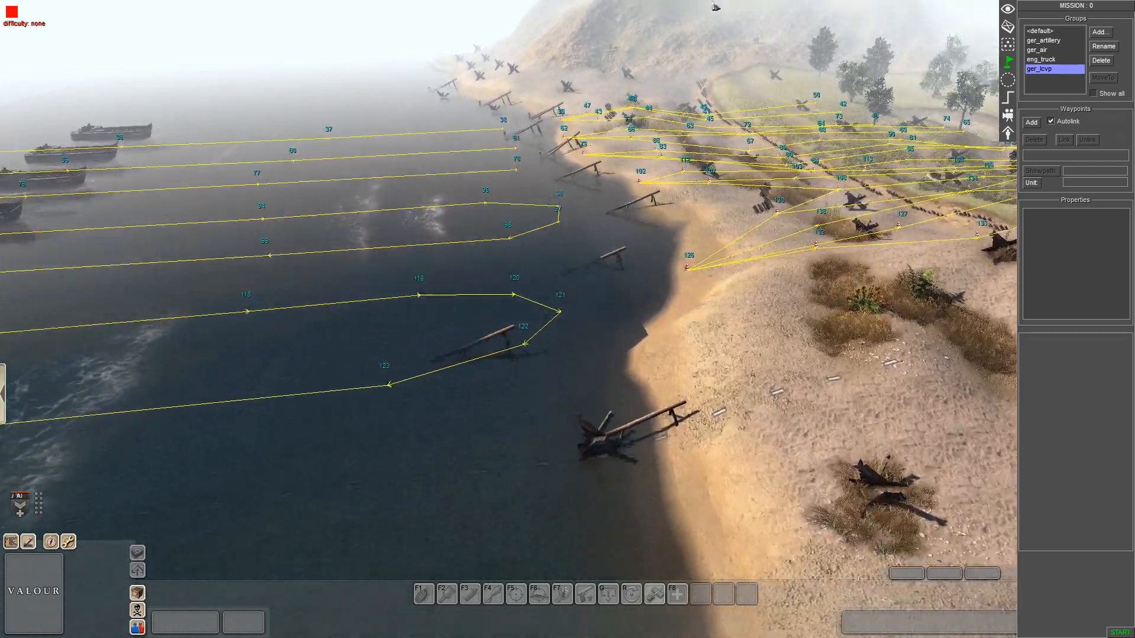
middle_click_drag(756, 276, 424, 203)
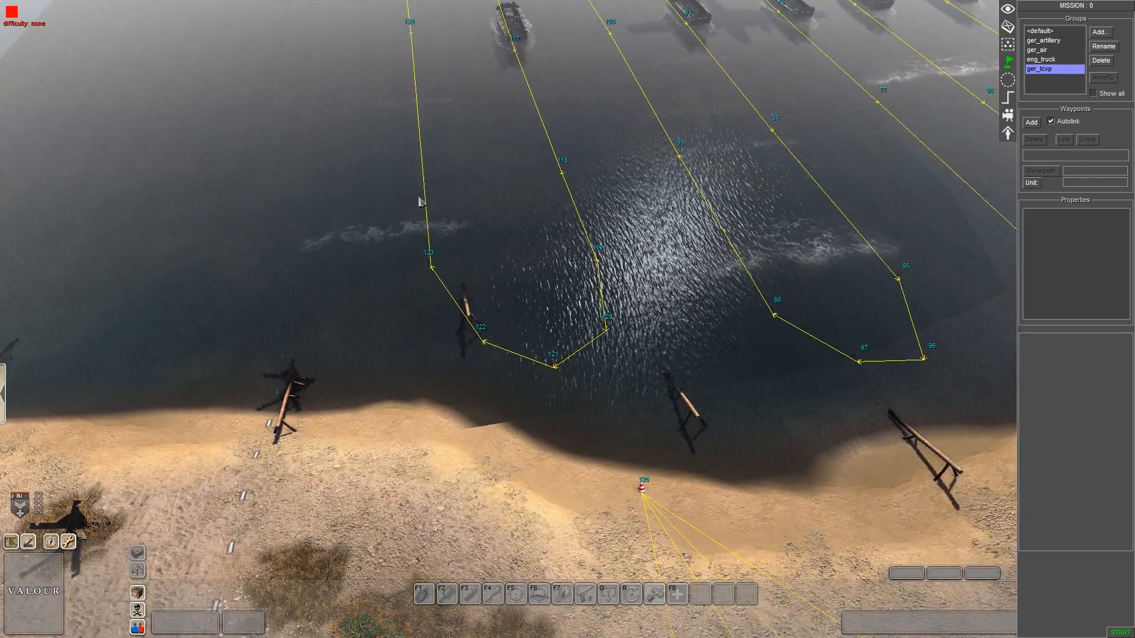
Check the turn near the beach up close by selecting waypoint 122, and clear the selection
scroll(445, 245, "up", 3)
middle_click_drag(481, 312, 384, 313)
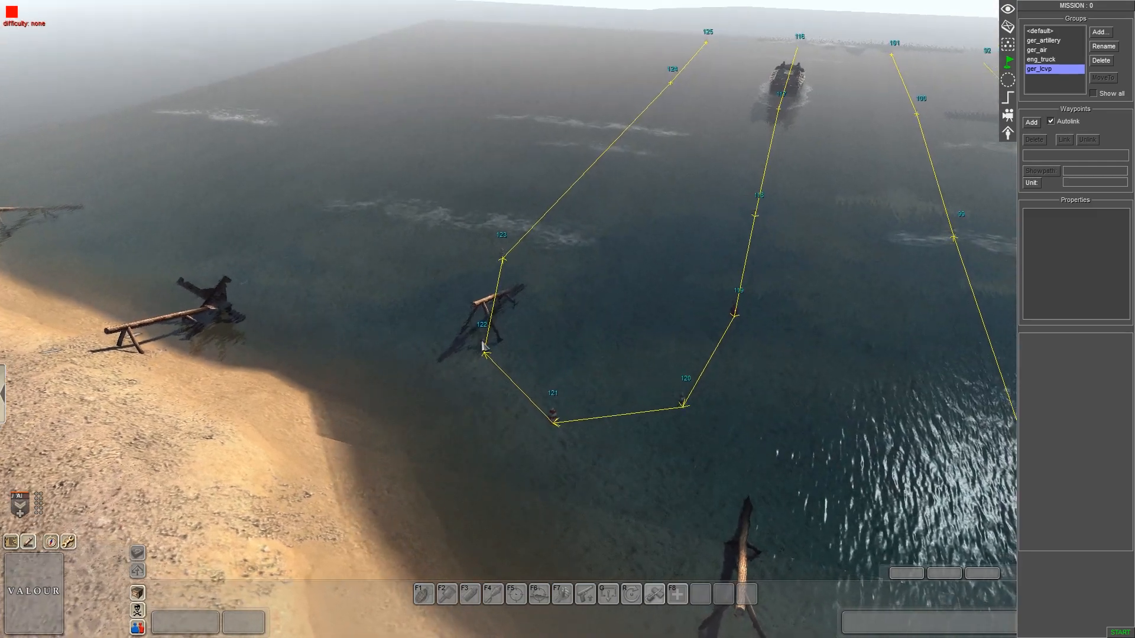
middle_click_drag(479, 344, 435, 374)
left_click(435, 377)
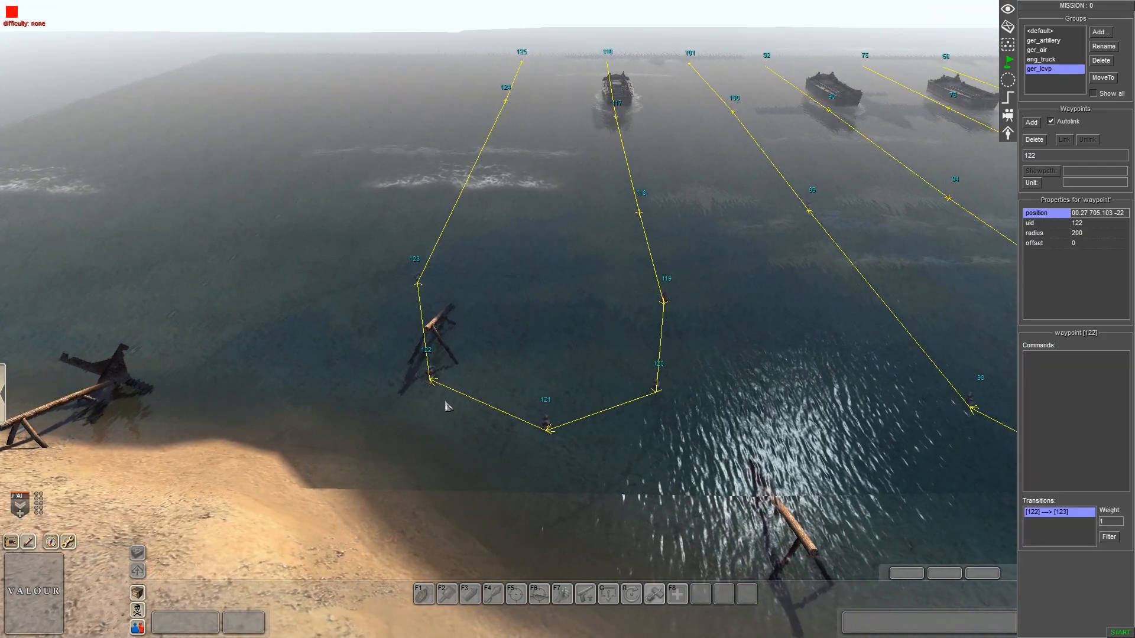
left_click(547, 406)
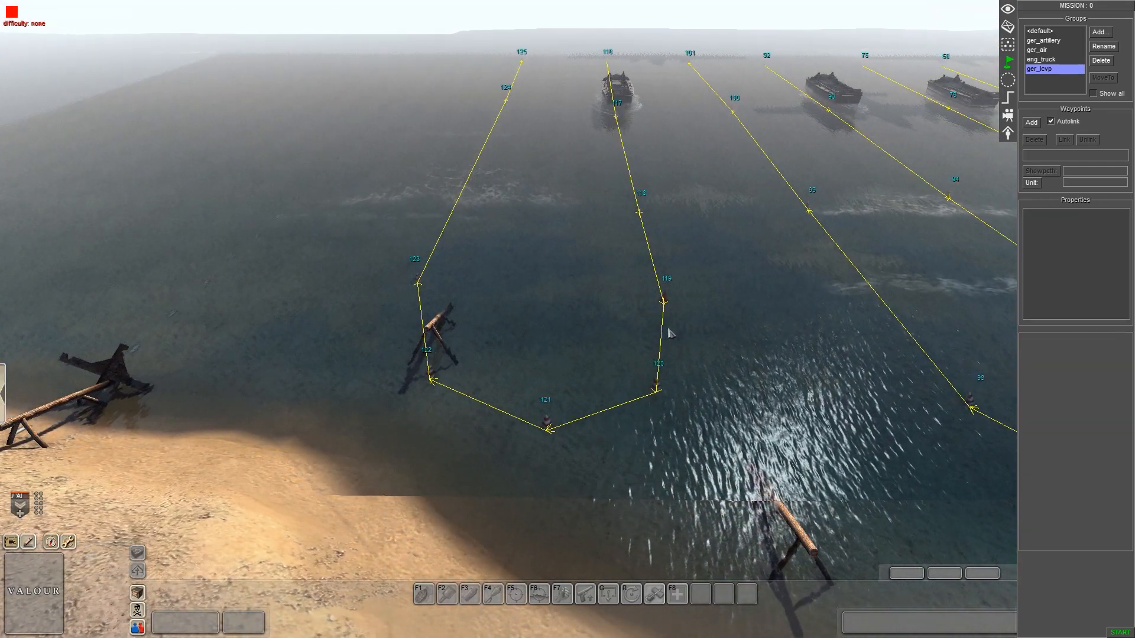
Save the mission with the reshaped landing craft route
scroll(653, 327, "down", 3)
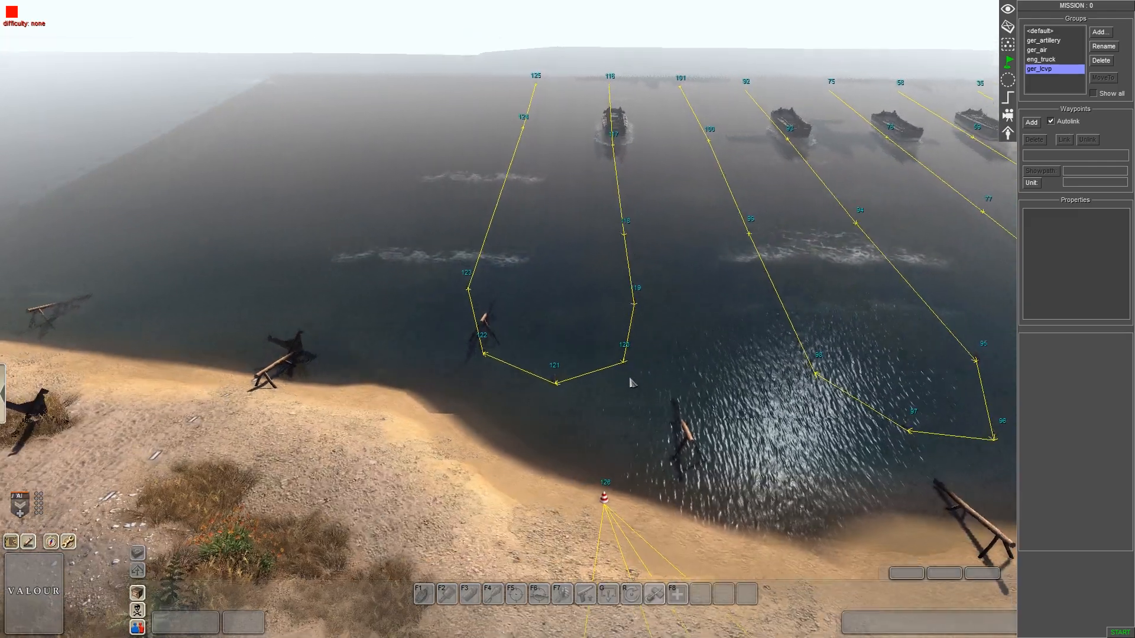
middle_click_drag(630, 380, 631, 351)
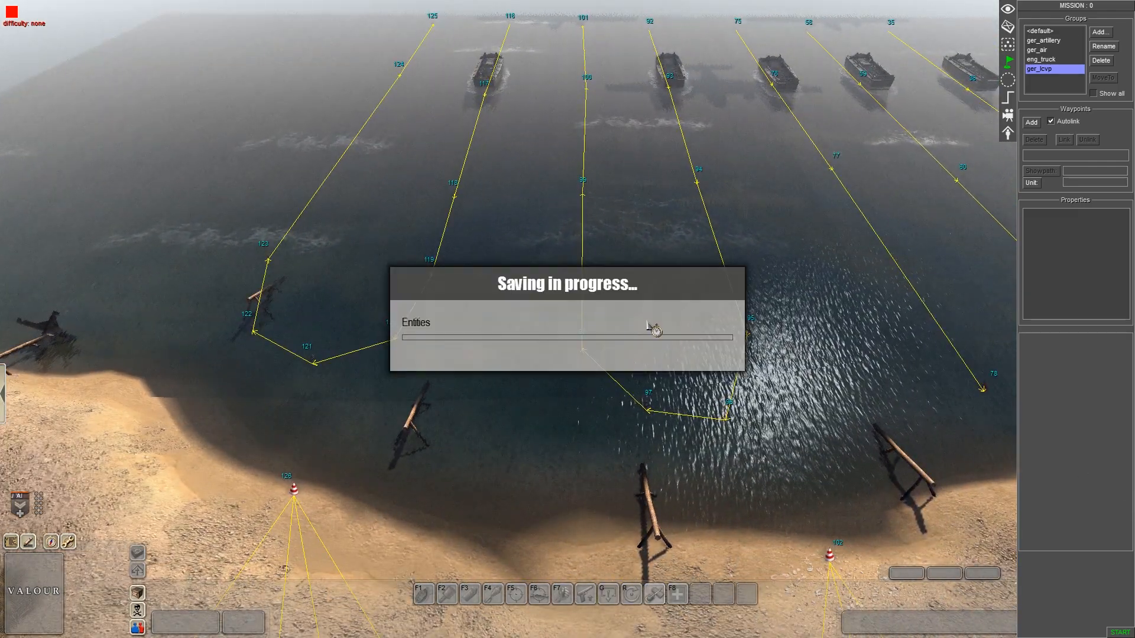
scroll(621, 317, "down", 5)
middle_click_drag(621, 317, 621, 346)
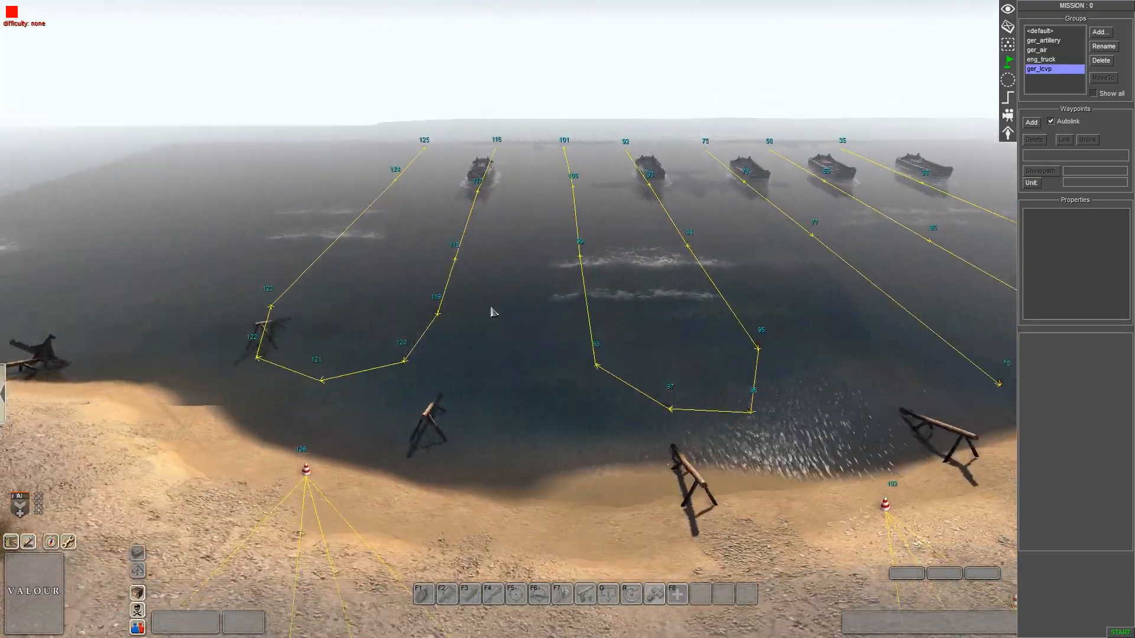
Survey the ger_lcvp routes along the beach and offshore, comparing the looped return routes with those ending at the shore
middle_click_drag(494, 311, 722, 393)
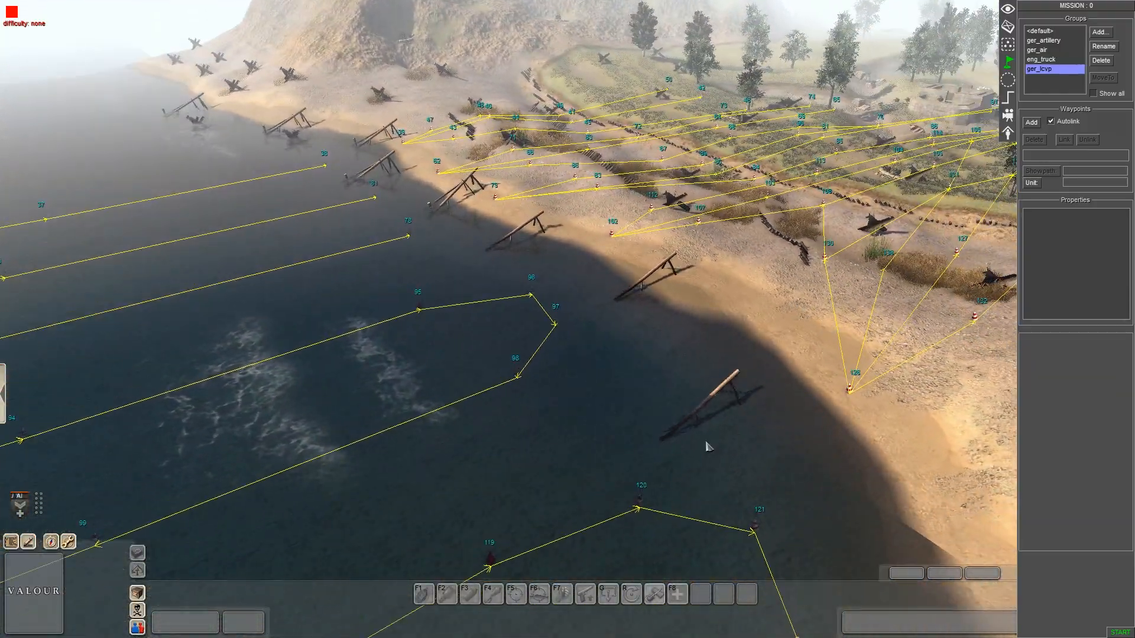
middle_click_drag(562, 338, 359, 379)
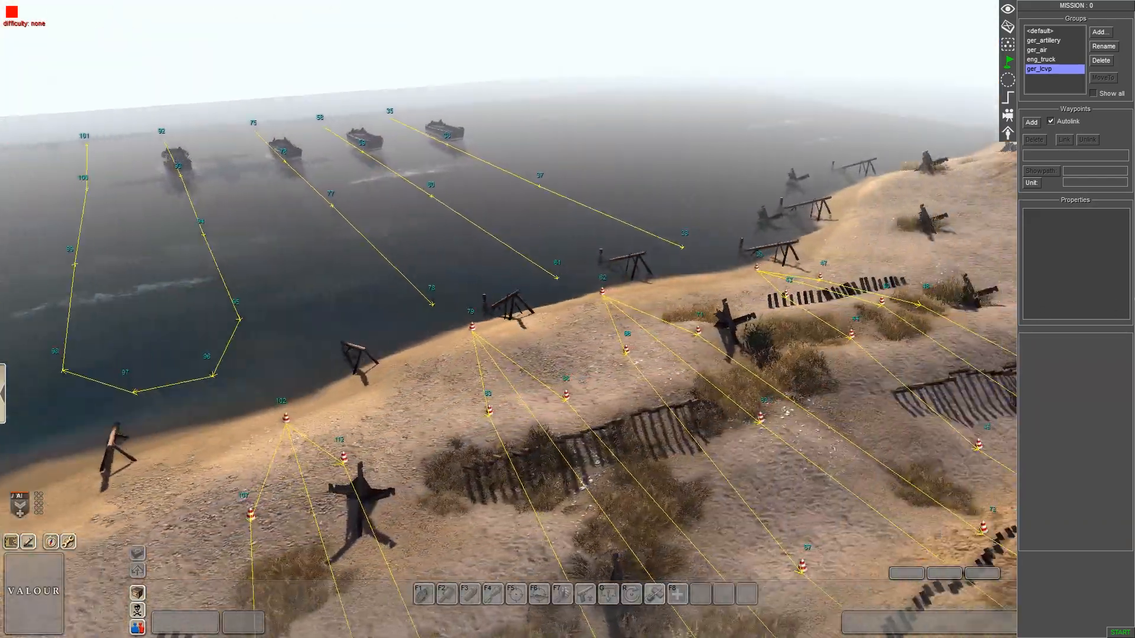
middle_click_drag(768, 237, 511, 5)
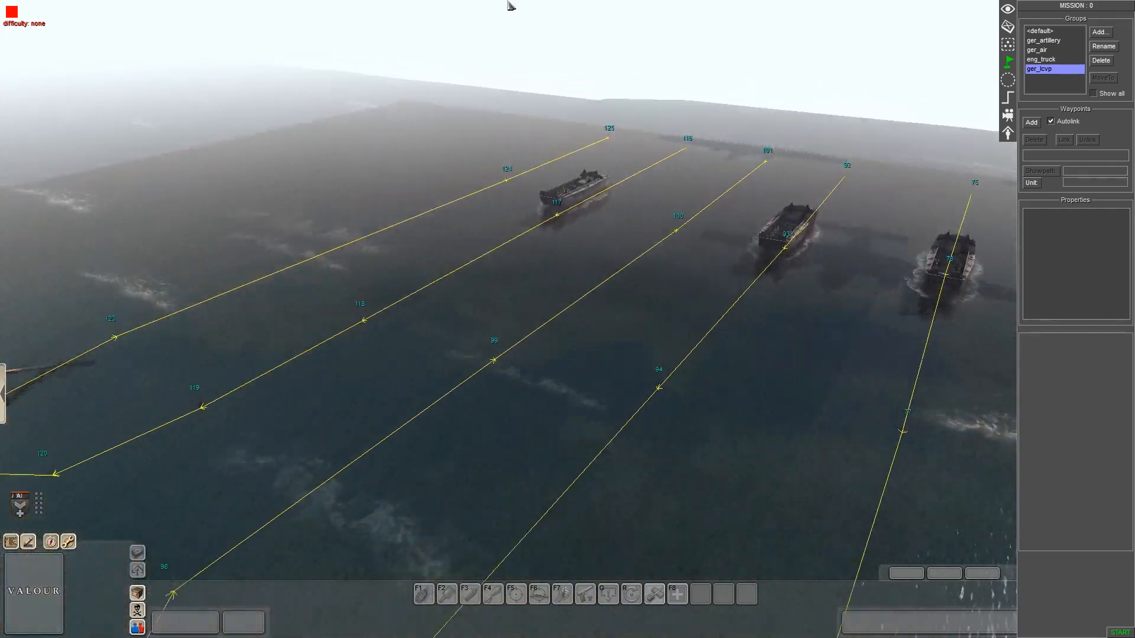
middle_click_drag(466, 376, 747, 374)
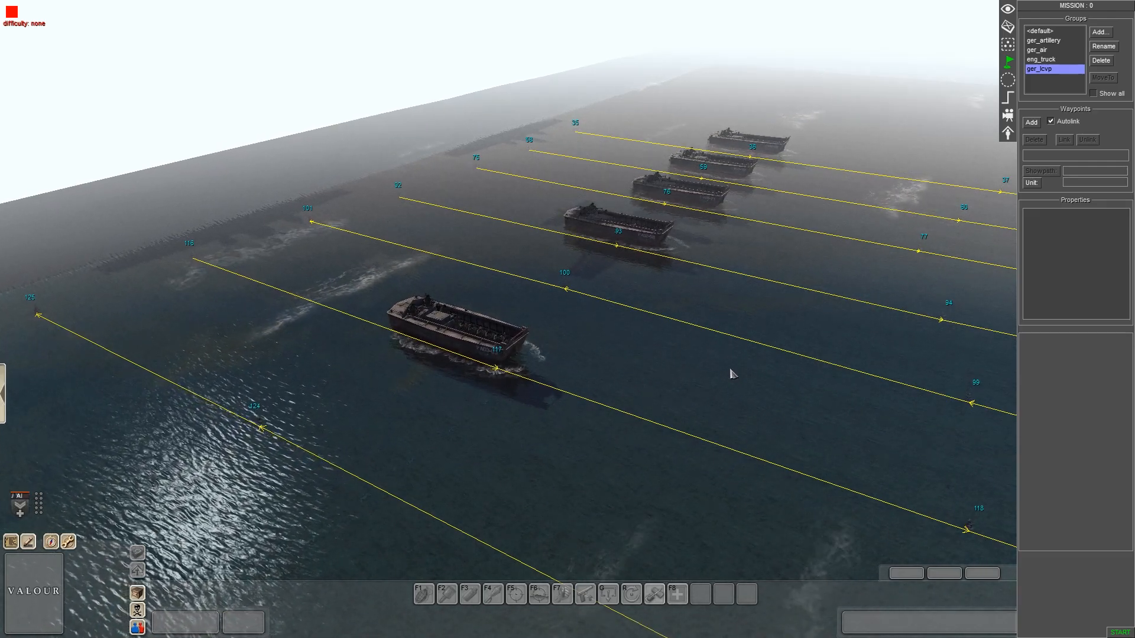
middle_click_drag(701, 343, 683, 268)
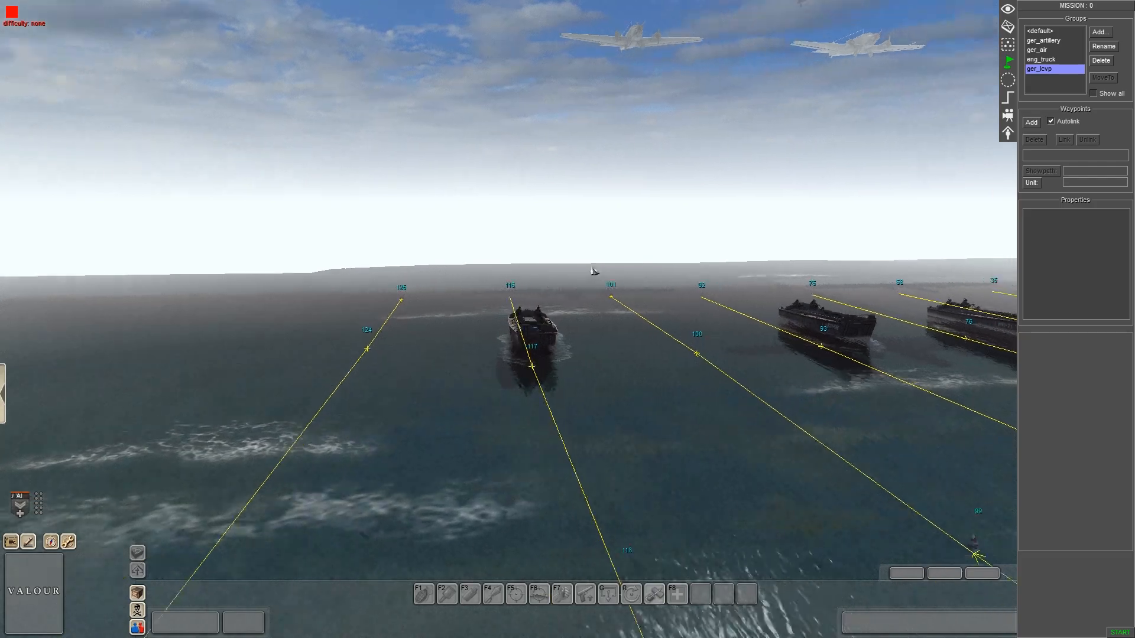
middle_click_drag(523, 281, 806, 325)
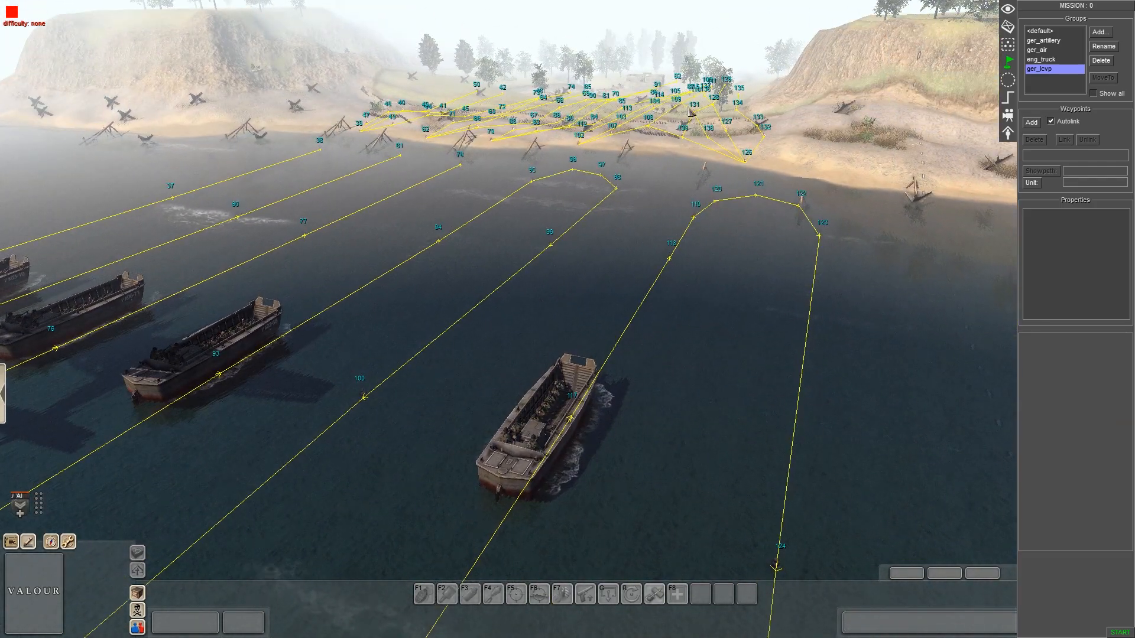
Look over the inland farm compound and the infantry waypoints leading up from the beach
mouse_move(687, 5)
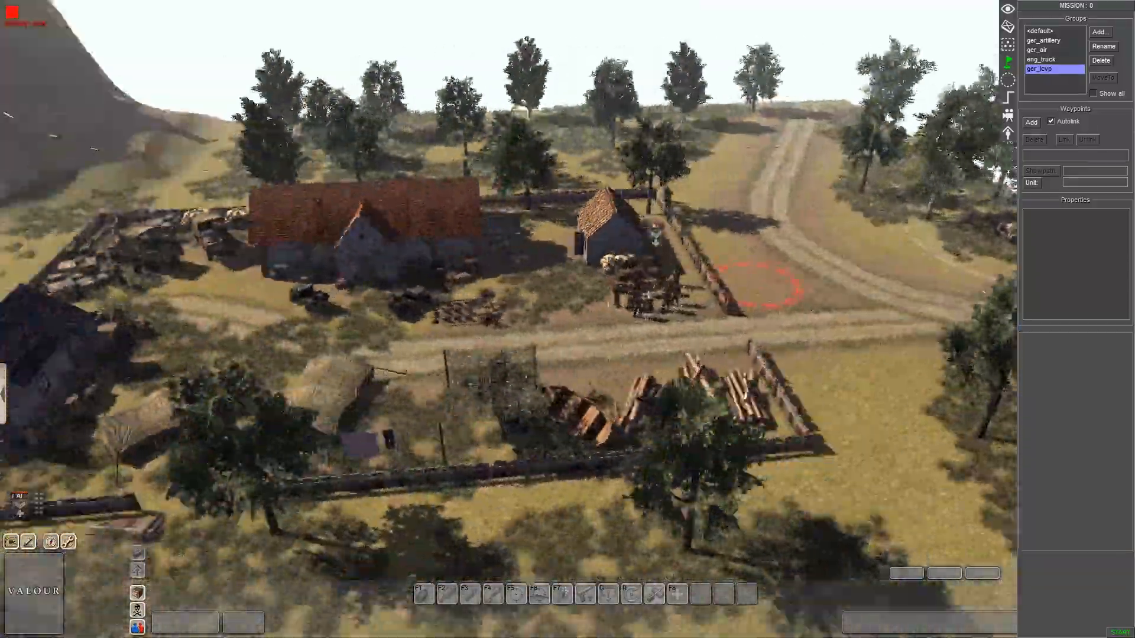
middle_click_drag(649, 295, 284, 263)
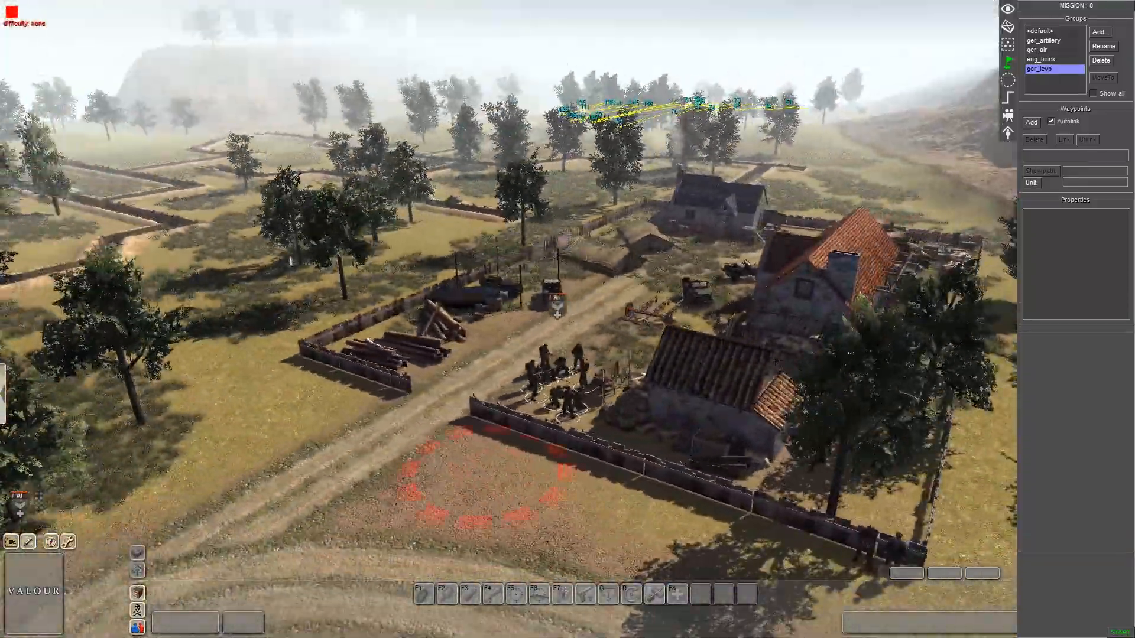
mouse_move(725, 3)
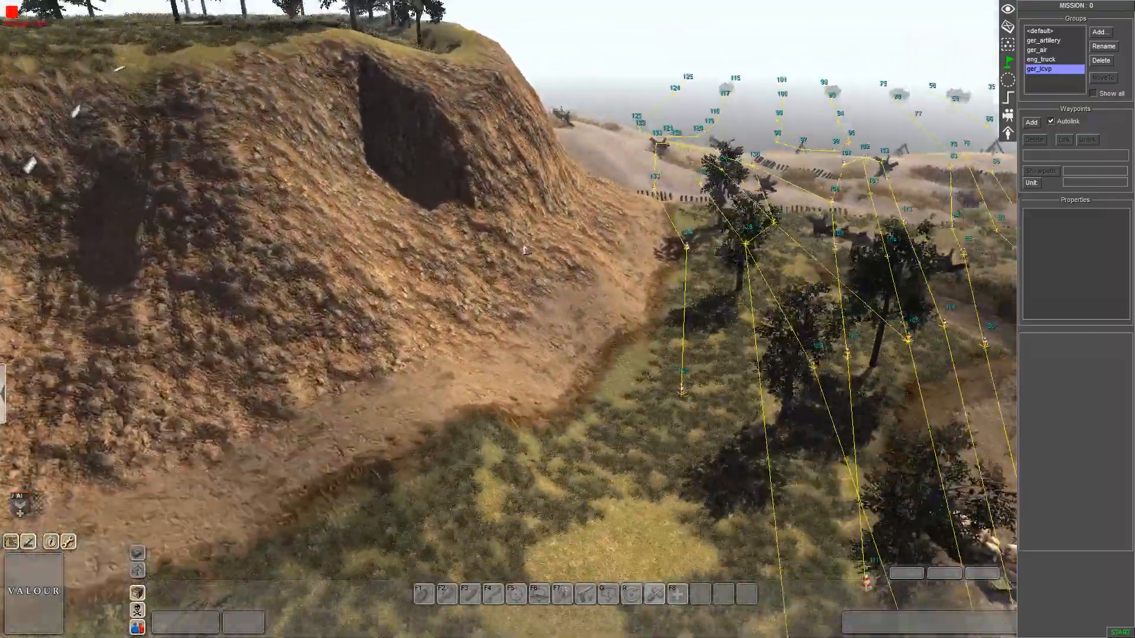
middle_click_drag(709, 230, 589, 235)
Examine the outermost landing craft and its full route from waypoint 116 around the beach turn to waypoint 125
mouse_move(616, 6)
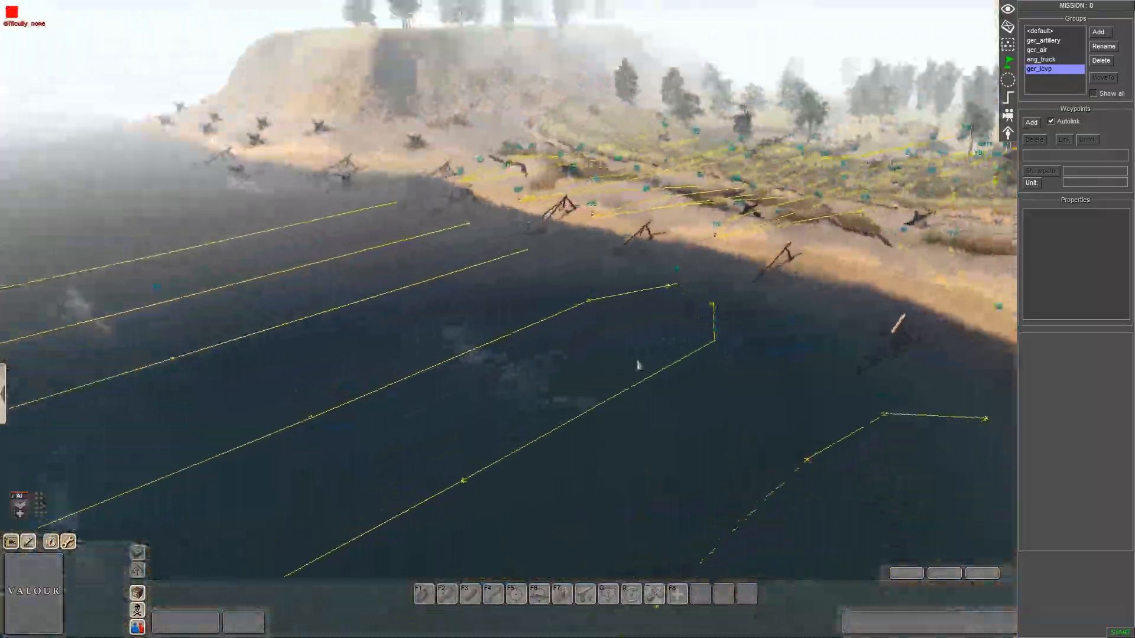
middle_click_drag(639, 367, 211, 359)
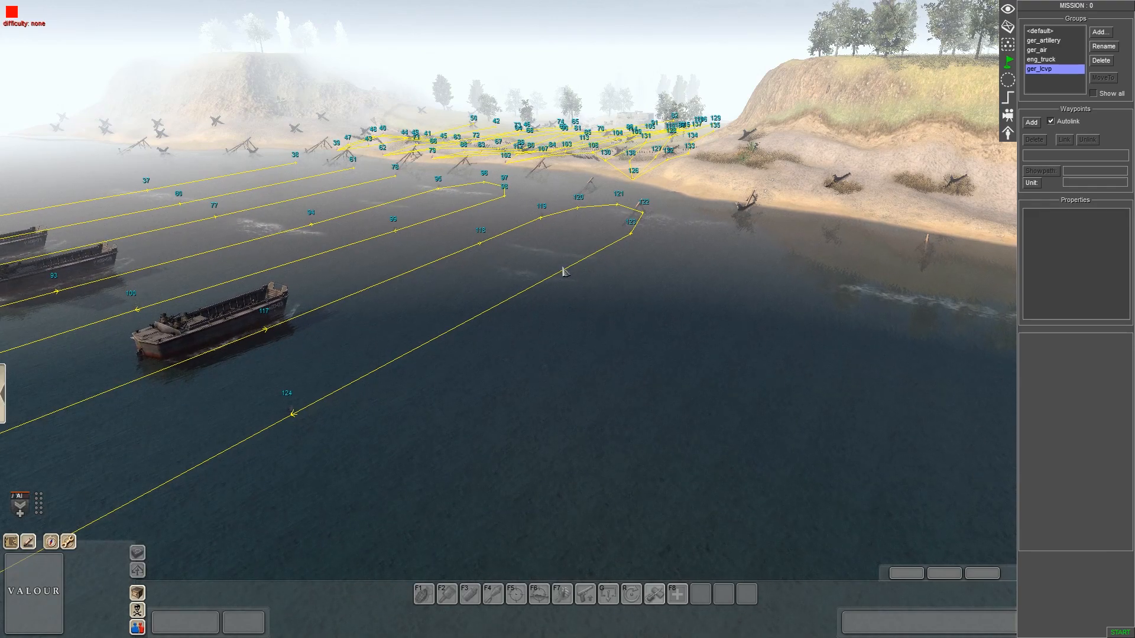
middle_click_drag(668, 301, 279, 343)
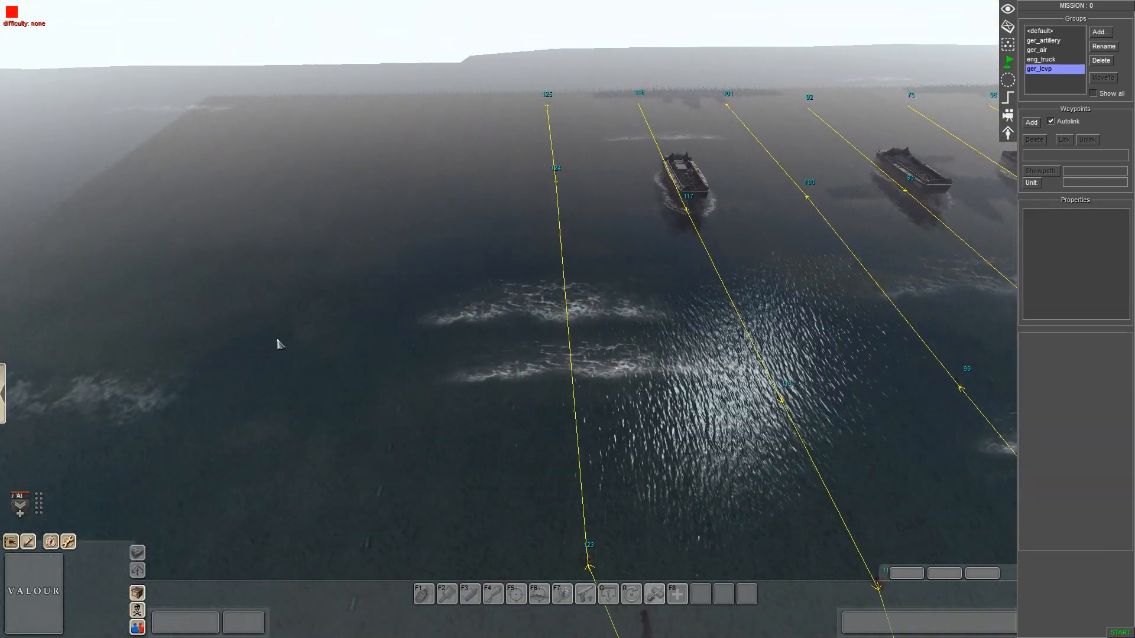
mouse_move(449, 636)
middle_click_drag(515, 280, 641, 292)
middle_click_drag(526, 298, 306, 302)
mouse_move(528, 6)
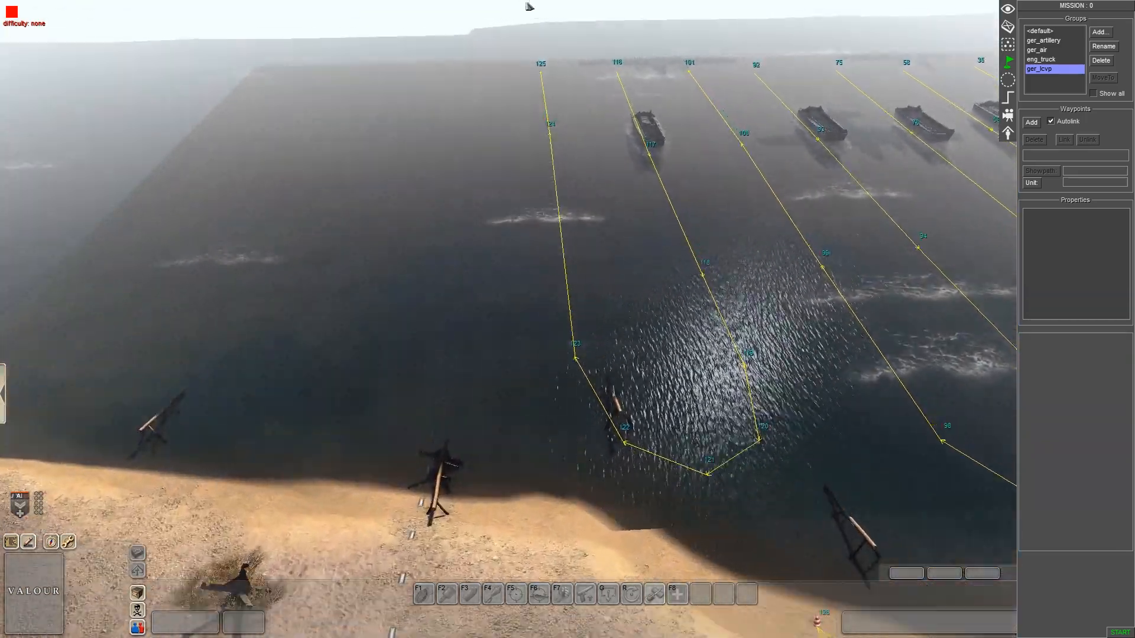
middle_click_drag(375, 253, 656, 260)
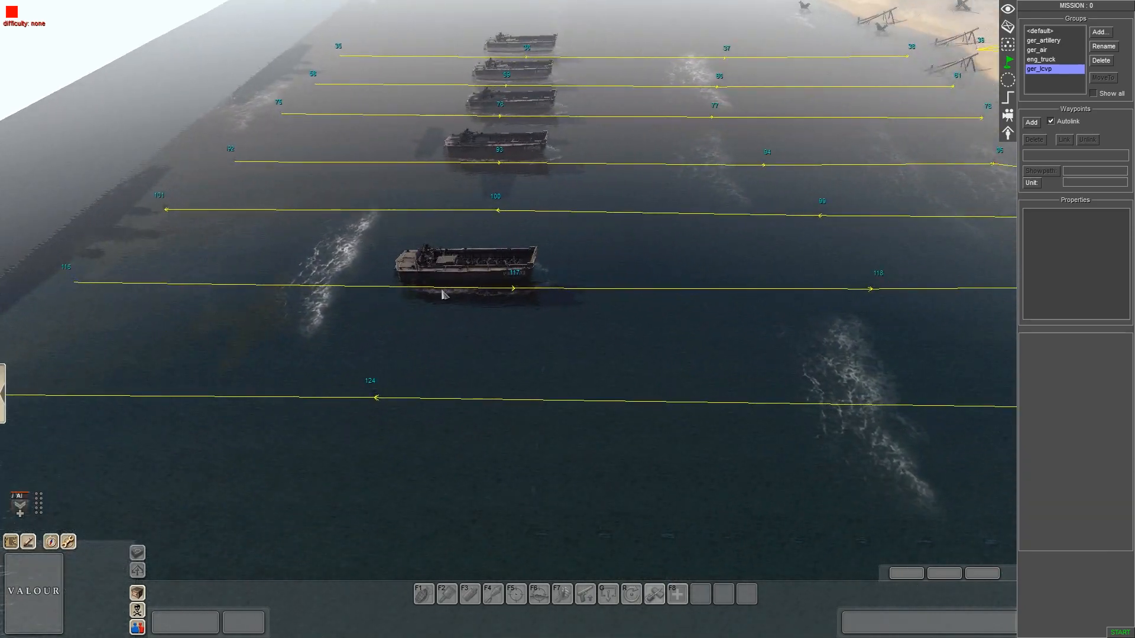
middle_click_drag(443, 294, 571, 256)
middle_click_drag(461, 290, 529, 281)
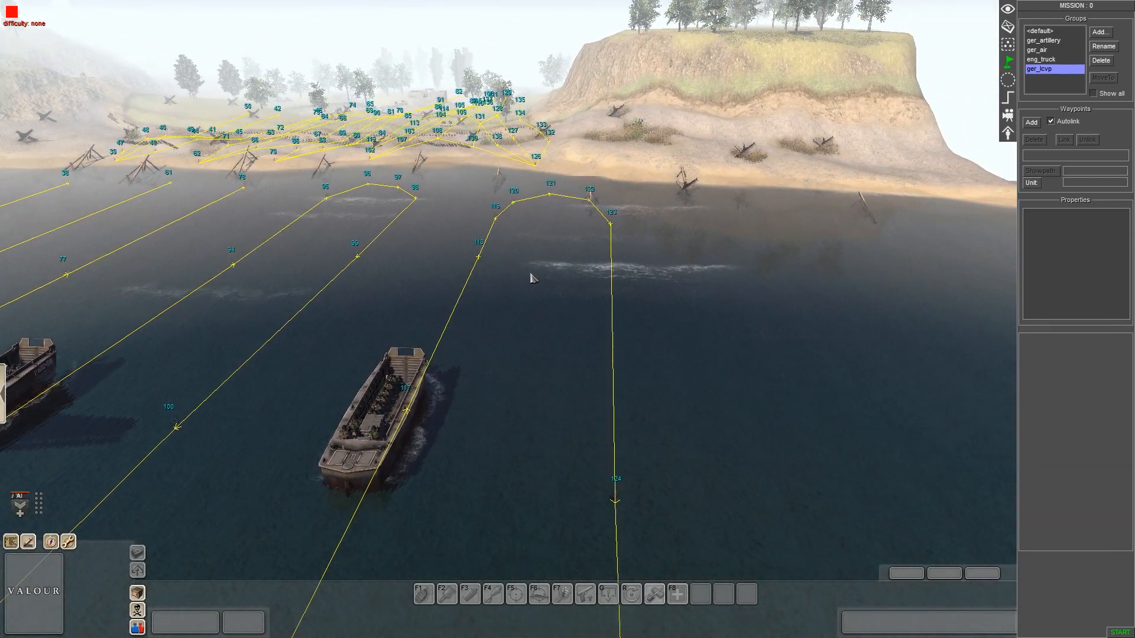